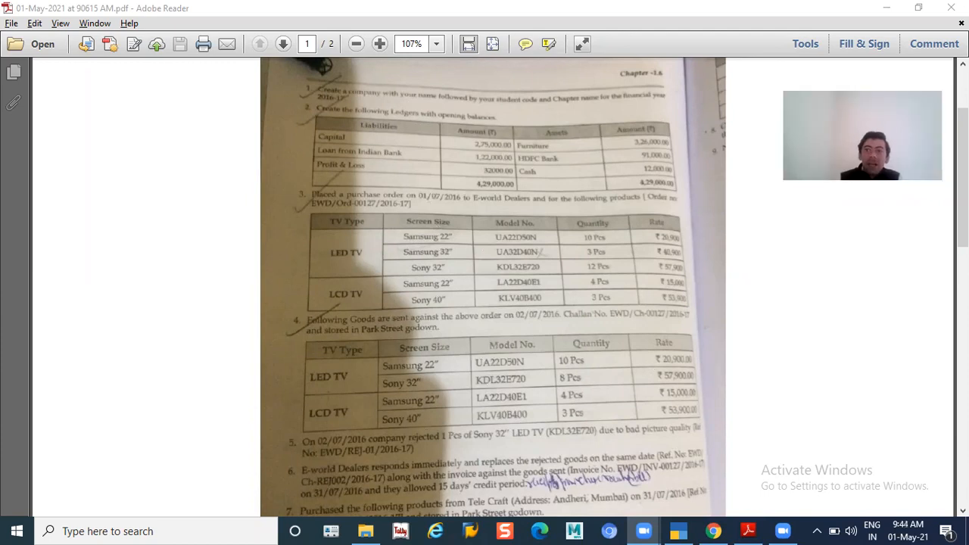
Switch from the exercise PDF to TallyPrime and show the inactive types in the list of other vouchers
scroll(448, 350, down, 3)
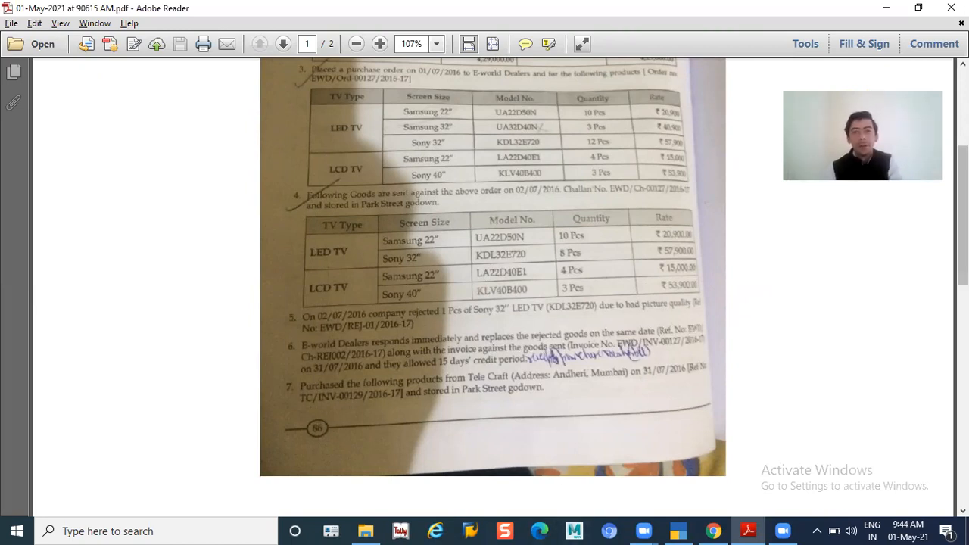
key(alt+Tab)
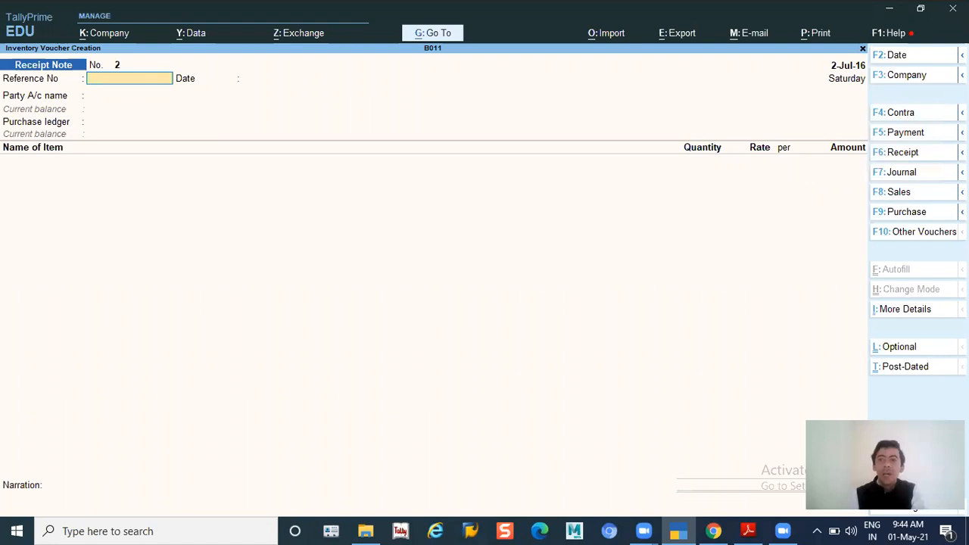
click(901, 230)
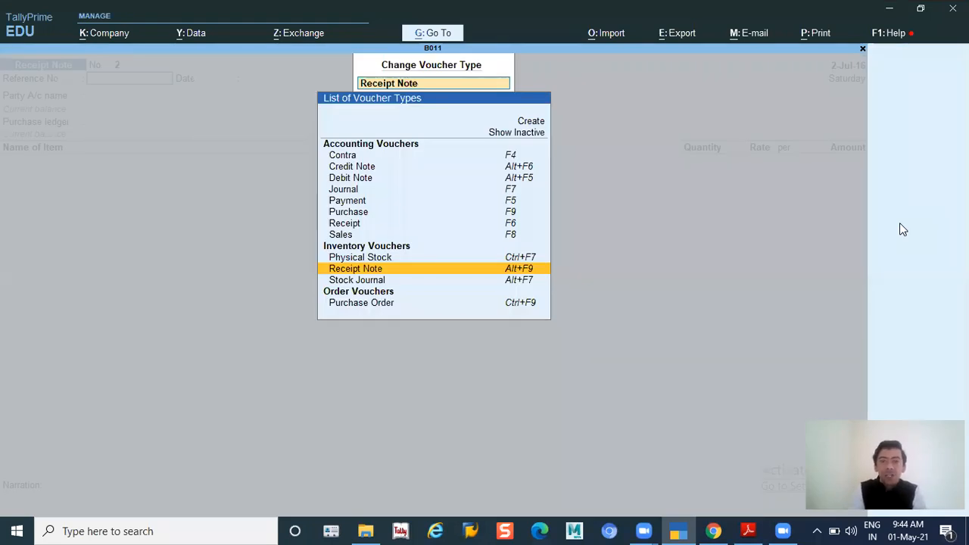
key(Up)
key(Up)
key(Up)
key(Up)
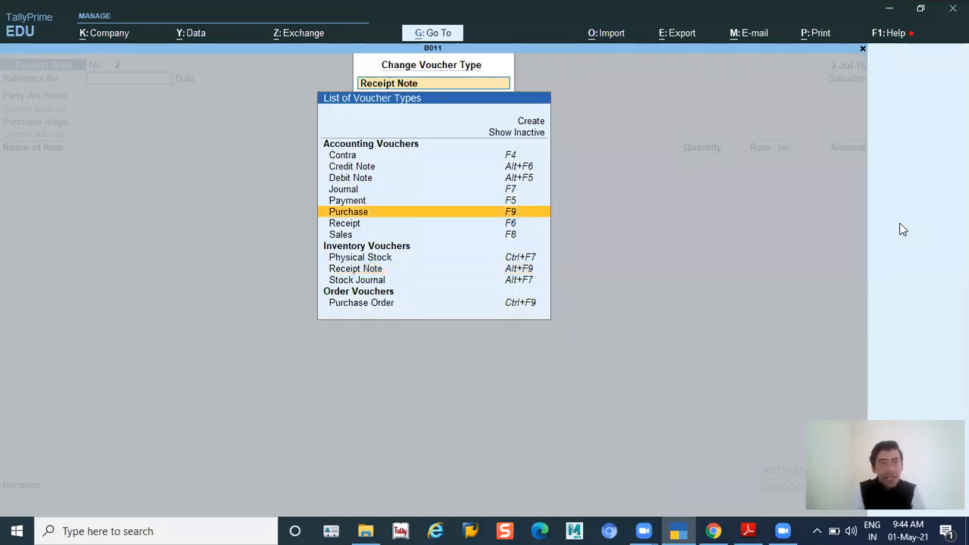
key(Down)
key(Down)
key(Down)
key(Up)
key(Up)
key(Up)
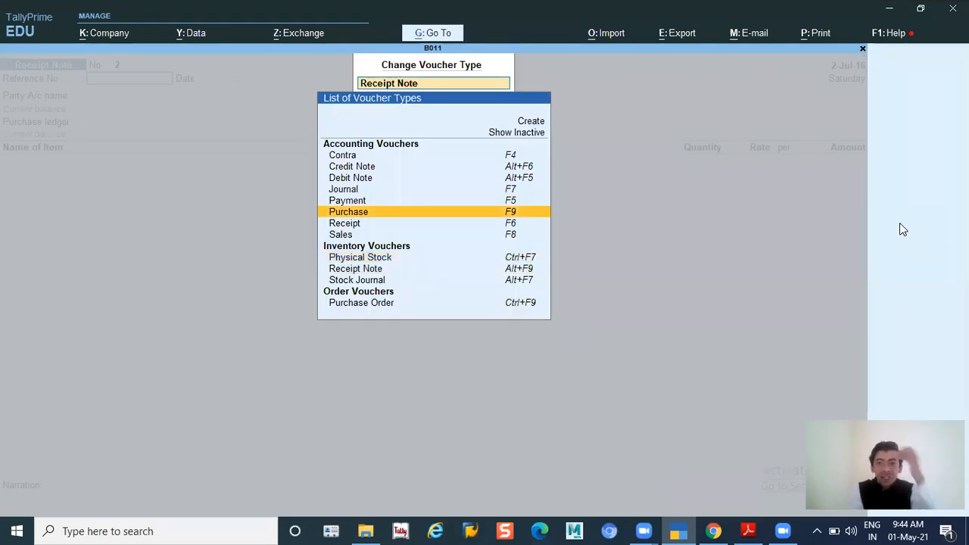
key(Up)
key(Up)
key(Up)
key(Up)
key(Up)
key(Up)
key(Return)
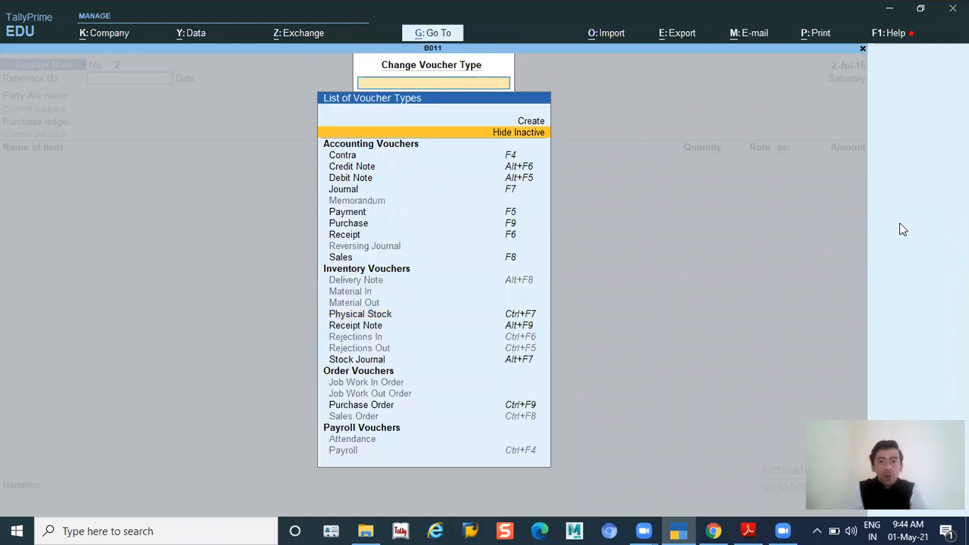
Activate the Rejections Out voucher type and open a new voucher of that type
key(Down)
key(Down)
key(Down)
key(Down)
key(Down)
key(Down)
key(Down)
key(Down)
key(Down)
key(Down)
key(Down)
key(Down)
key(Down)
key(Down)
key(Down)
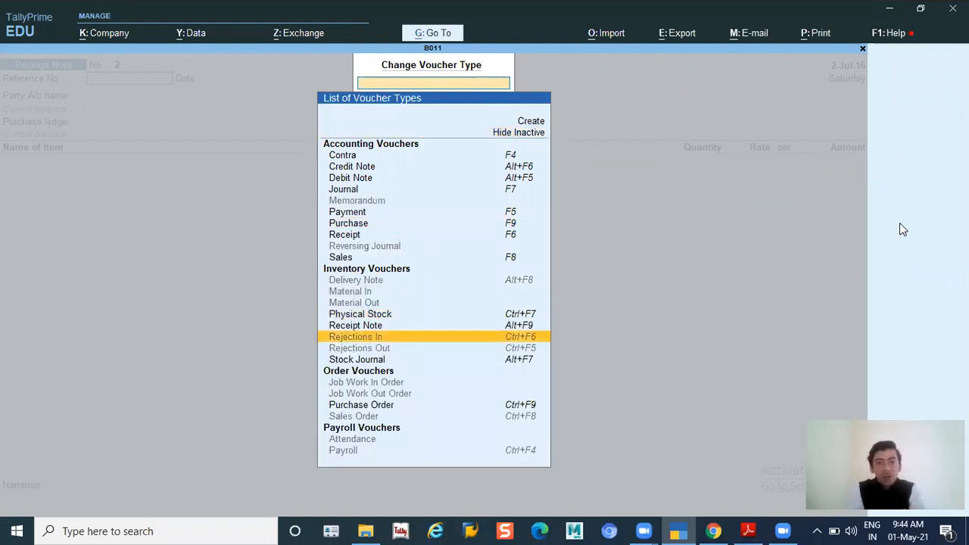
key(Down)
key(Return)
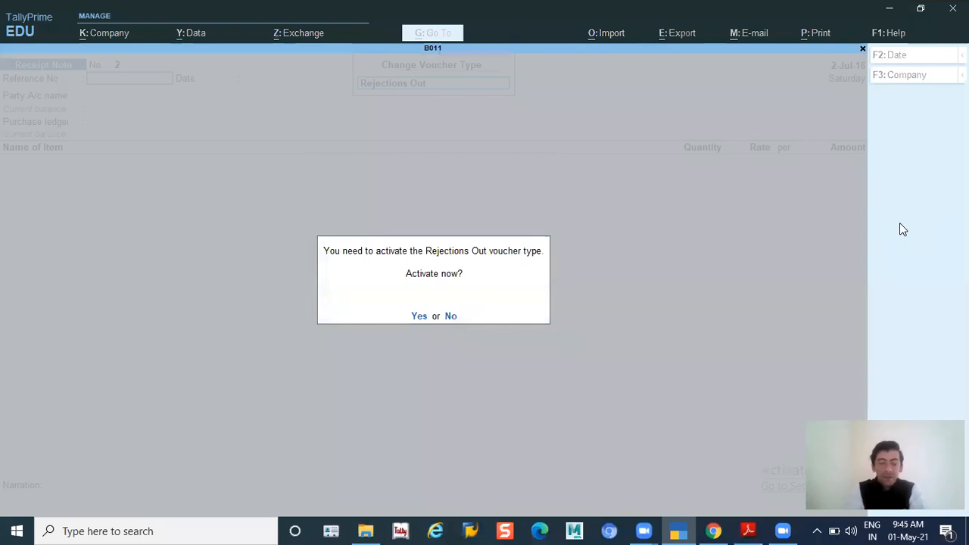
key(y)
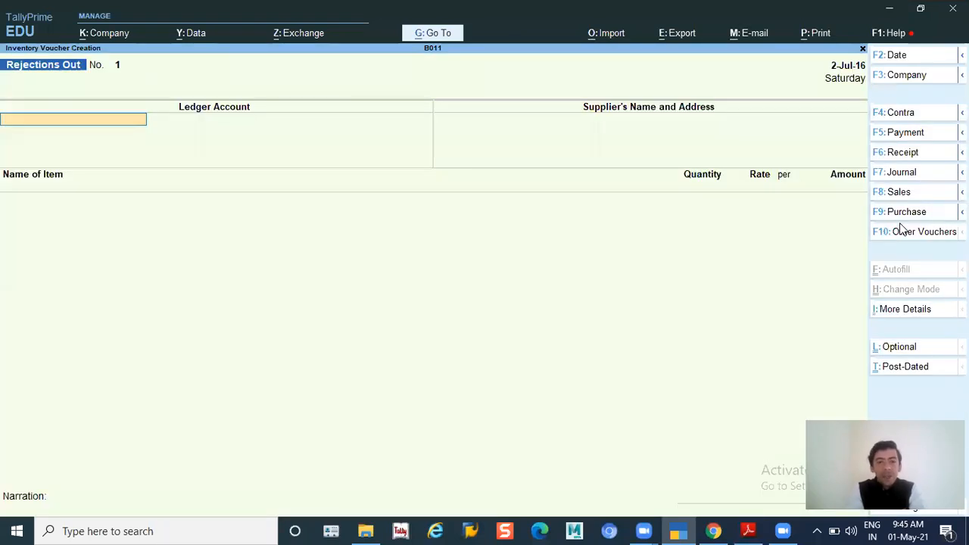
Set E-World Dealer as the ledger account and supplier of the Rejections Out voucher
key(alt)
key(alt+Tab)
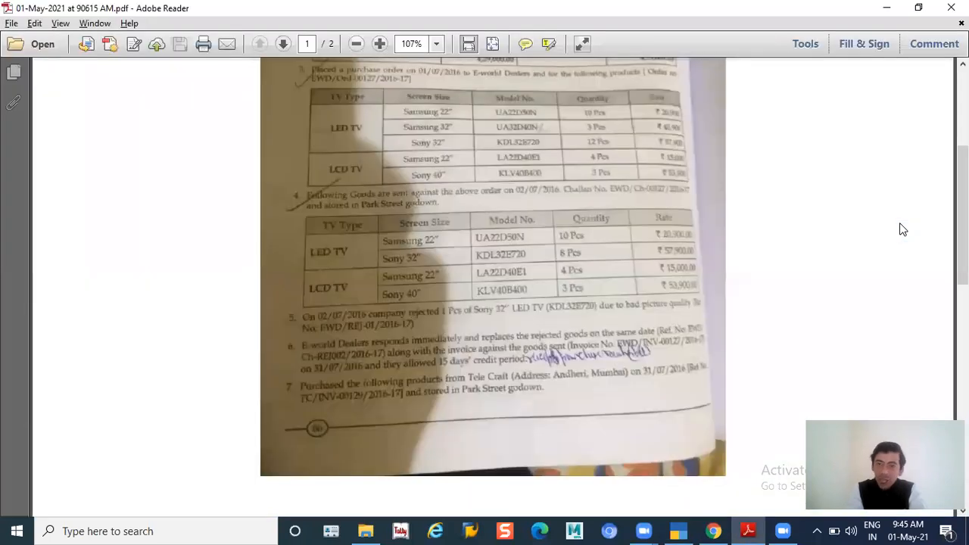
key(alt+Tab)
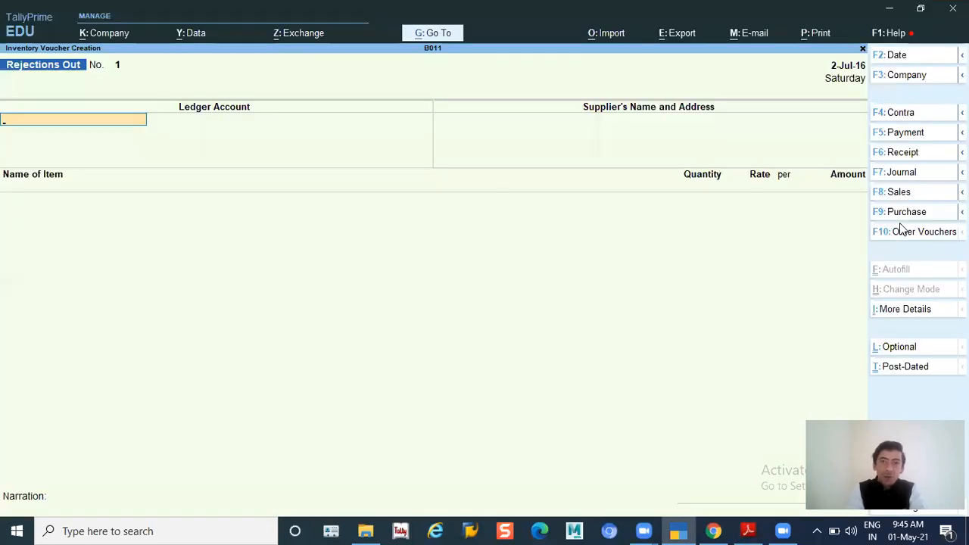
text(E)
key(Return)
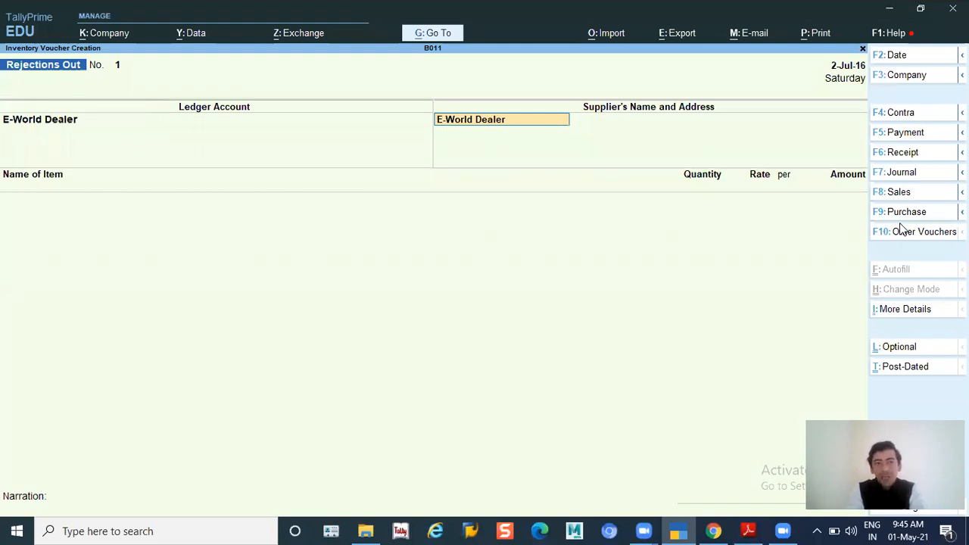
key(Return)
key(Return)
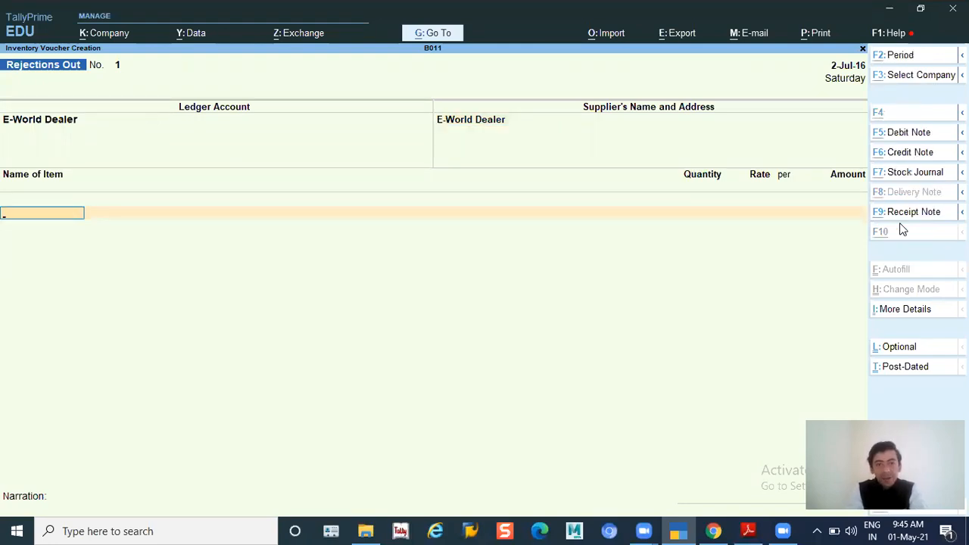
Add stock item KDL32E720 to the Rejections Out voucher, allocated to the Park Street tracking number dated 2-Jul-16
key(alt+Tab)
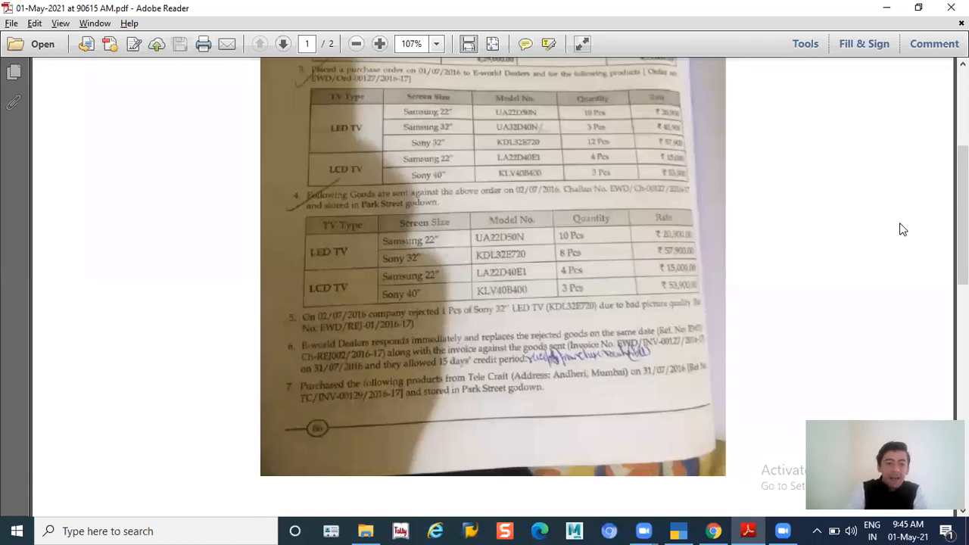
key(alt+Tab)
text(KD)
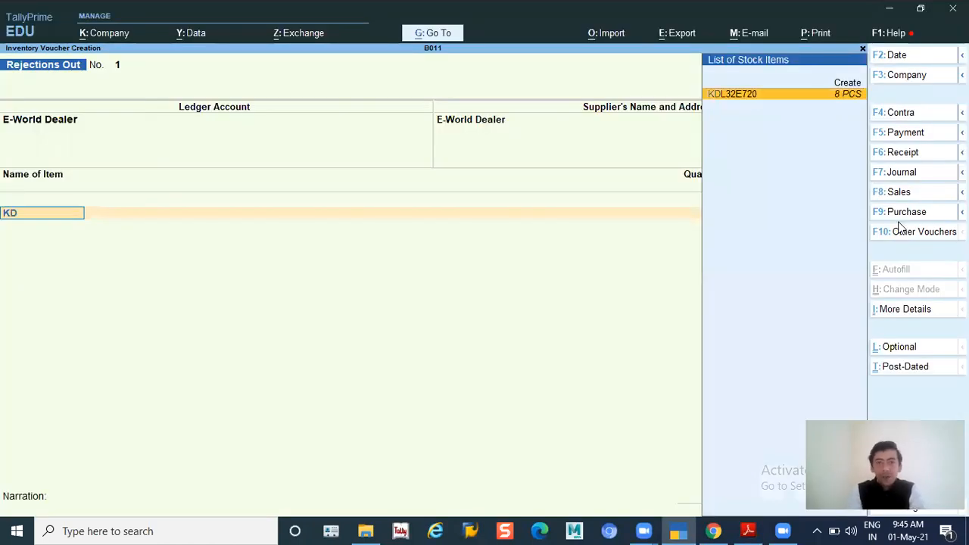
key(Return)
key(Down)
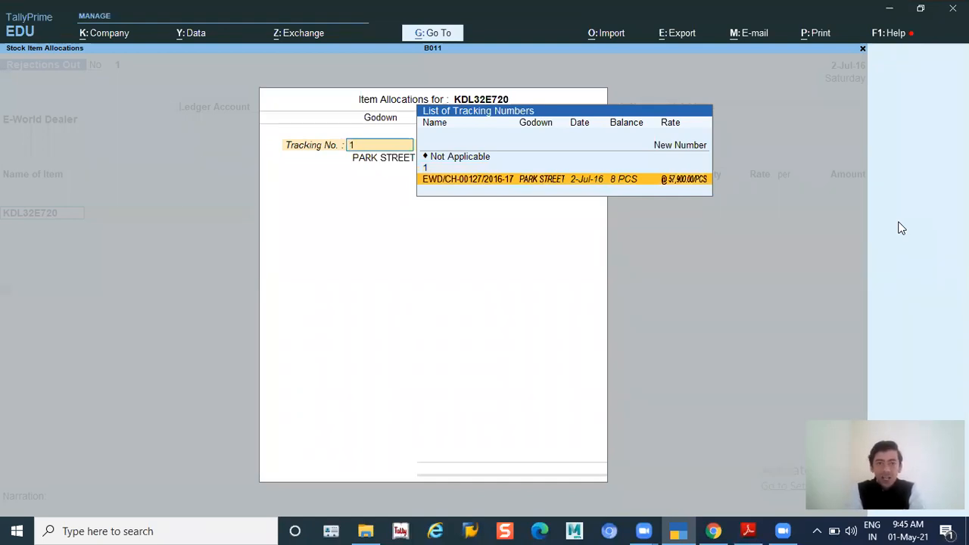
key(Return)
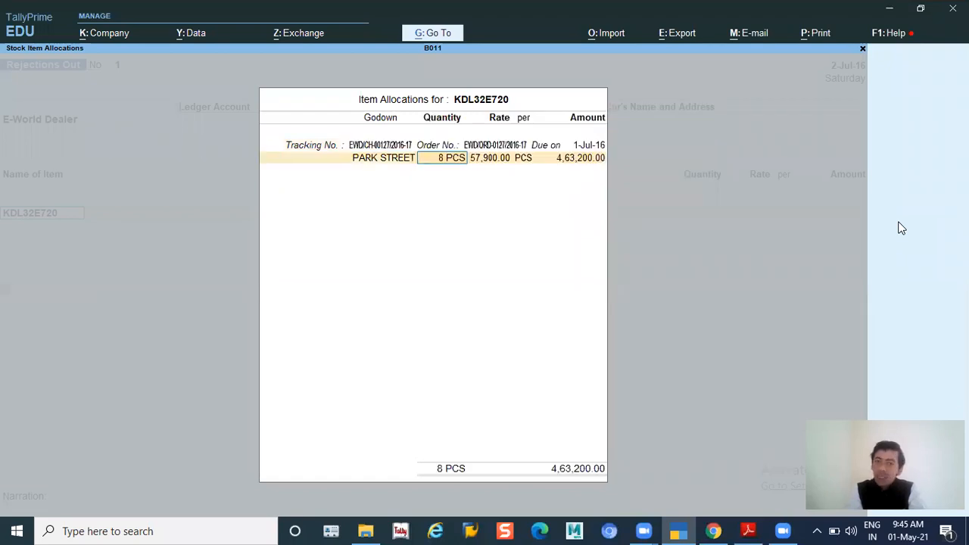
Set the rejected quantity of KDL32E720 to 1 PCS and save the Rejections Out voucher without a narration
key(alt+Tab)
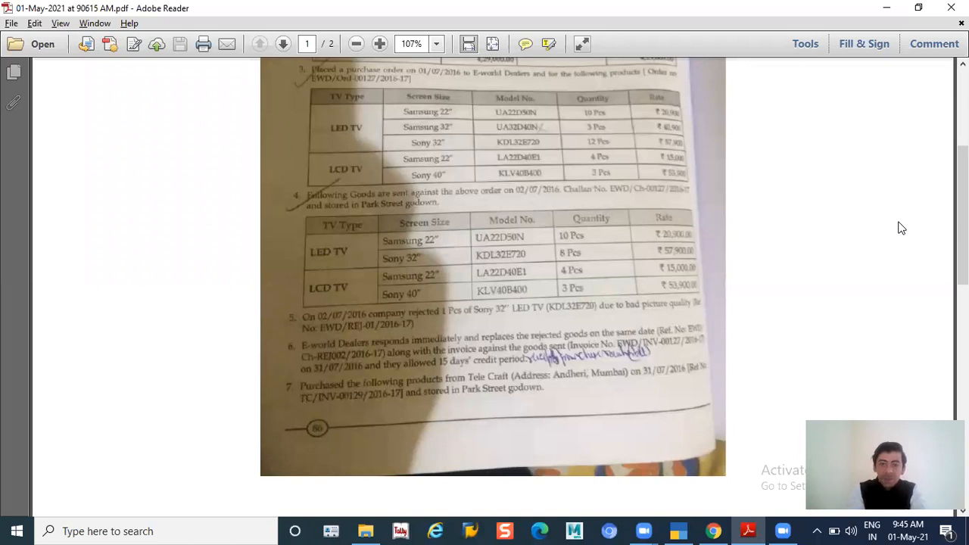
key(alt+Tab)
text(1)
key(Return)
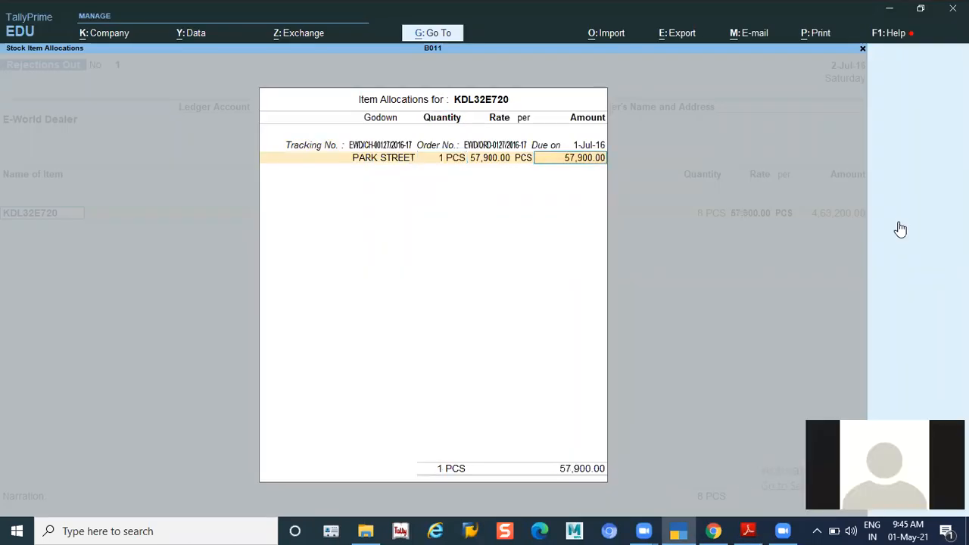
key(Return)
key(Return)
key(Return)
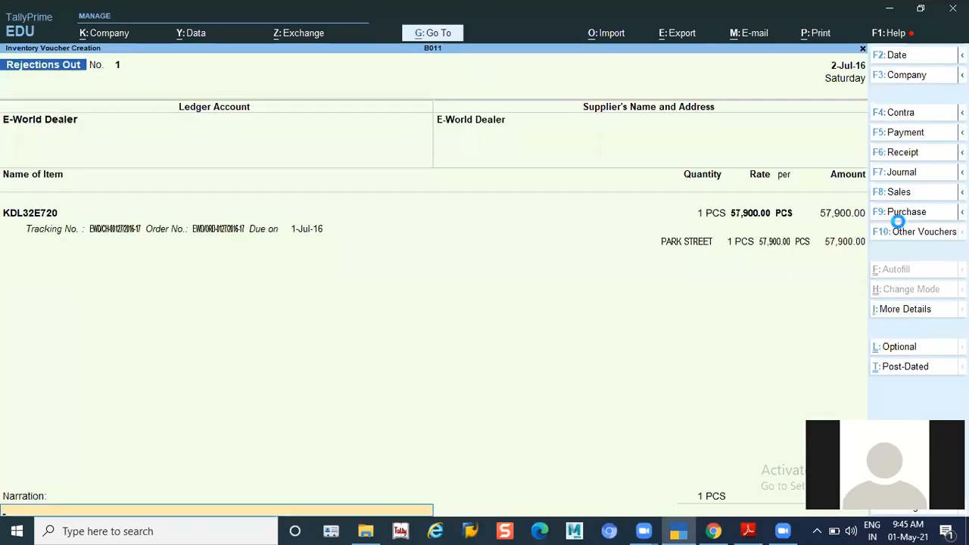
key(Return)
key(Return)
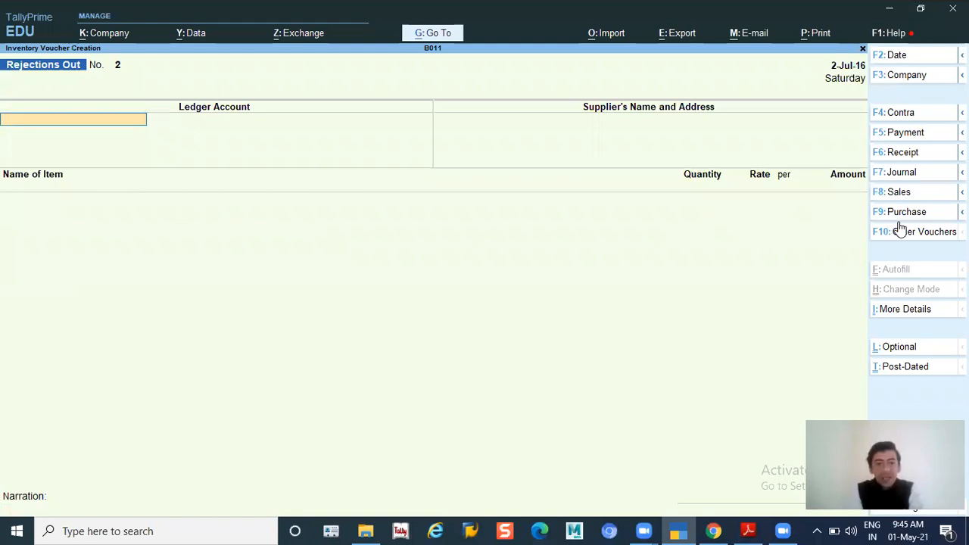
Review item 6 of the exercise PDF about the replacement of the rejected goods
key(alt+Tab)
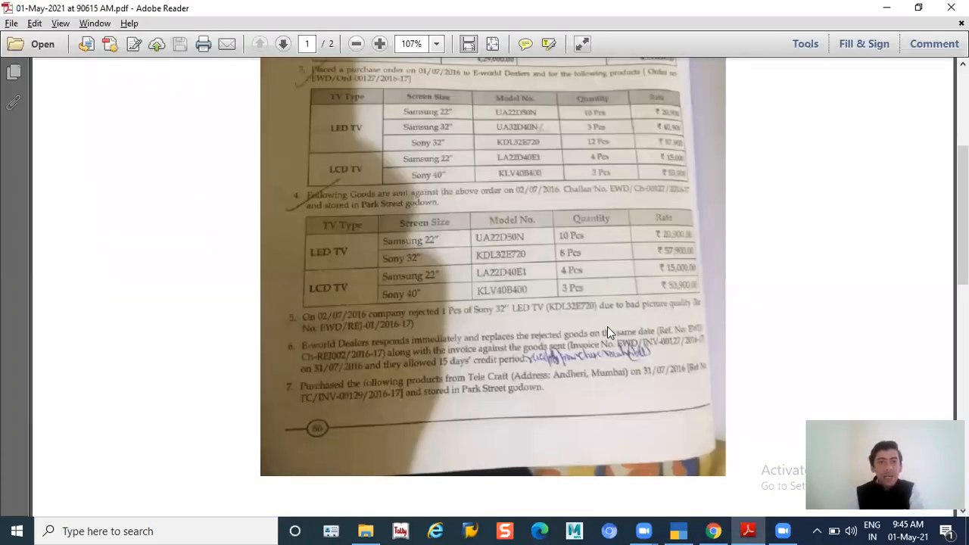
key(alt+Tab)
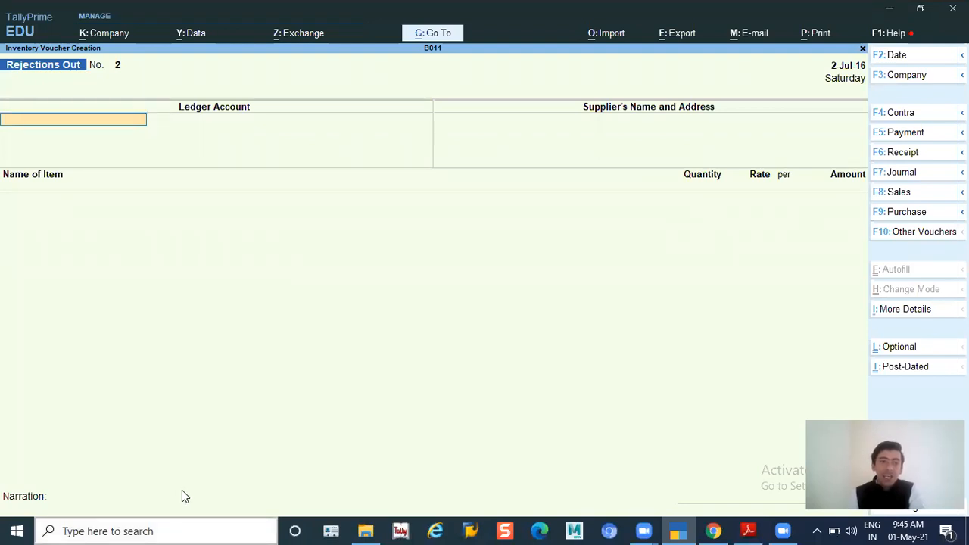
key(alt+Tab)
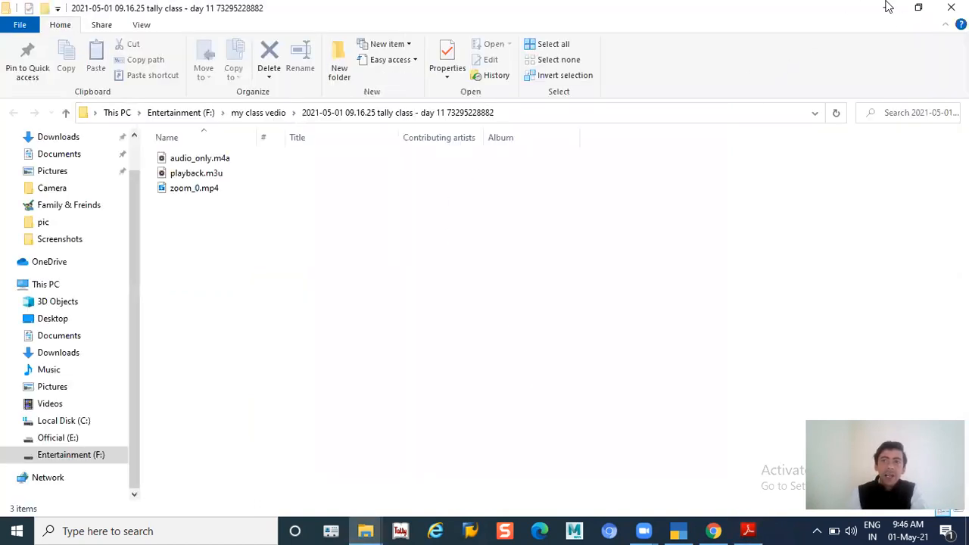
click(888, 8)
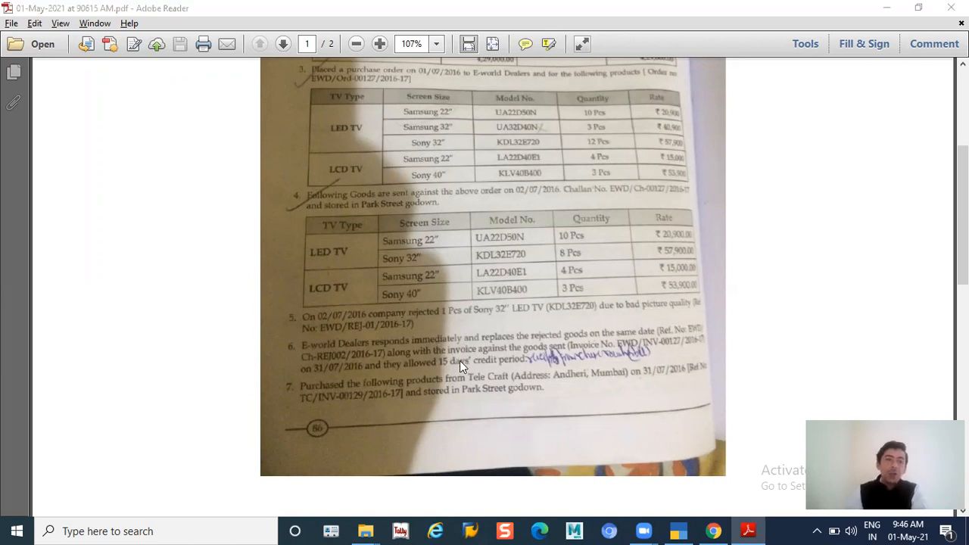
Switch back to TallyPrime and change the voucher type to Receipt Note
key(alt+Tab)
key(alt+Tab)
key(alt+Tab)
key(Tab)
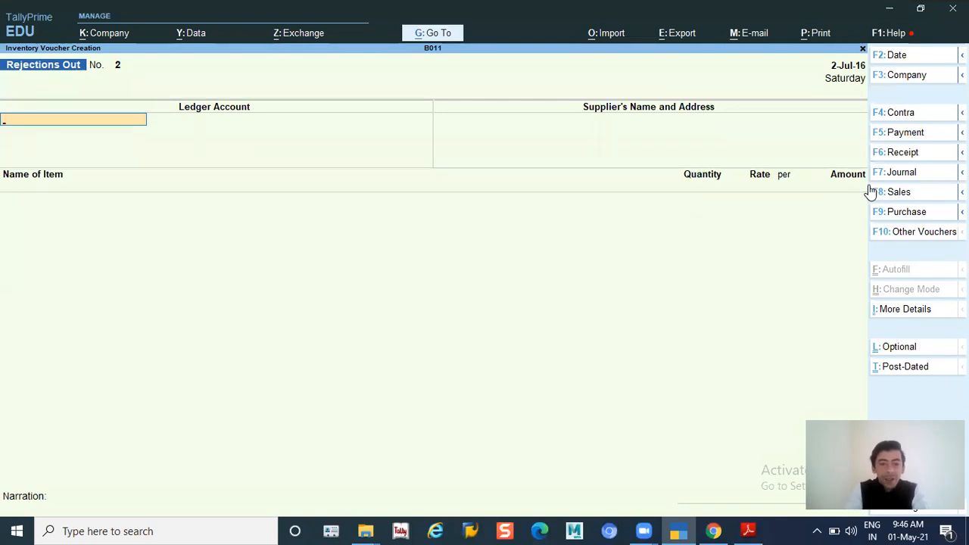
key(F10)
key(Up)
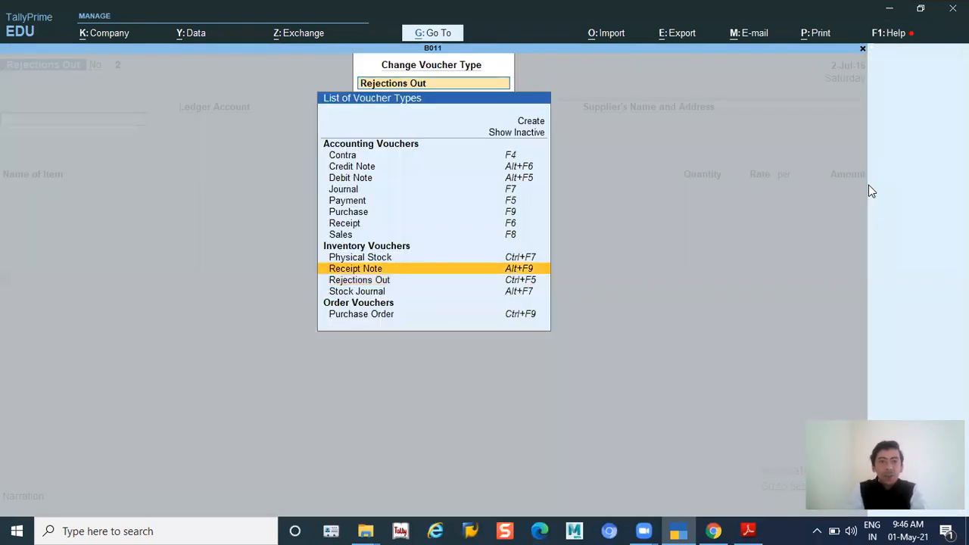
key(Return)
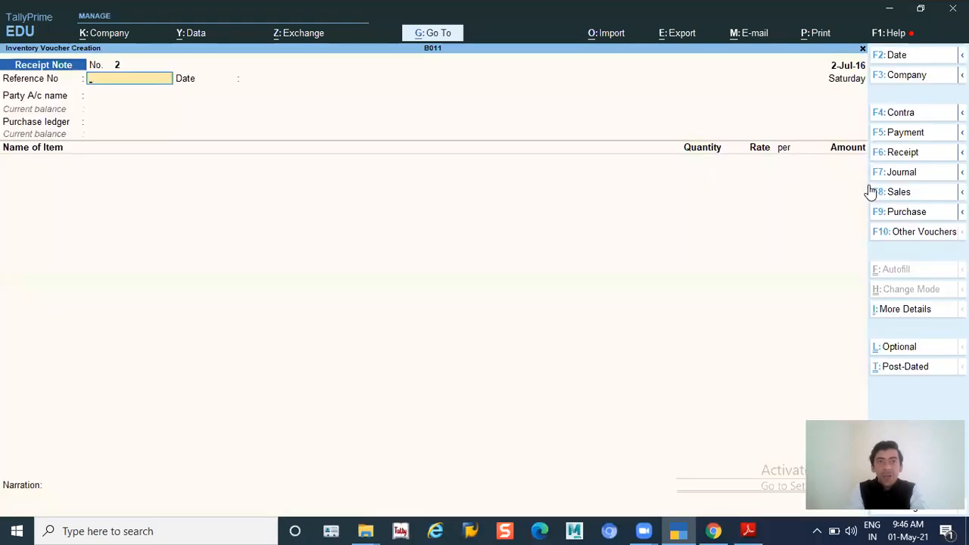
Set the Receipt Note's reference number to EWD/CH-REJ002/2016-17, consulting item 6 of the exercise PDF for it
key(ctrl)
key(alt+Tab)
key(alt+Tab)
key(alt+Tab)
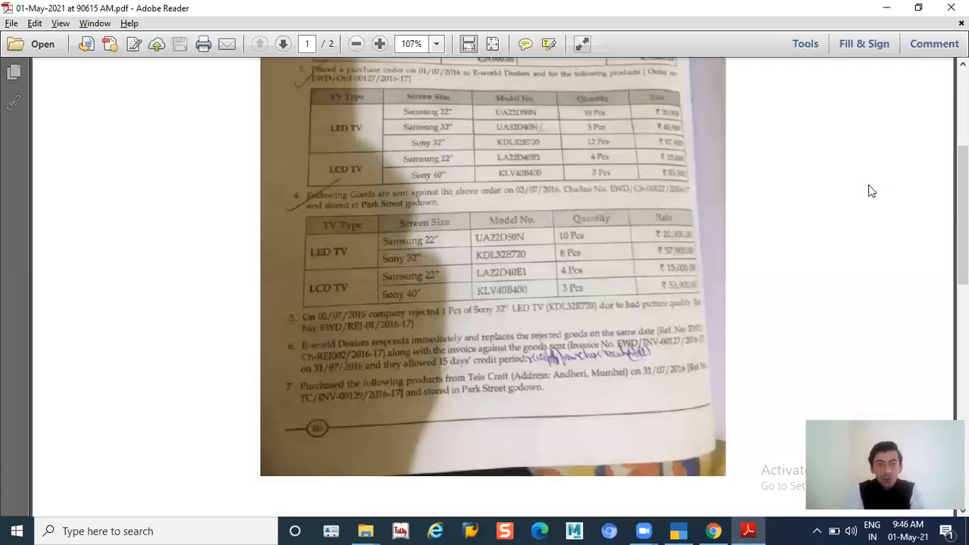
key(alt+Tab)
text(EWD)
key(alt+Tab)
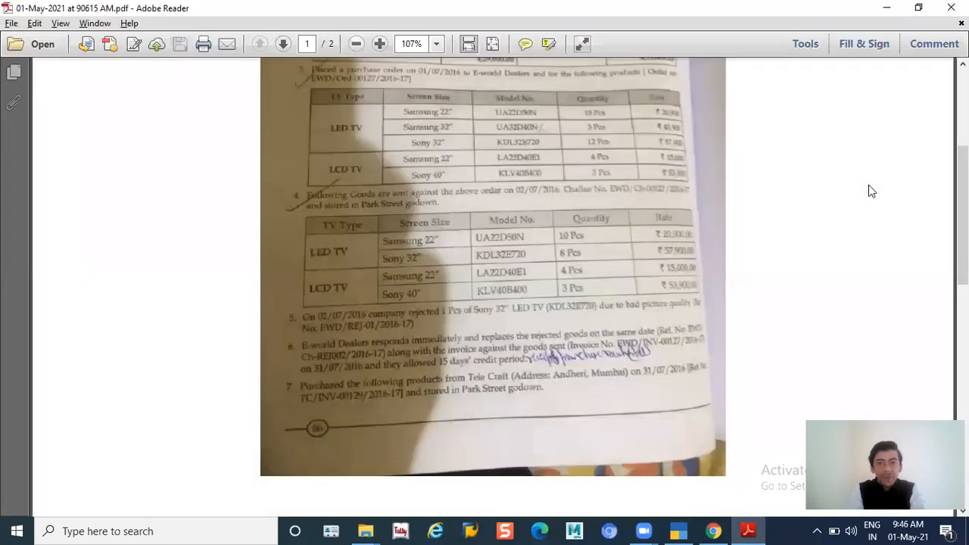
key(alt+Tab)
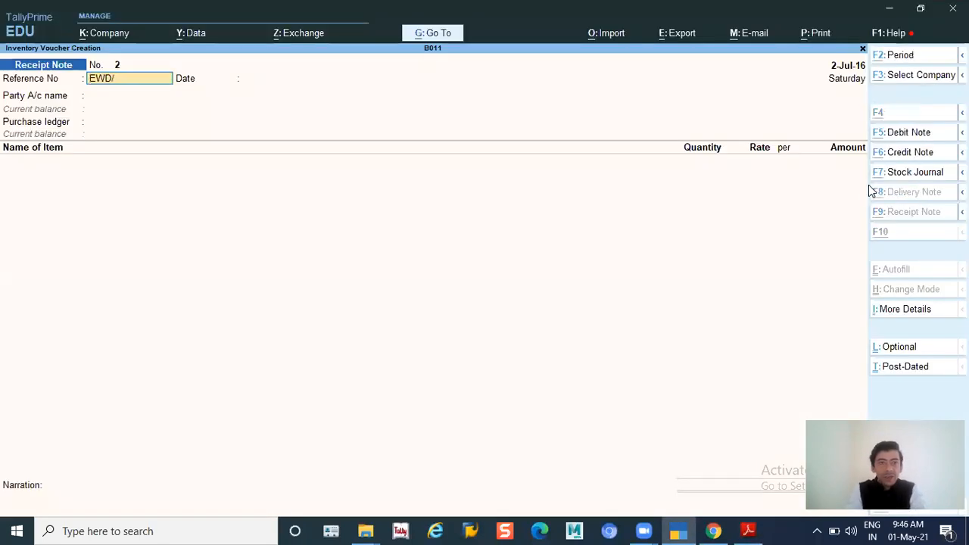
key(alt+Tab)
key(alt+Tab)
text(/)
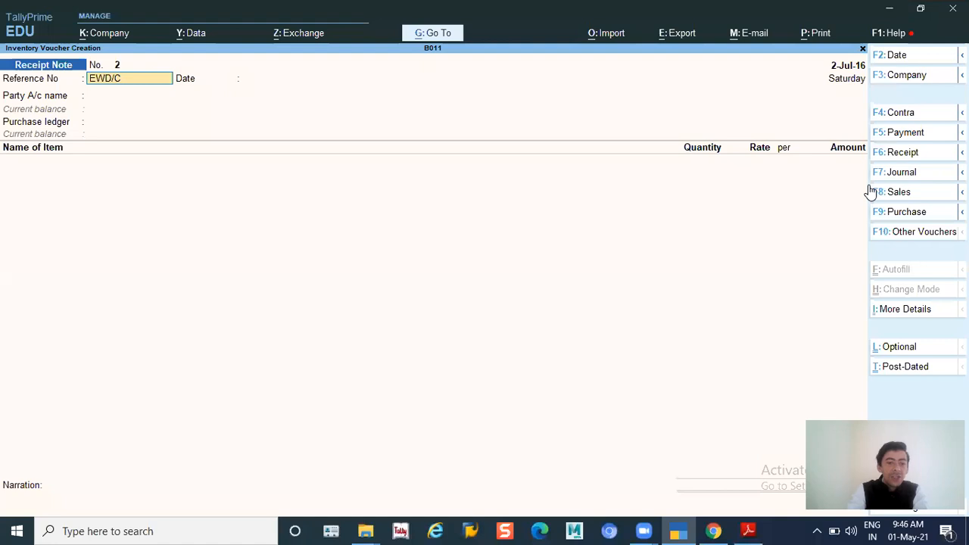
text(CH-)
key(alt+Tab)
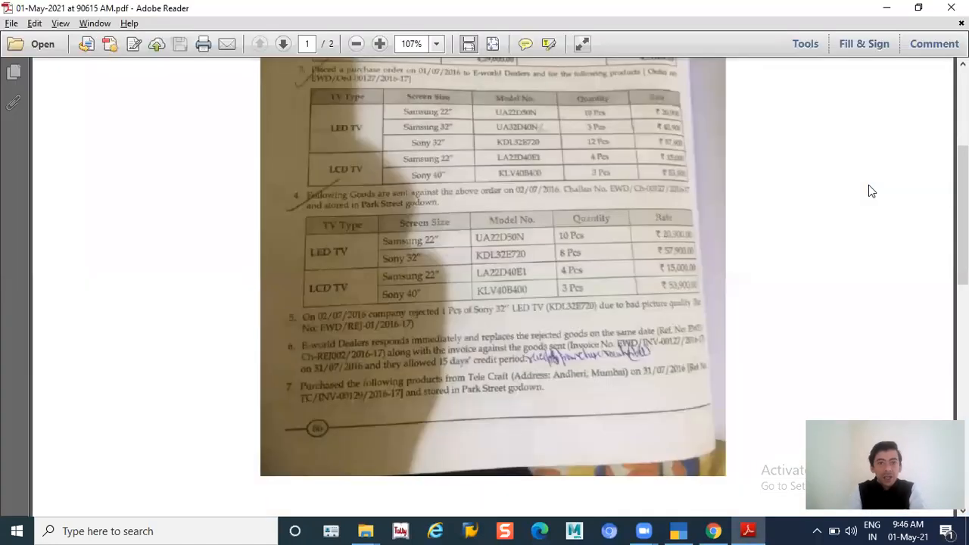
key(alt+Tab)
text(REJ)
key(alt+Tab)
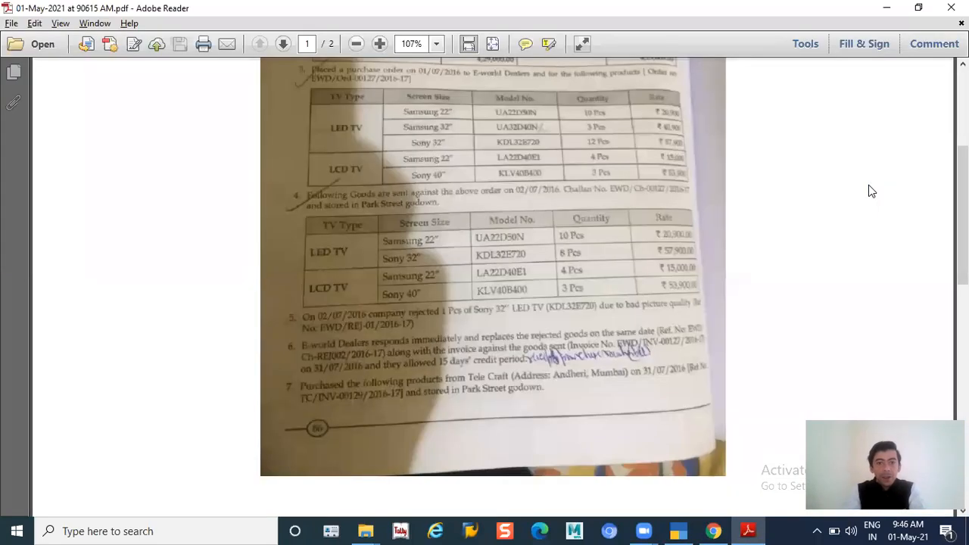
key(alt+Tab)
key(alt+Tab)
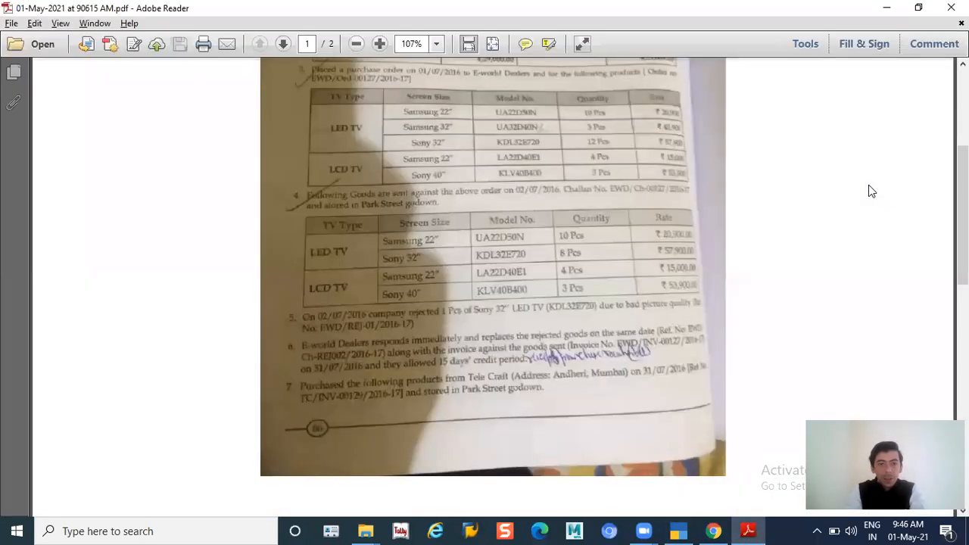
key(alt+Tab)
text(0)
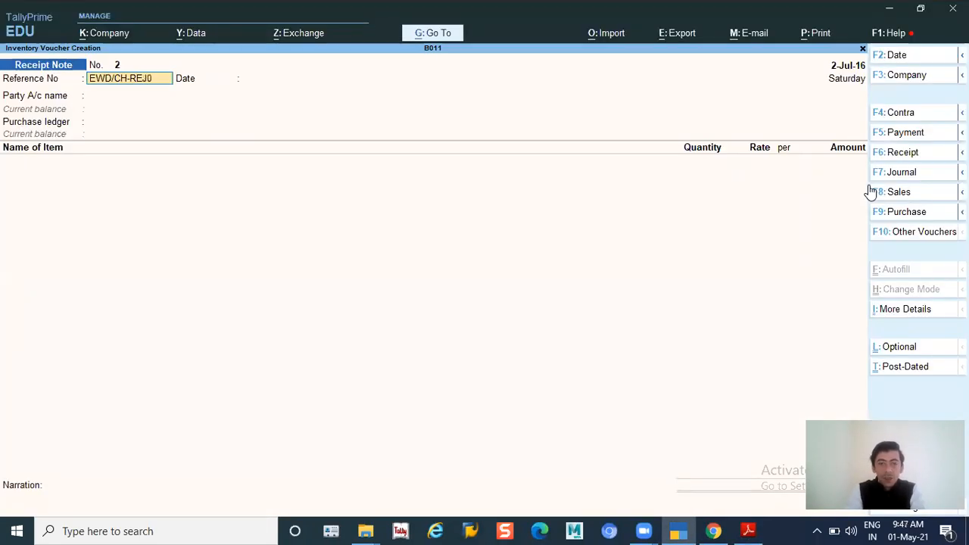
key(alt+Tab)
key(alt+Tab)
text(02/2016-178)
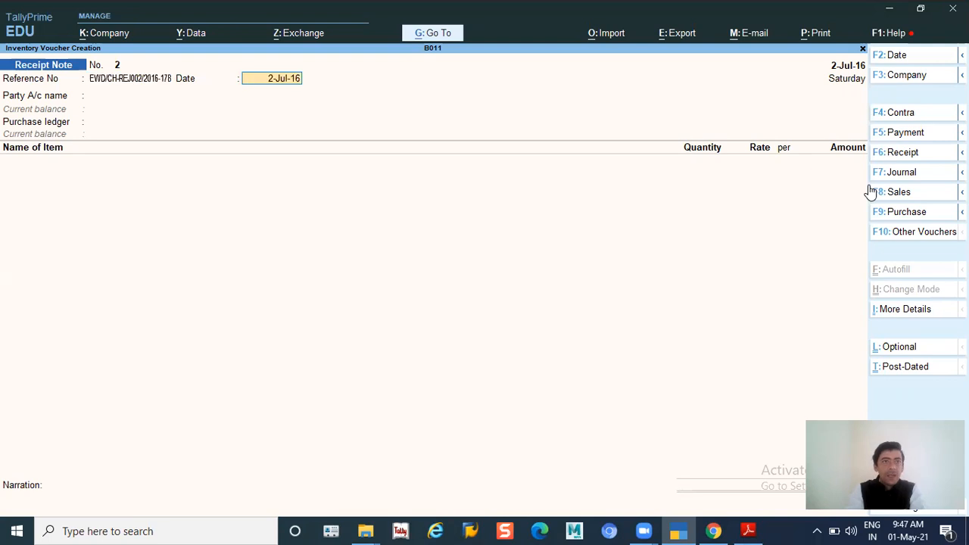
key(shift+Tab)
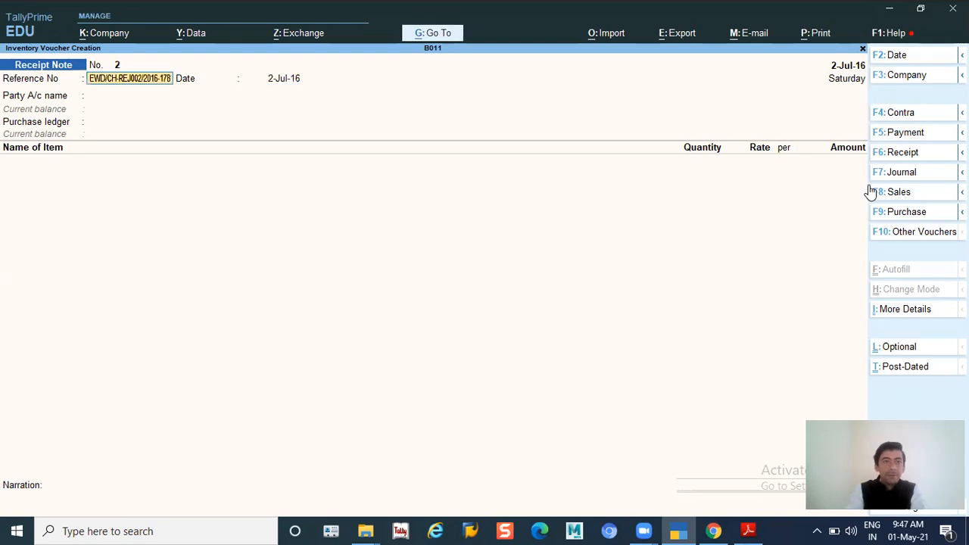
key(Return)
key(Return)
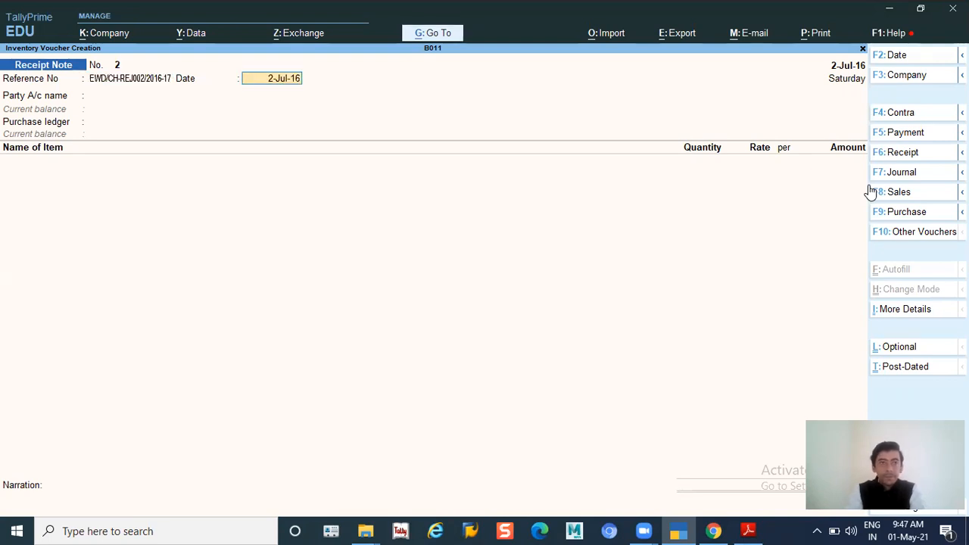
Try to fill the Receipt Note for E-World Dealer against the order dated 1-Jul-16 and discard the voucher
key(Down)
key(Return)
key(Down)
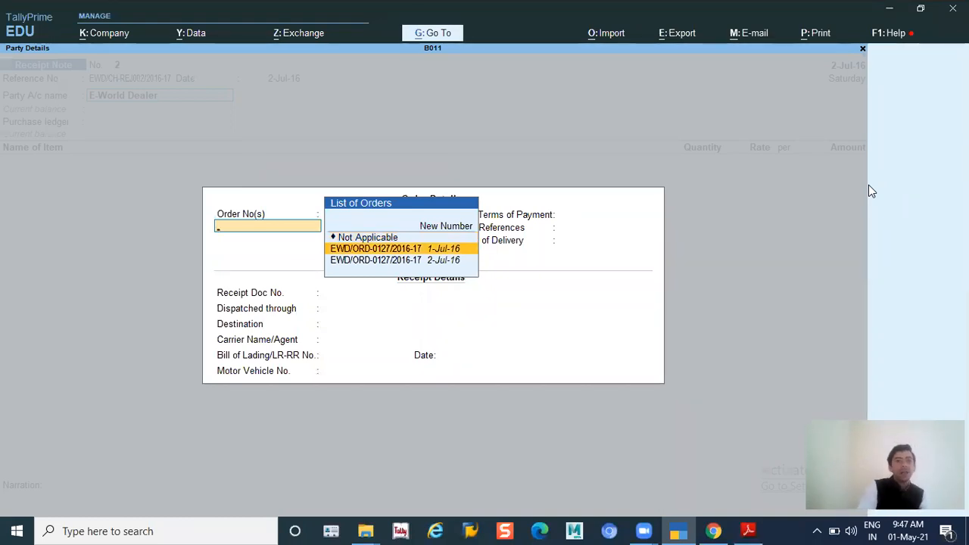
key(Return)
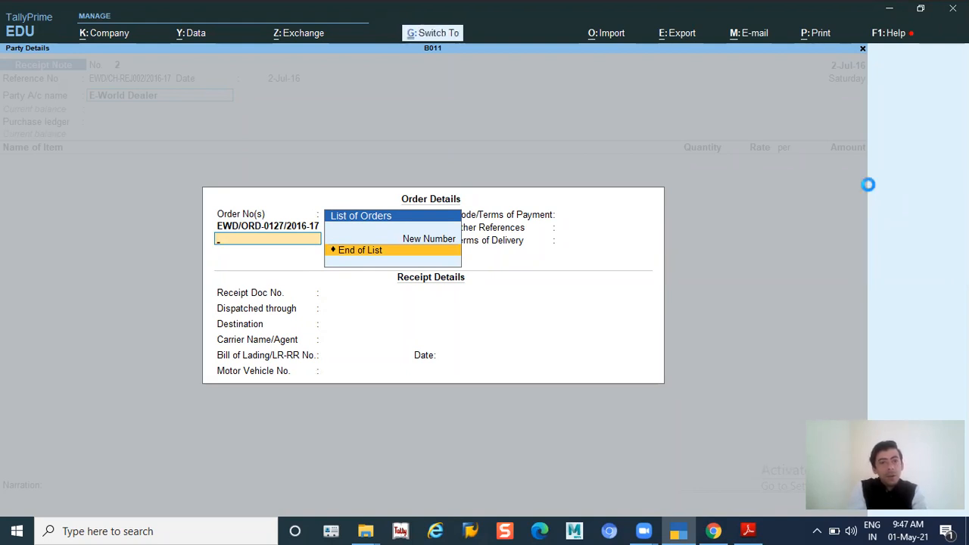
key(Return)
key(Return)
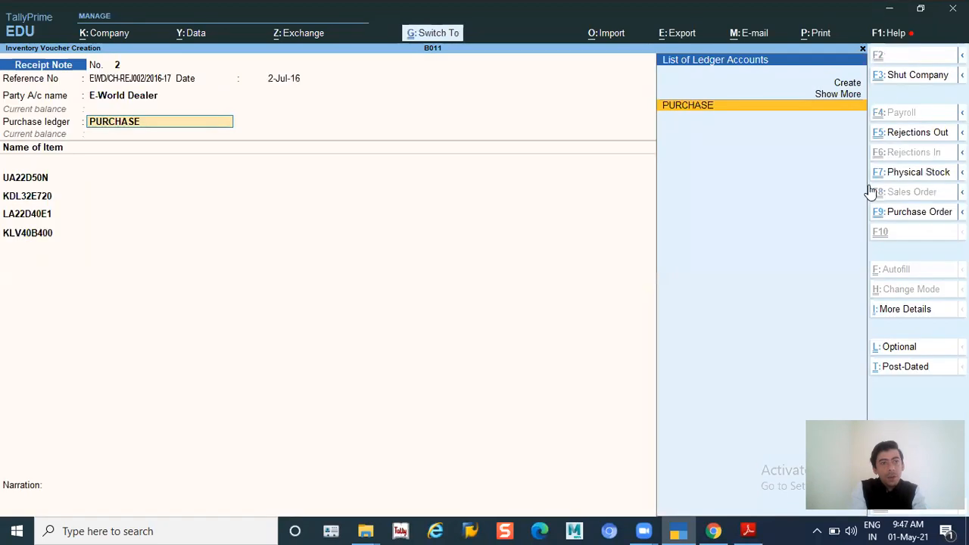
key(BackSpace)
key(Escape)
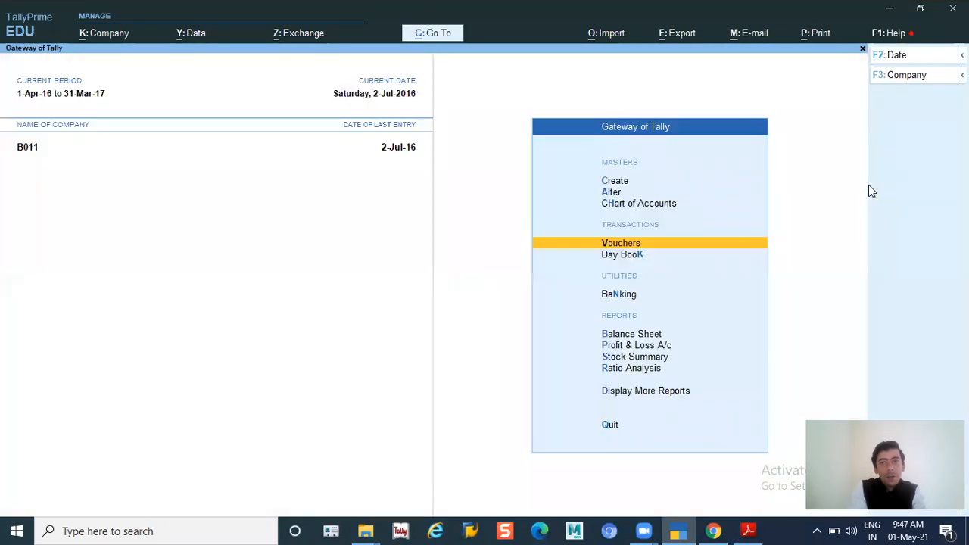
key(Escape)
key(Escape)
Open the Day Book from the additional reports
key(Down)
key(Down)
key(Down)
key(Down)
key(Down)
key(Down)
key(Down)
key(Down)
key(Down)
key(Down)
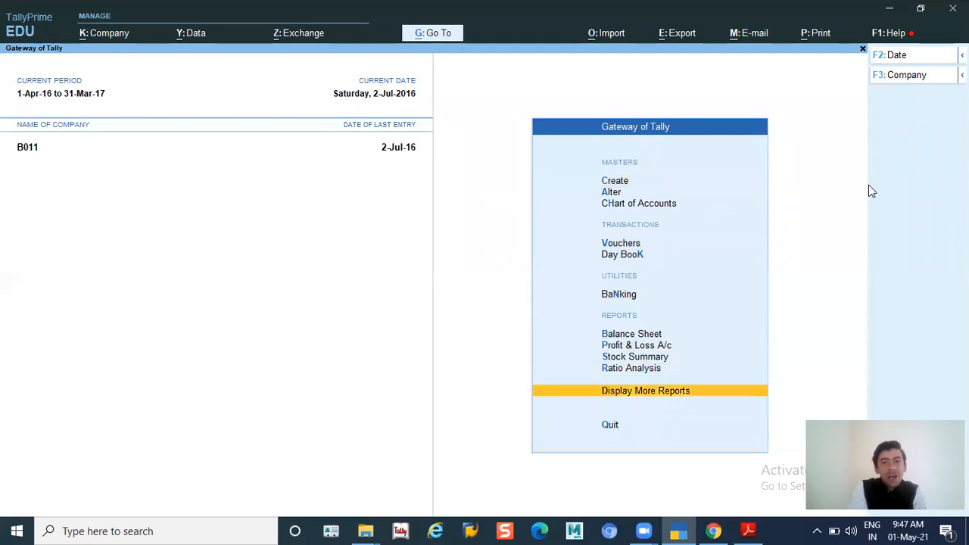
key(Return)
key(Down)
key(Down)
key(Up)
key(Return)
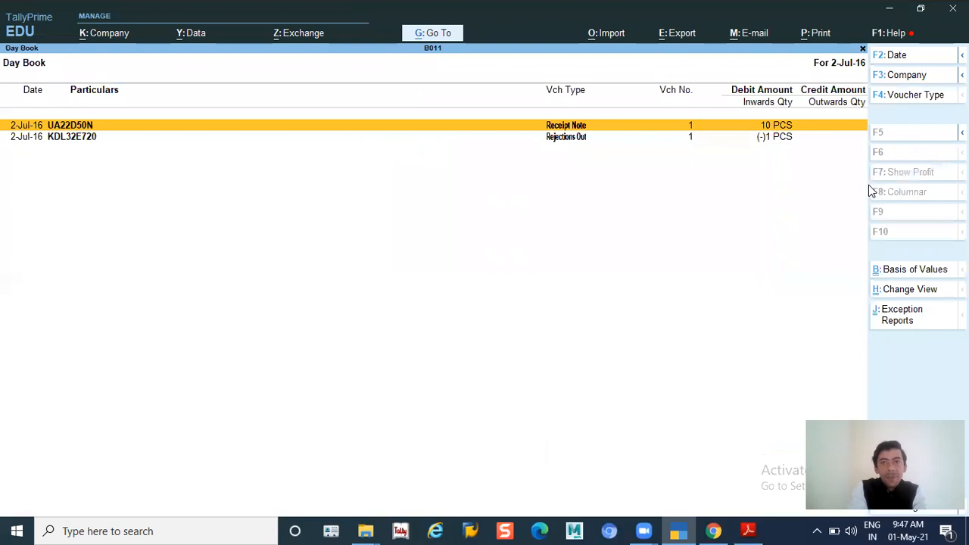
Show the Day Book in detailed form for the period 1-Apr-16 to 2-Jul-16
key(alt+F1)
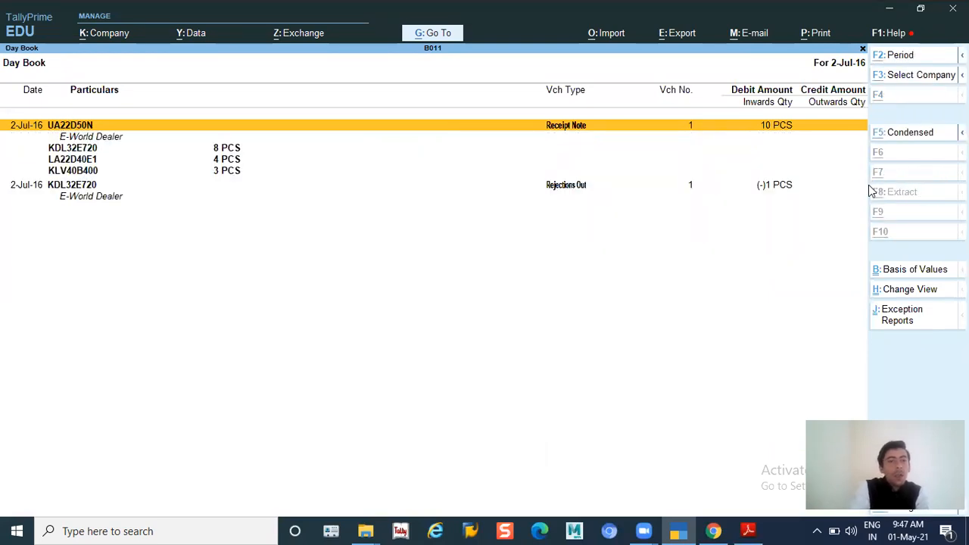
key(alt+F2)
key(BackSpace)
key(Return)
key(Return)
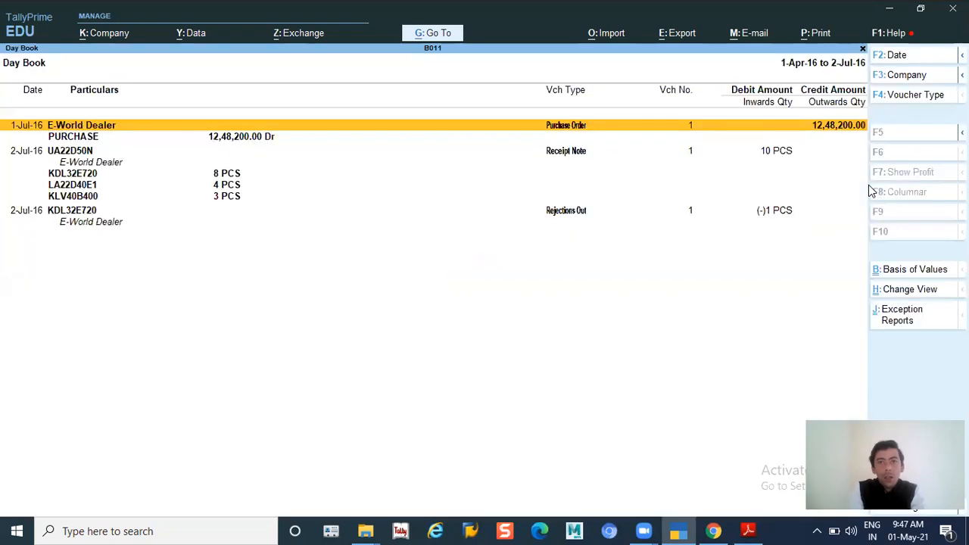
Review the E-World Dealer Purchase Order dated 1-Jul-16, including its party, order and item details, and accept it unchanged
key(Return)
key(Return)
key(Return)
key(Return)
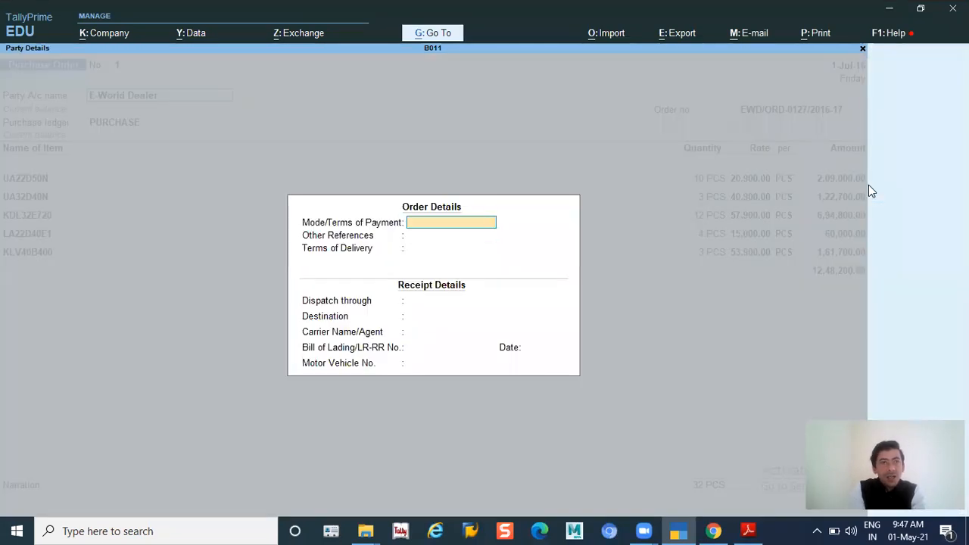
key(ctrl+a)
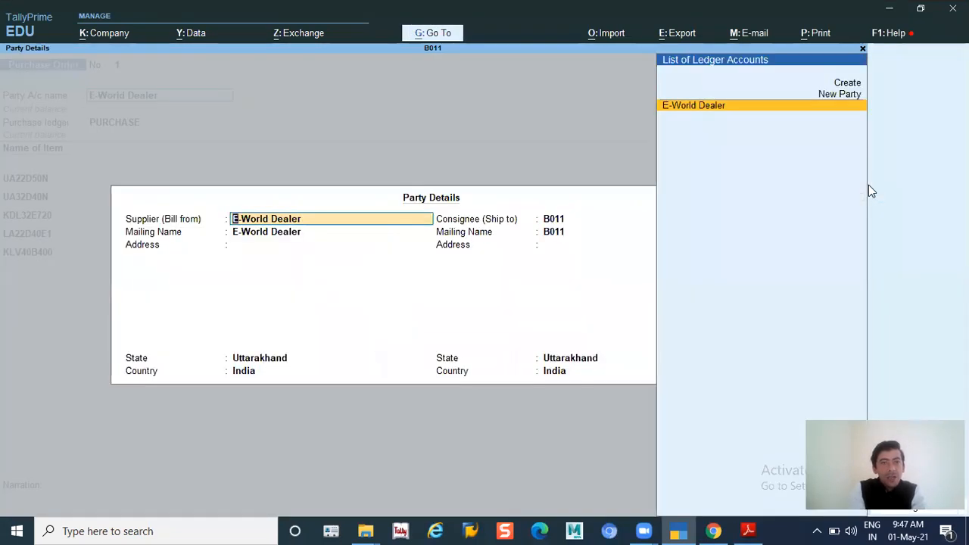
key(Return)
key(Return)
key(ctrl+a)
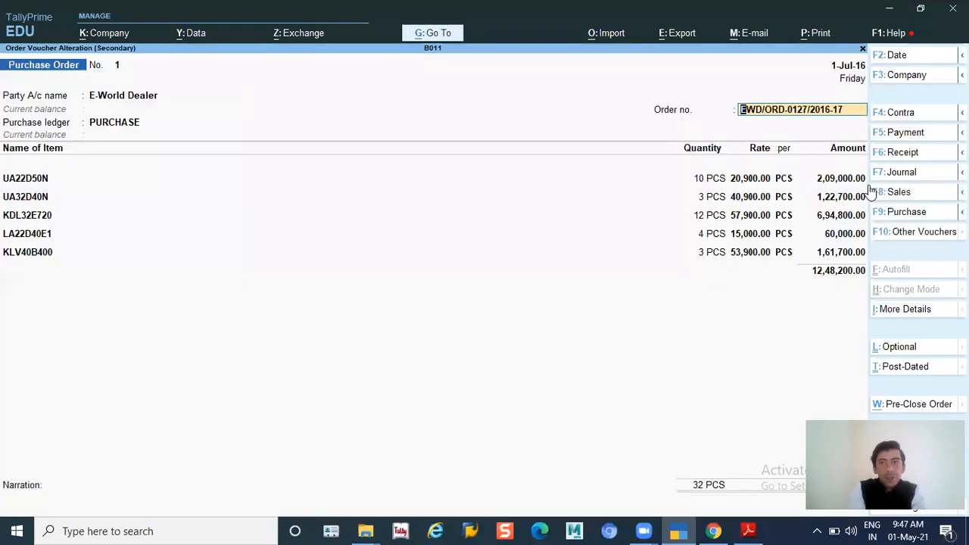
key(Return)
key(Return)
key(Return)
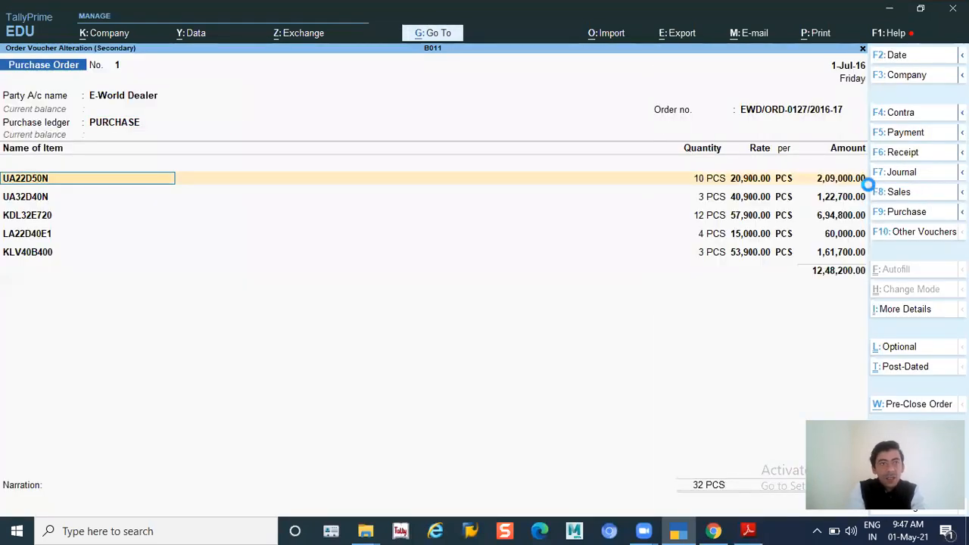
key(ctrl+a)
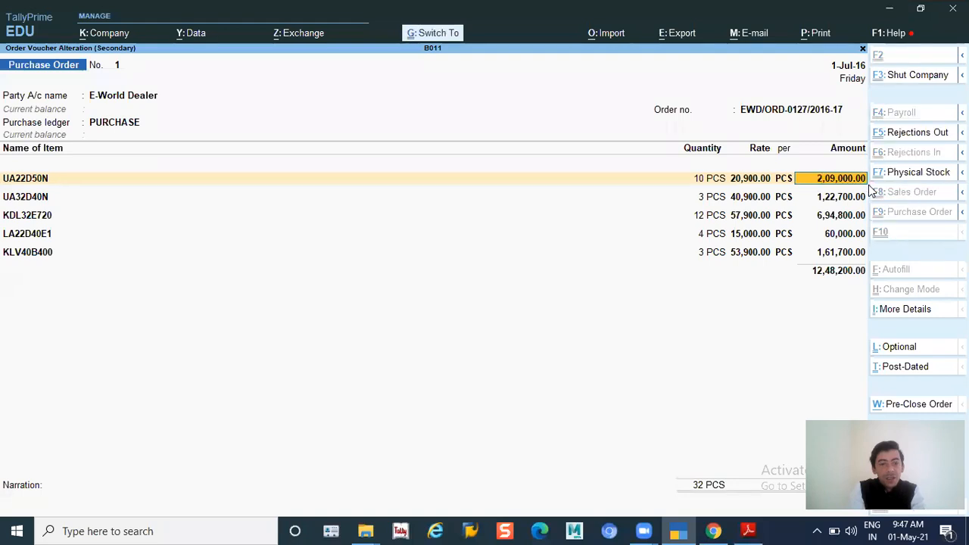
key(ctrl+a)
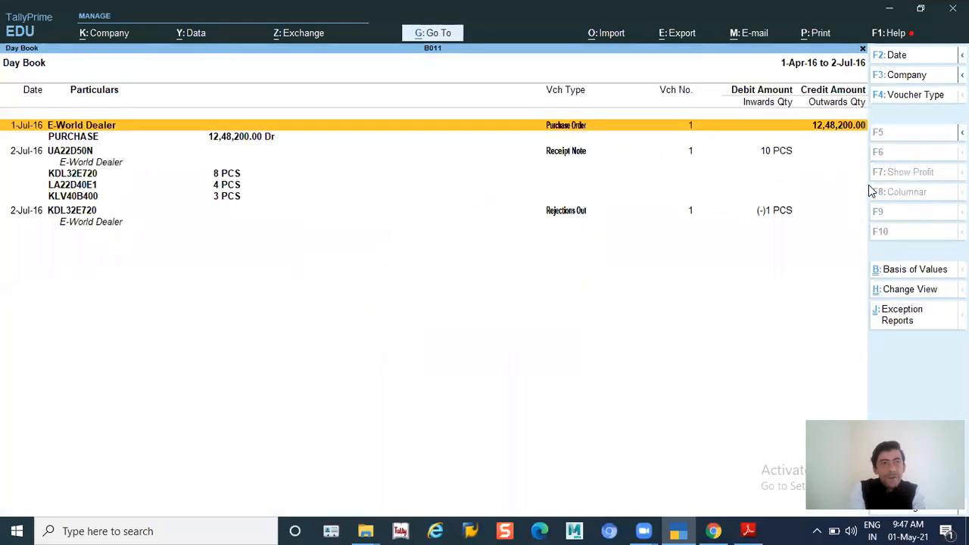
Reselect the order dated 1-Jul-16 in the order details of the 2-Jul-16 Receipt Note and save the voucher
key(Down)
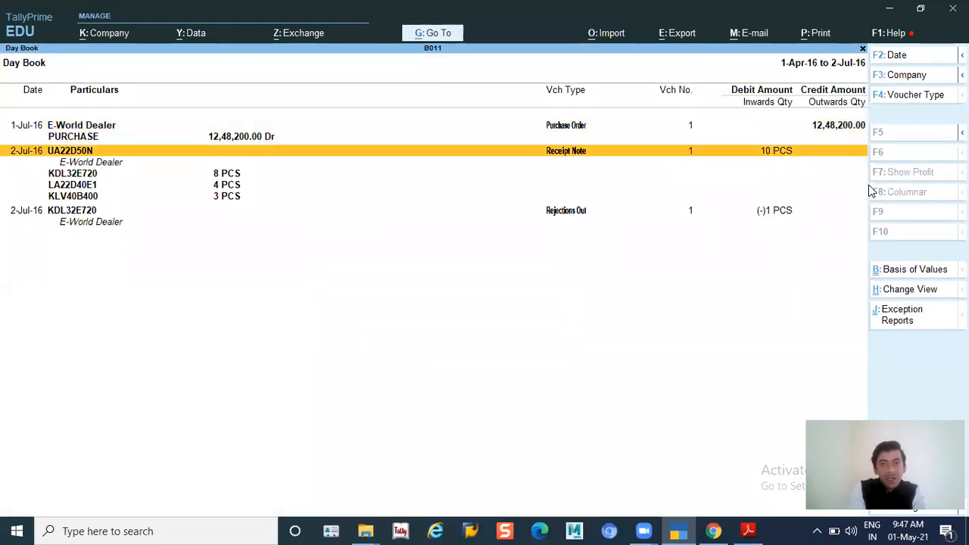
key(Return)
key(Return)
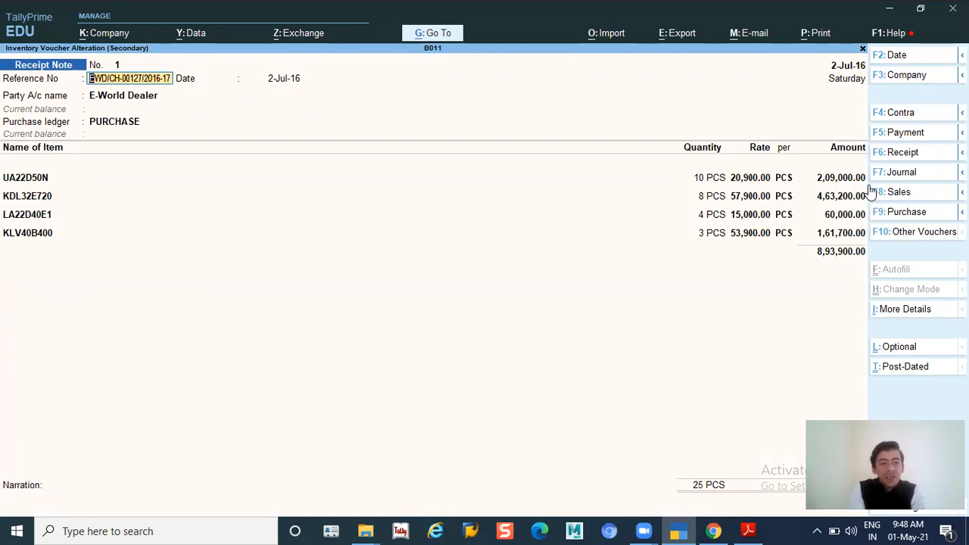
key(Return)
key(Return)
key(Return)
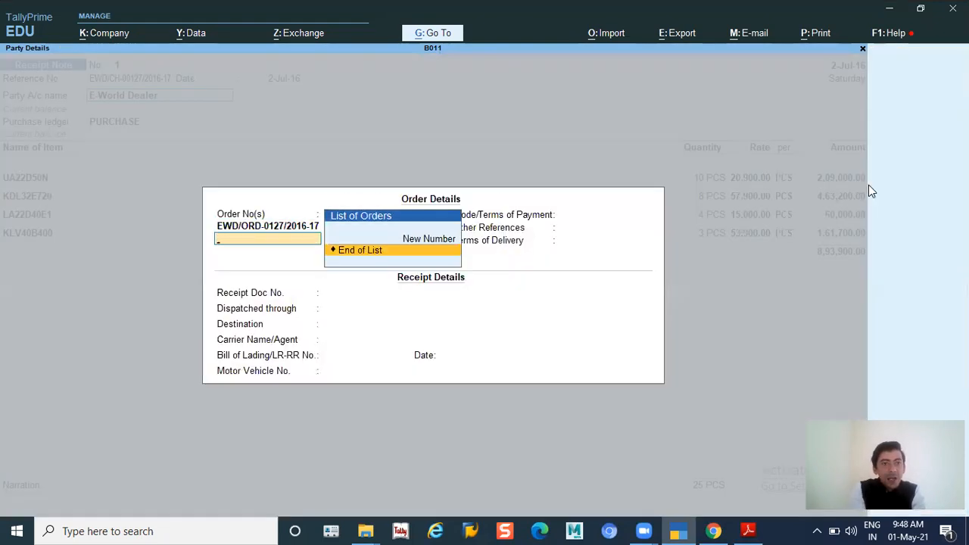
key(BackSpace)
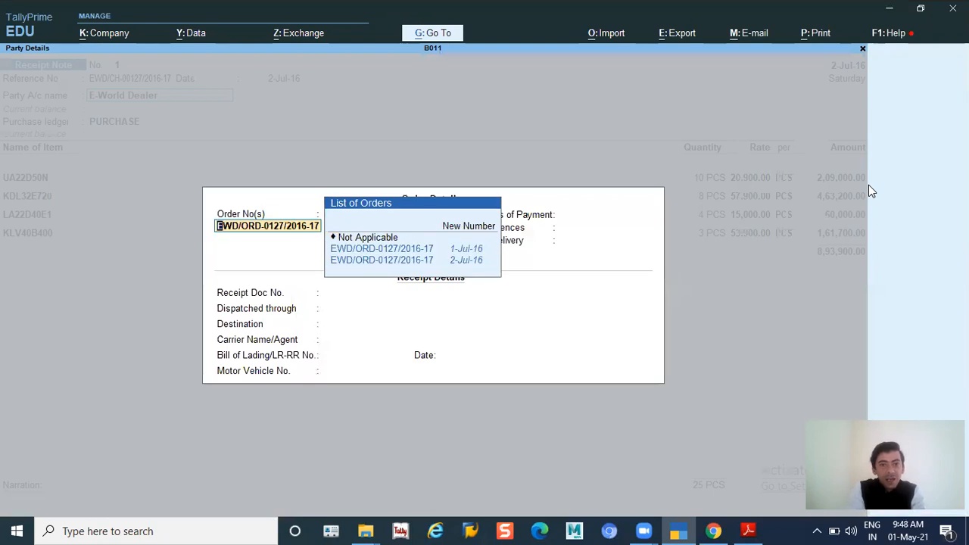
key(Down)
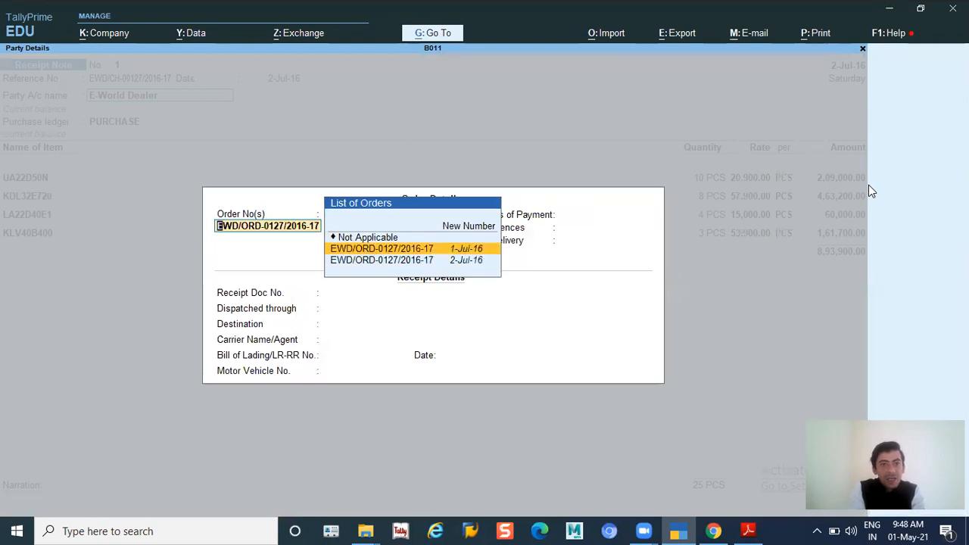
key(Return)
key(ctrl+a)
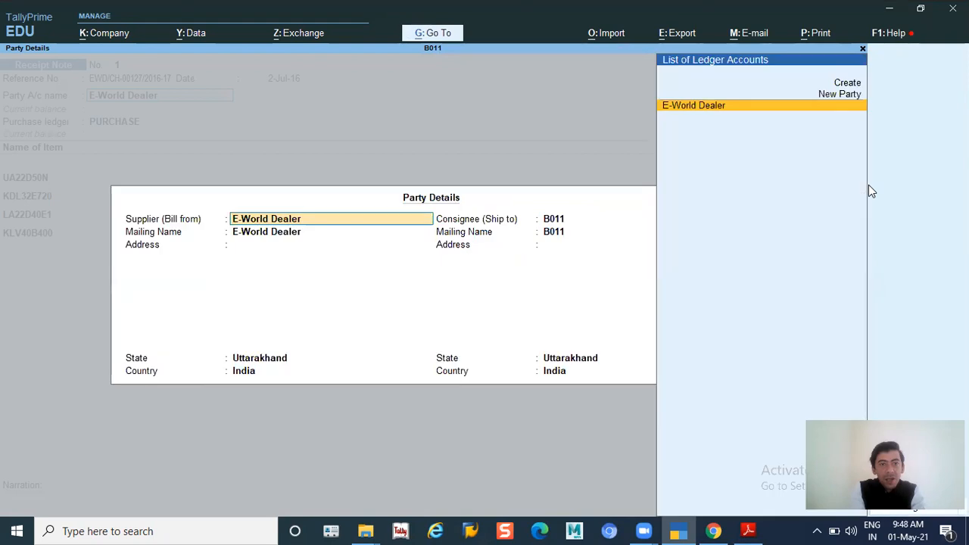
key(ctrl+a)
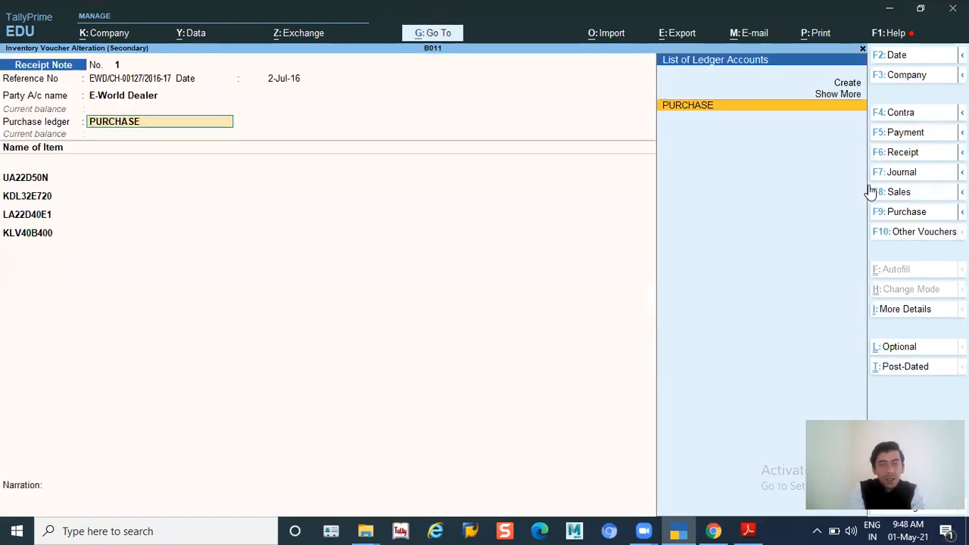
key(ctrl)
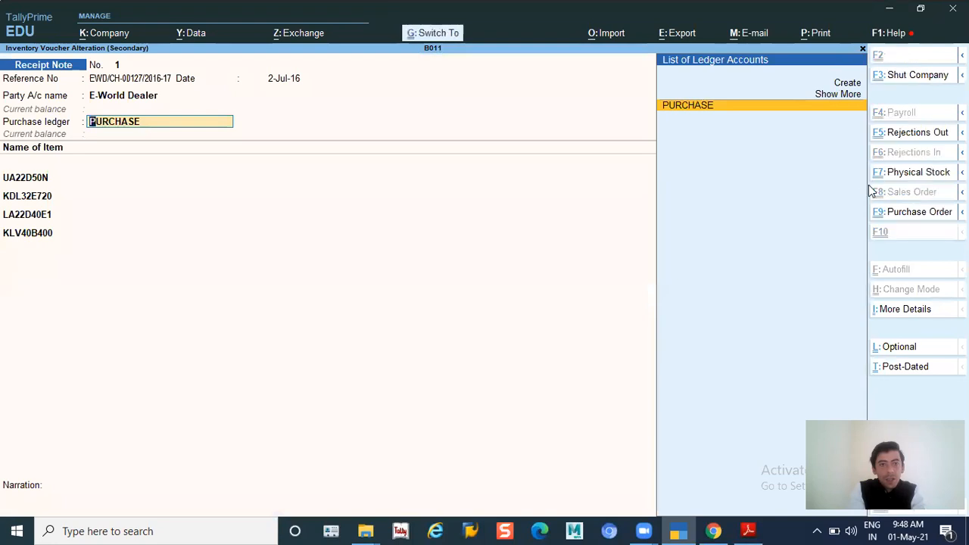
key(ctrl+a)
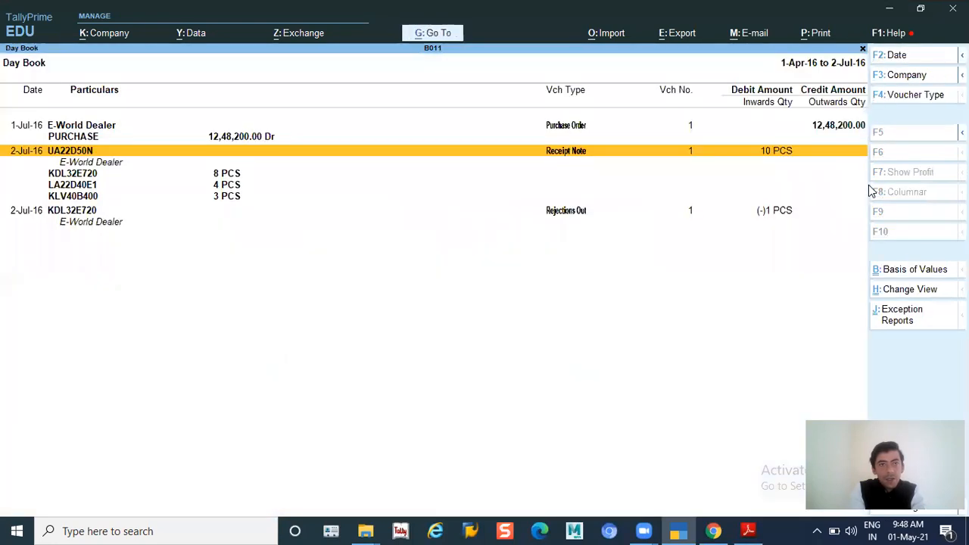
Open the Rejections Out voucher dated 2-Jul-16 from the Day Book, check its tracking and order links, and close it unchanged
key(Down)
key(Down)
key(Down)
key(Down)
key(Return)
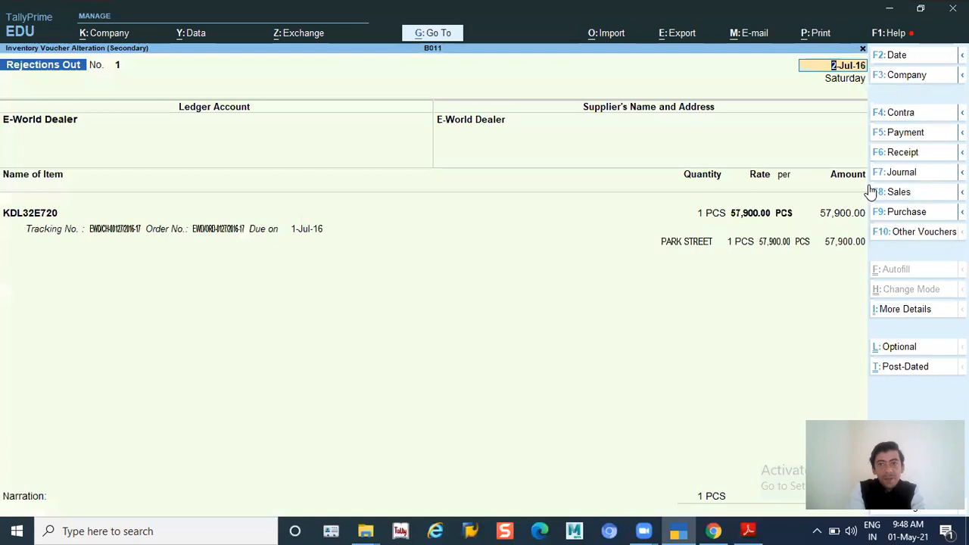
key(Return)
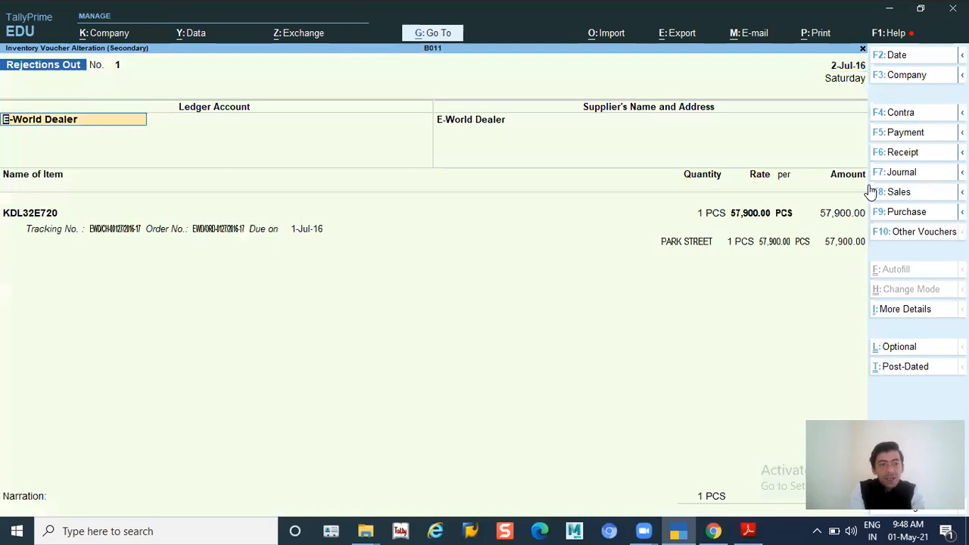
key(Escape)
key(Escape)
key(Escape)
Start a new Receipt Note voucher dated 2-Jul-16
key(Up)
key(Up)
key(Up)
key(Up)
key(Up)
key(Up)
key(Up)
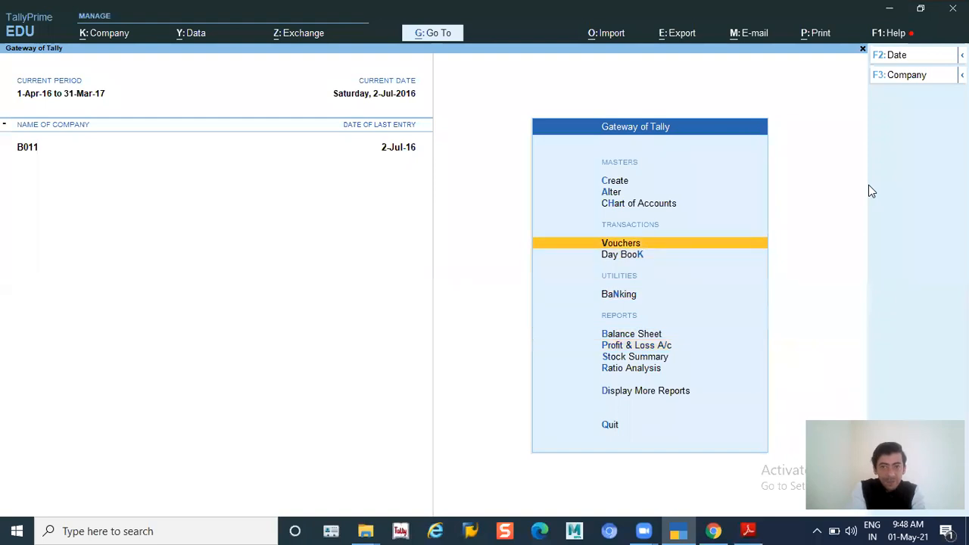
key(Return)
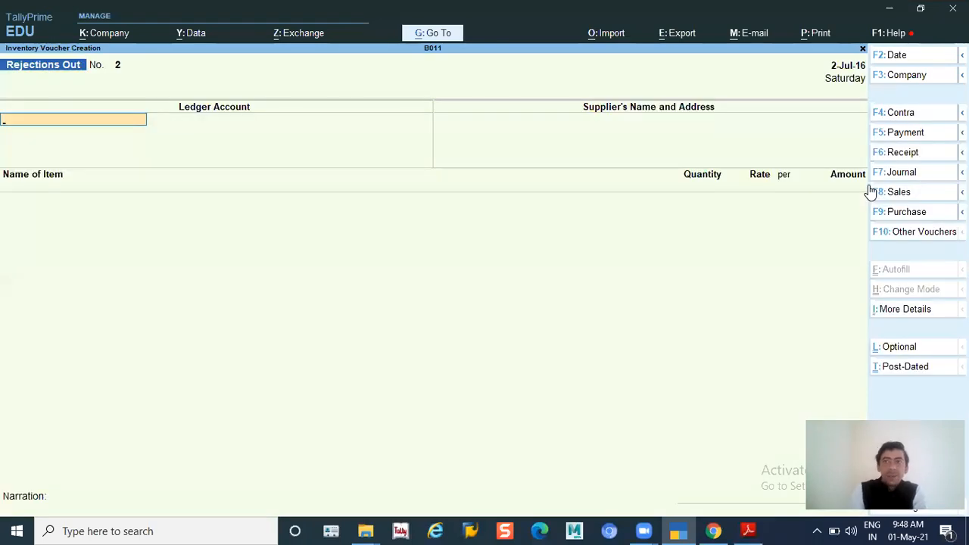
click(905, 309)
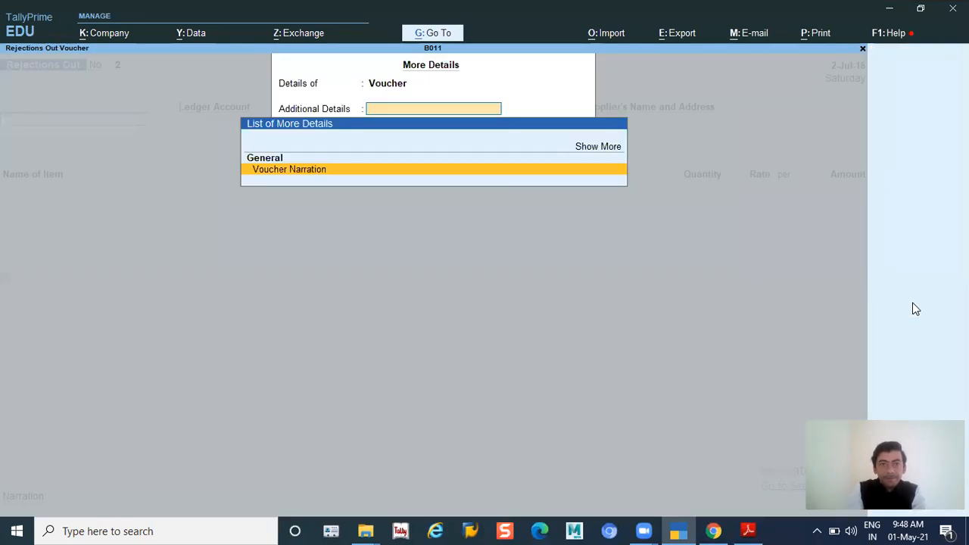
key(Escape)
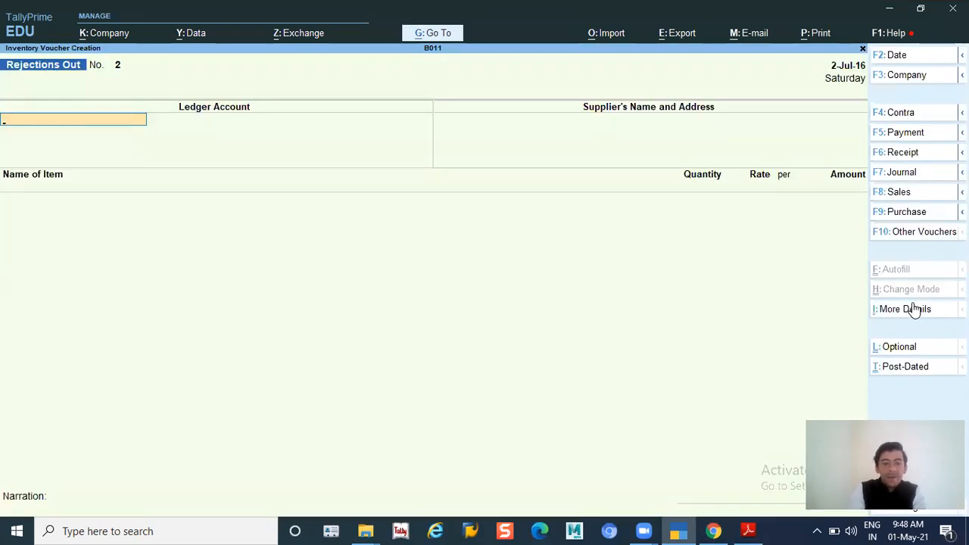
key(F10)
key(Up)
key(Return)
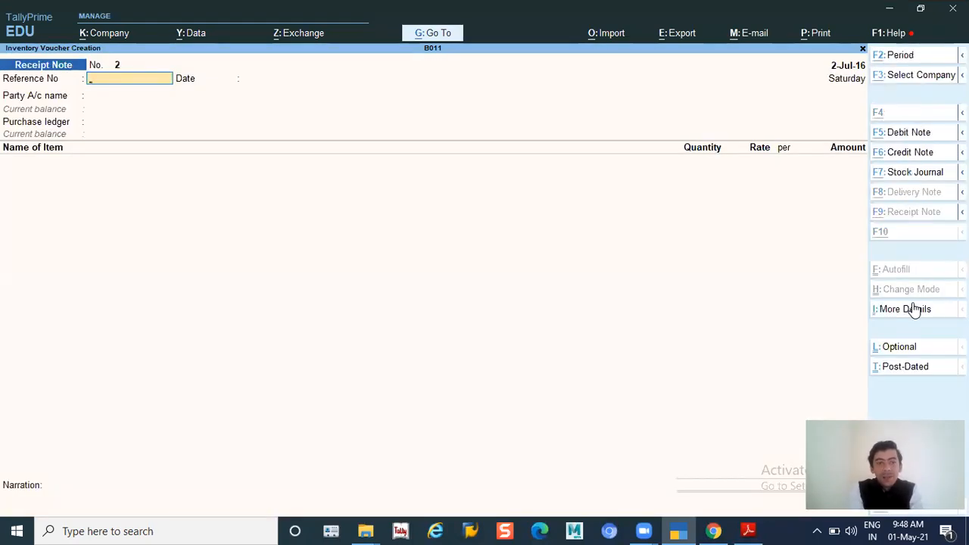
Set the Receipt Note's reference number to EWD/CH-REJ002/2016-17, following transaction 6 in the exercise PDF
key(alt+Tab)
key(alt+Tab)
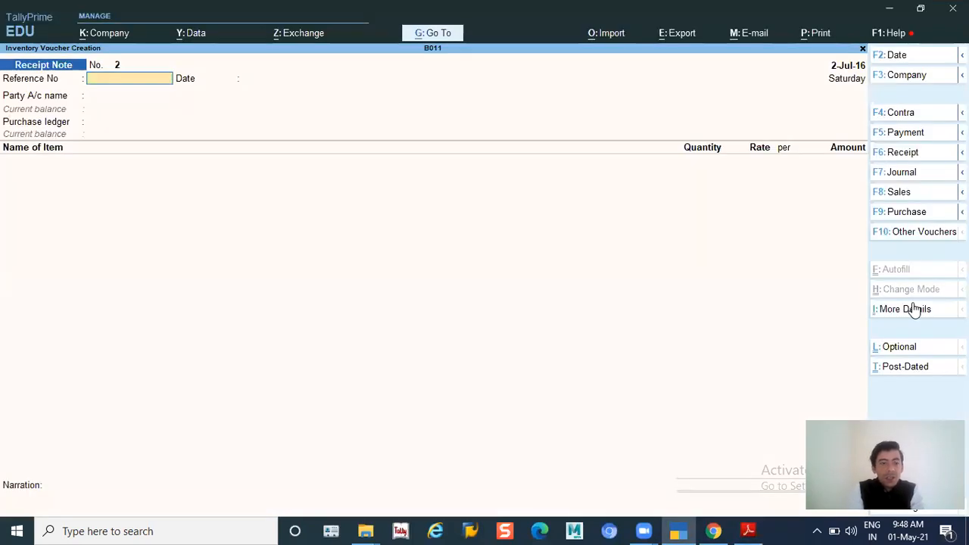
key(alt+Tab)
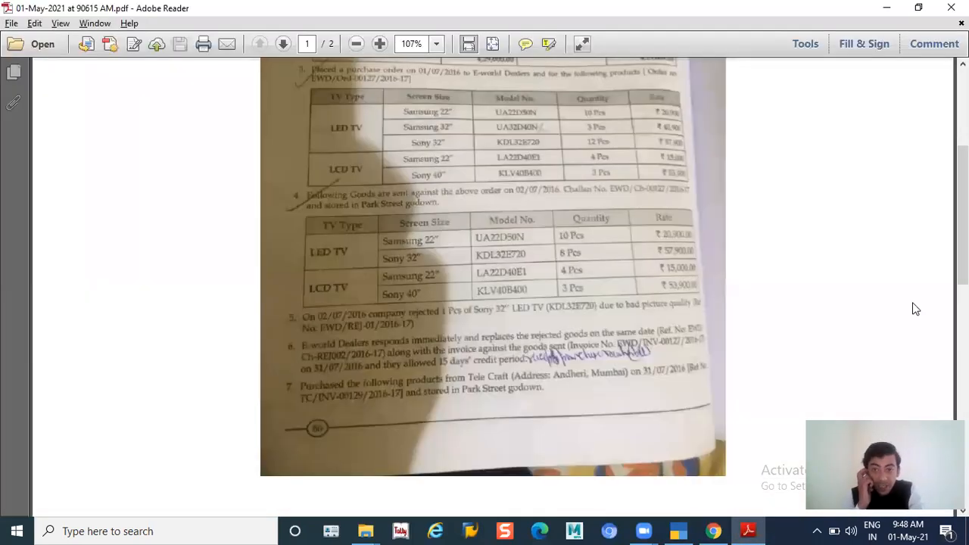
key(alt+Tab)
text(EWD)
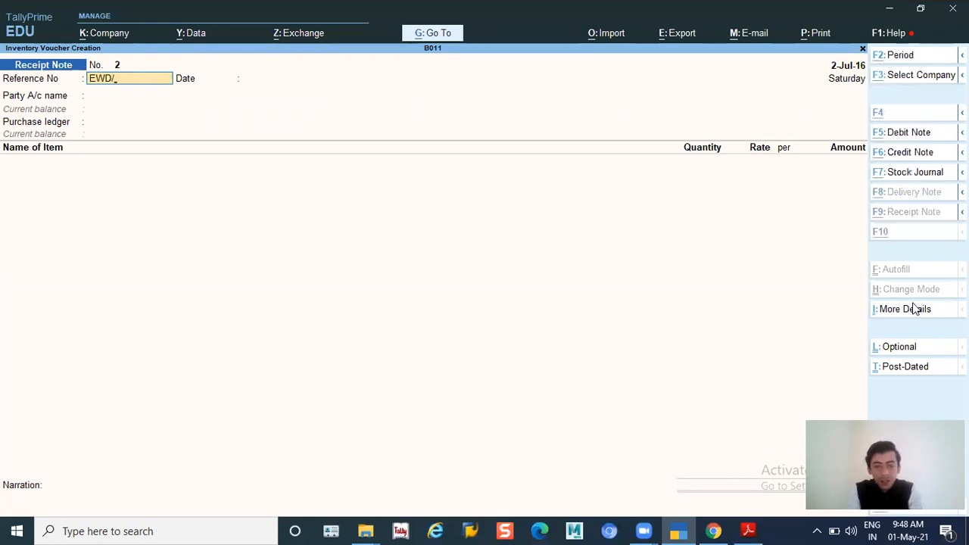
key(alt+Tab)
key(alt+Tab)
text(/C)
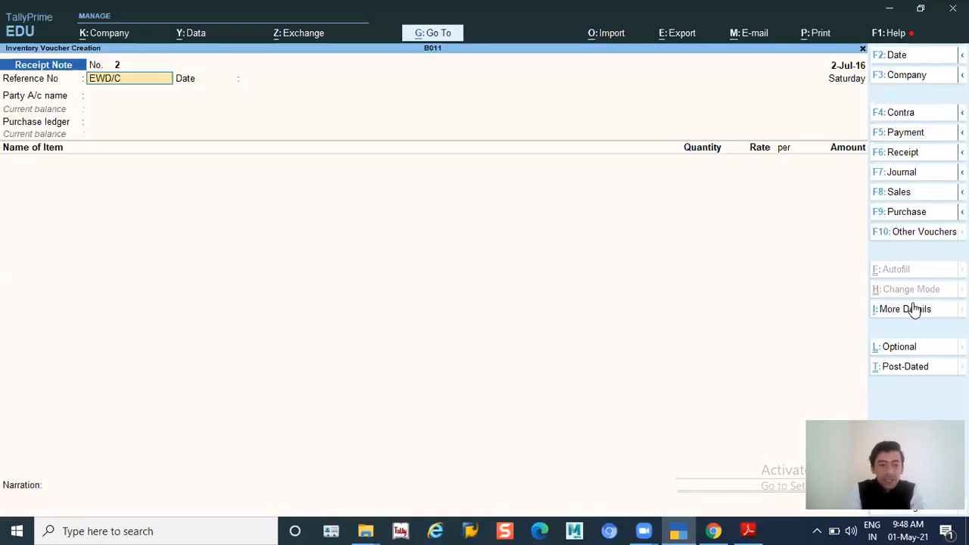
key(alt+Tab)
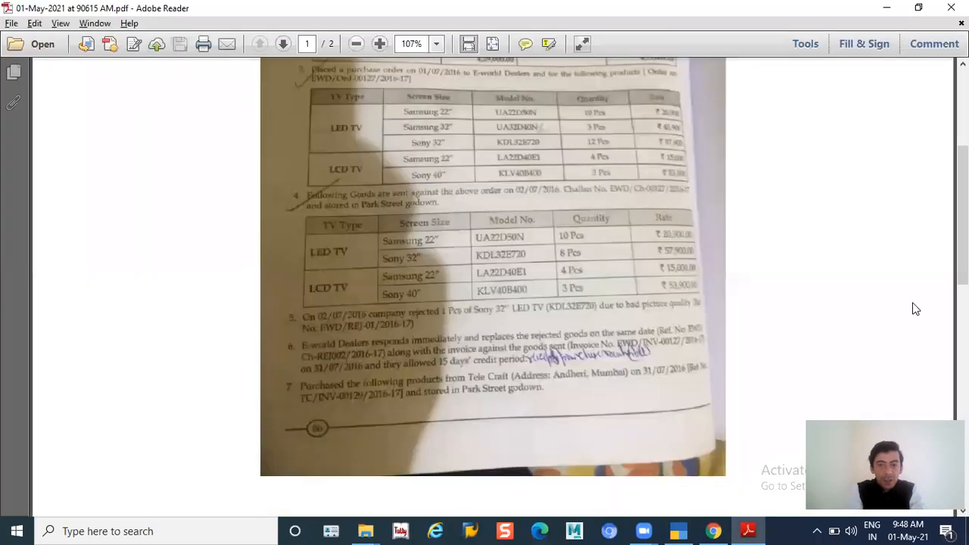
key(alt+Tab)
text(H-RE)
key(alt+Tab)
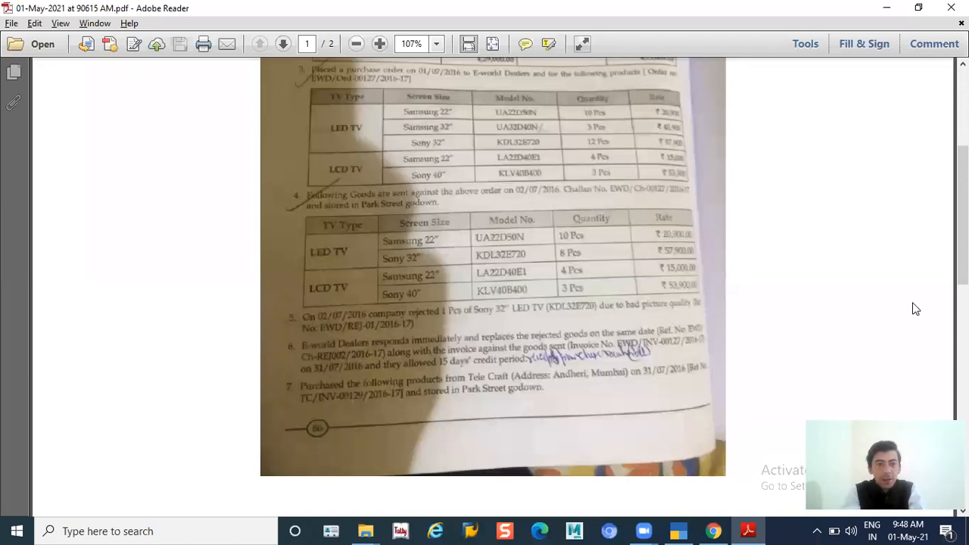
key(alt+Tab)
text(J002)
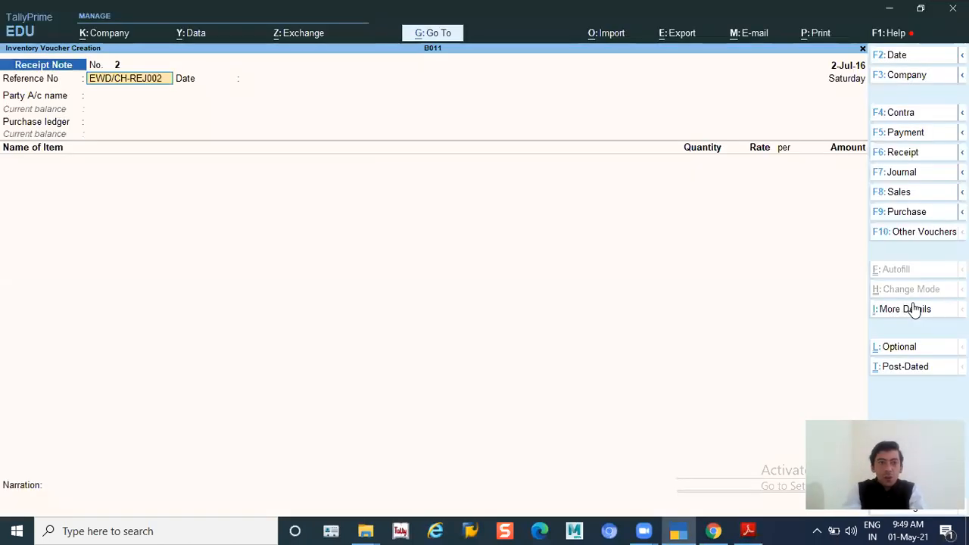
key(alt+Tab)
key(alt+Tab)
text(/2016-17)
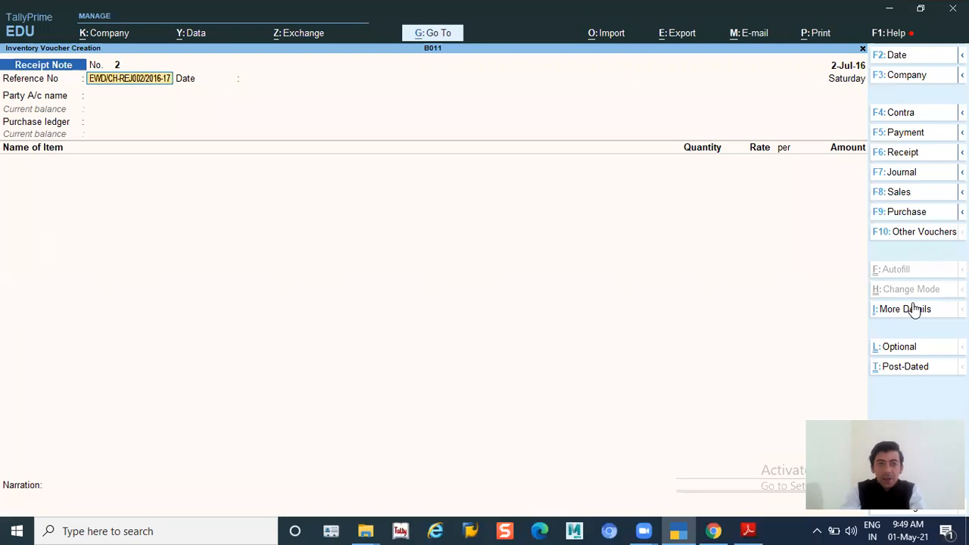
Choose E-World Dealer as the Receipt Note's party, link the order dated 2-Jul-16, and accept the order and party details
key(Return)
key(Return)
key(Down)
key(Return)
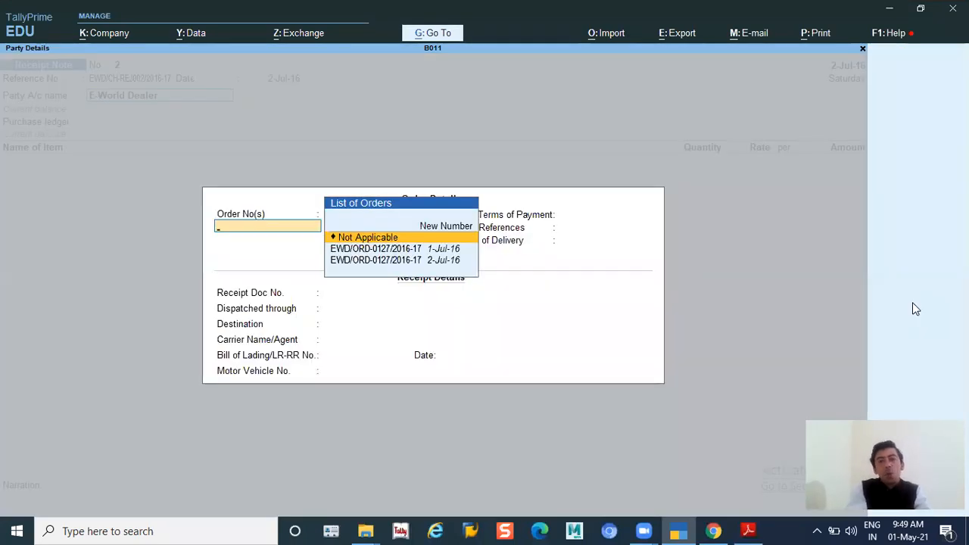
key(Down)
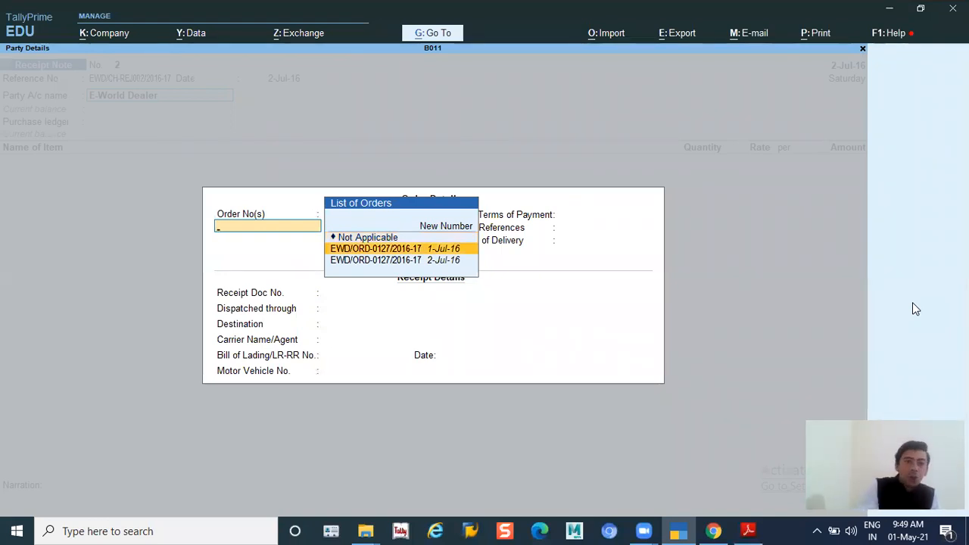
key(Down)
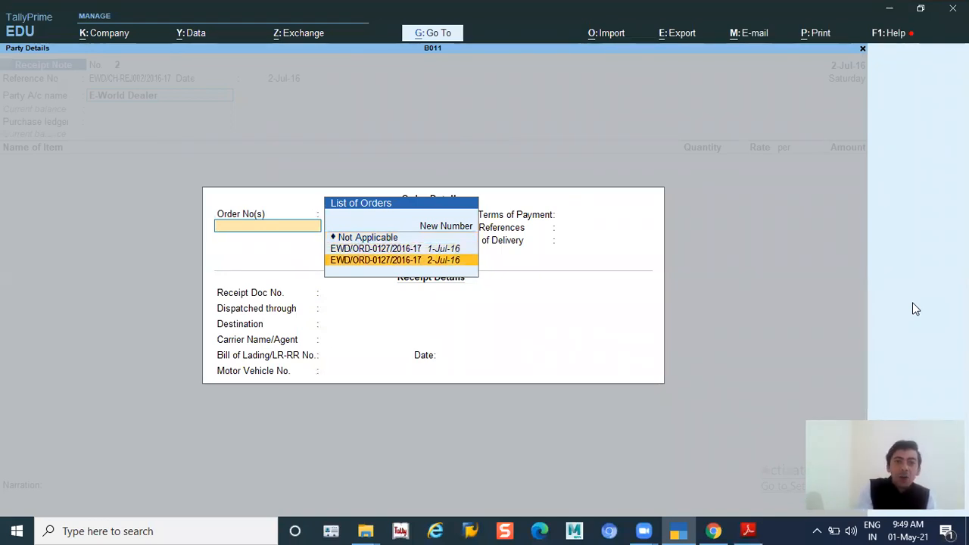
key(Return)
key(Return)
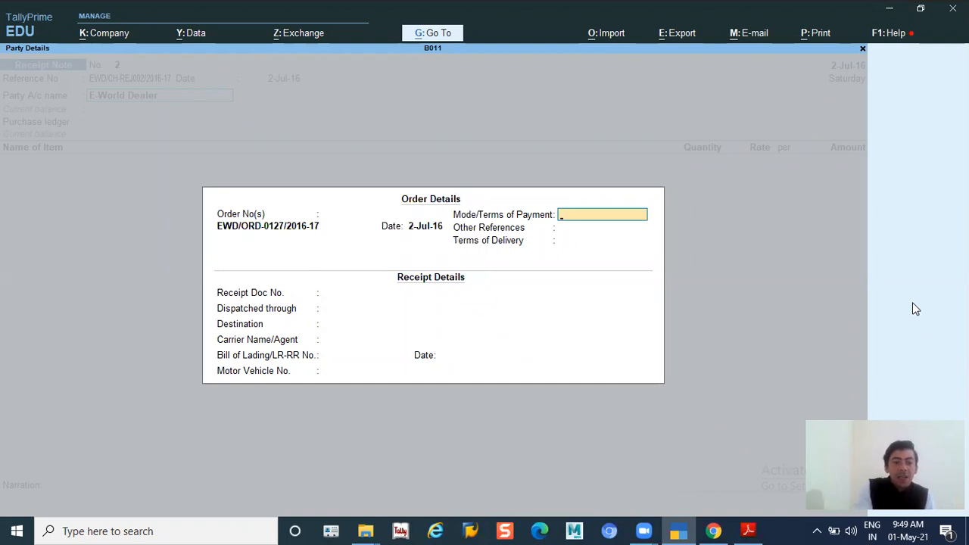
key(ctrl+a)
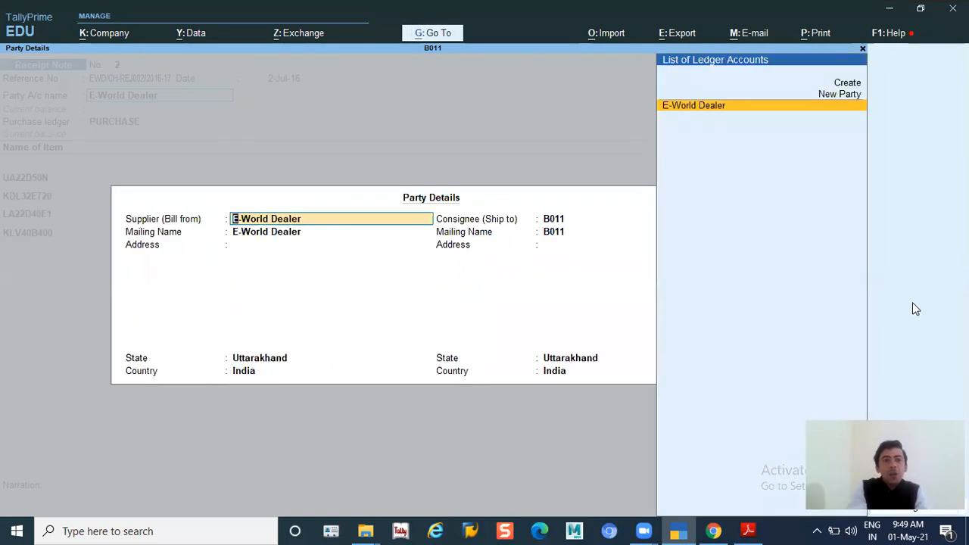
key(ctrl+a)
key(Return)
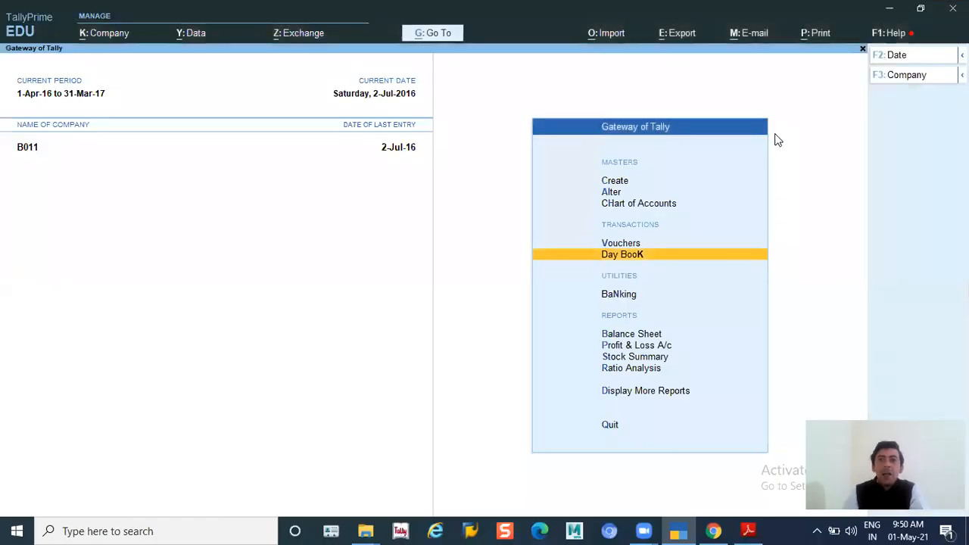
Open the Day Book and set its period to 1-Apr-16 to 2-Jul-16
key(Down)
key(Up)
key(Return)
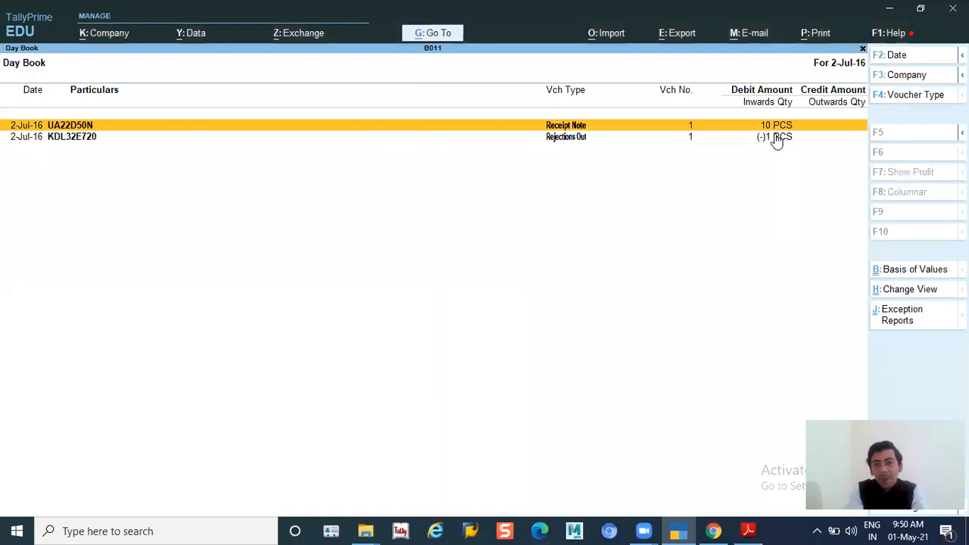
key(alt+F2)
key(BackSpace)
key(Return)
key(Return)
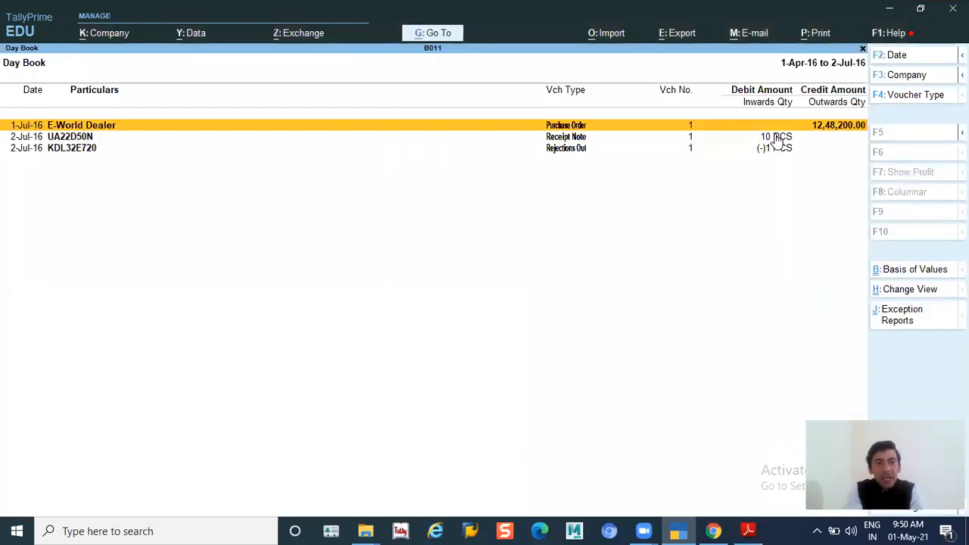
Open the E-World Dealer Purchase Order dated 1-Jul-16 and accept its order and party details
key(Return)
key(Return)
key(Return)
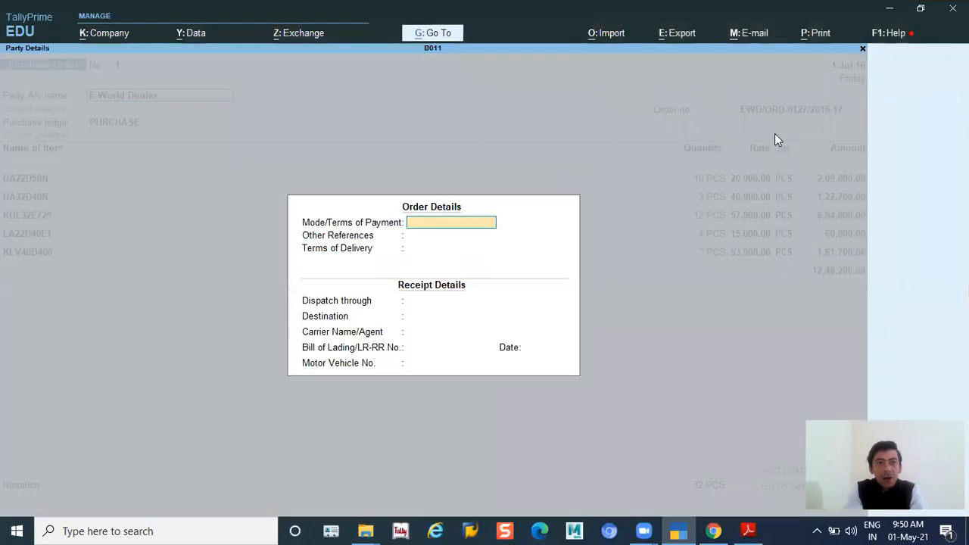
key(Return)
key(ctrl+a)
key(Return)
key(Return)
key(ctrl+a)
Change the godown in the item allocation of UA22D50N to Any and accept its remaining values
key(Return)
key(Return)
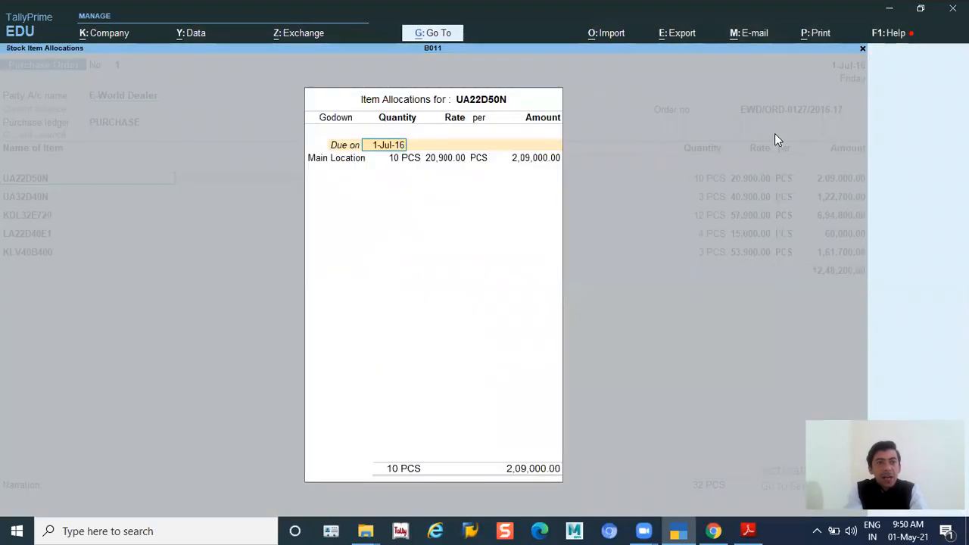
key(Return)
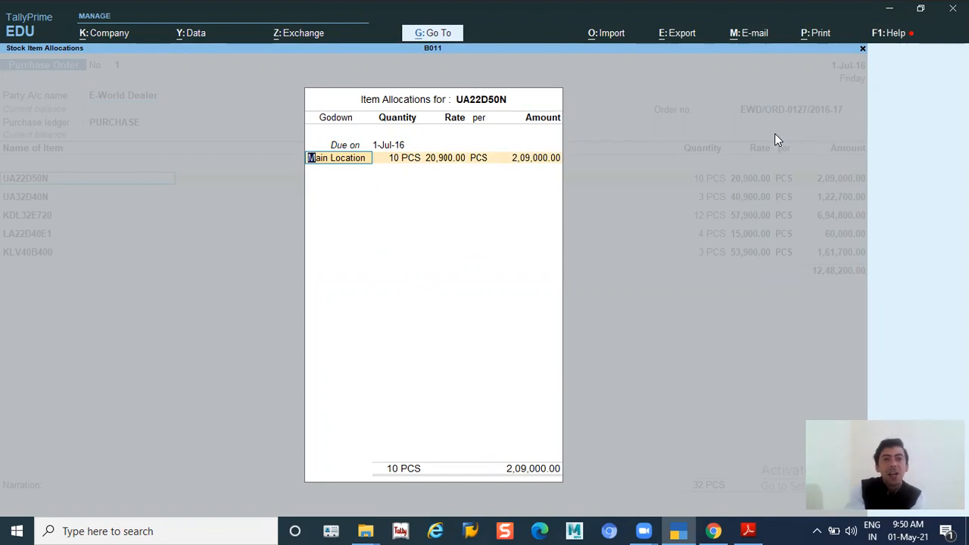
key(space)
key(Down)
key(Down)
key(Down)
key(Down)
key(Up)
key(Up)
key(Return)
key(Return)
key(Return)
key(Return)
key(Return)
key(Return)
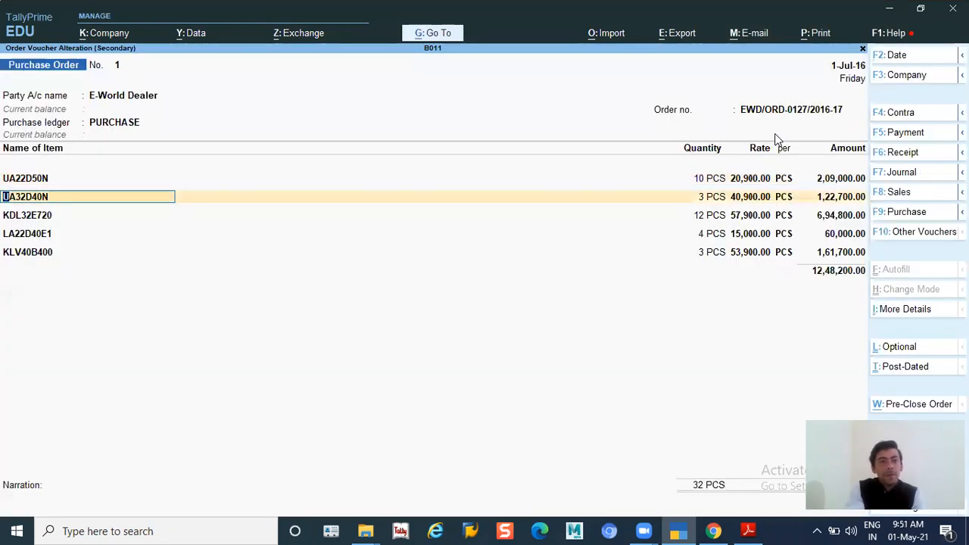
Change the godown in the item allocation of UA32D40N to Any and accept its remaining values
key(Return)
key(Return)
key(Return)
key(BackSpace)
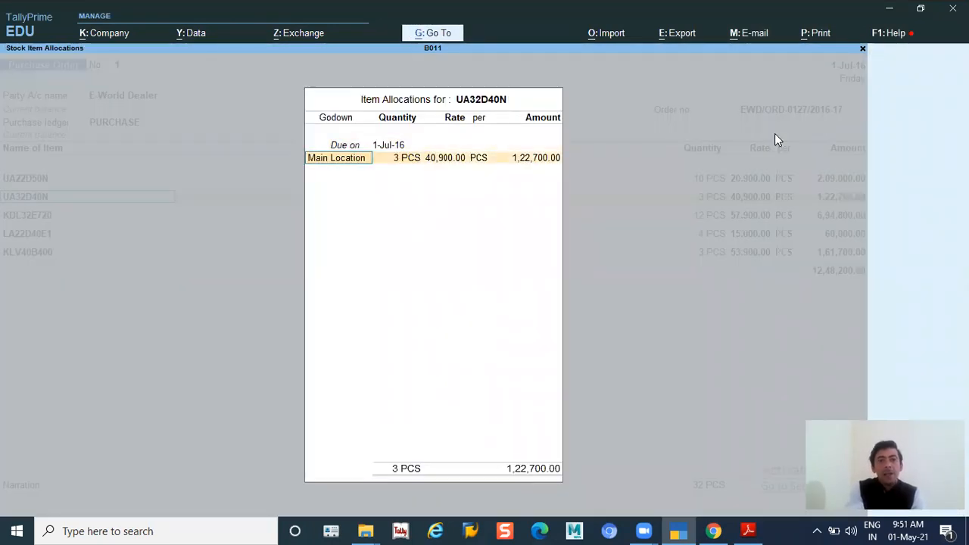
text(A)
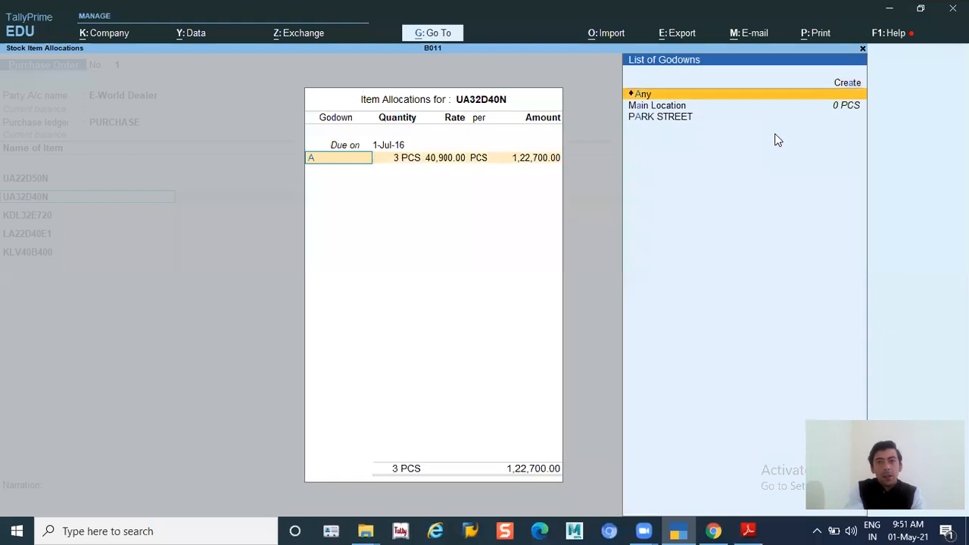
key(Return)
key(Return)
key(Return)
key(Return)
key(Return)
key(Return)
Change the godown in the item allocation of KDL32E720 to Any and accept its remaining values
key(Return)
key(Return)
key(Return)
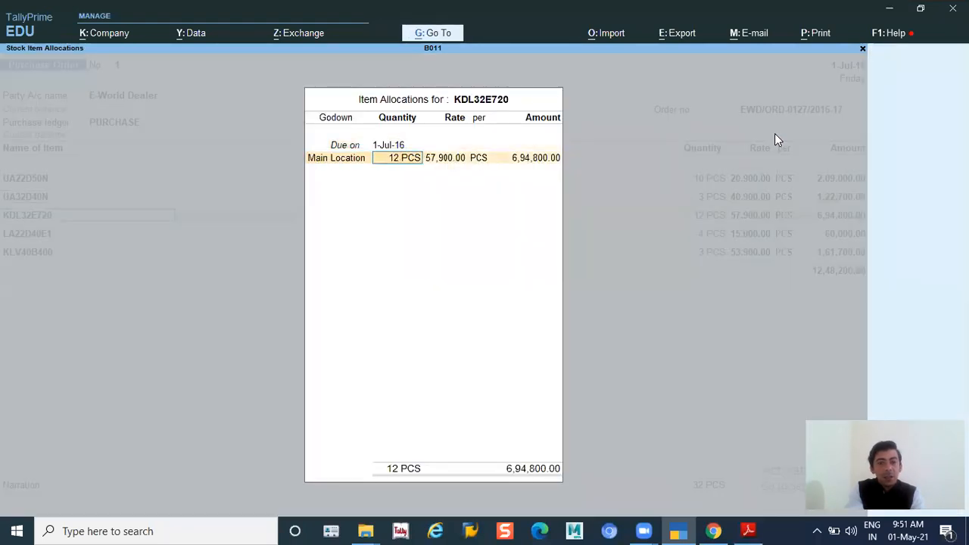
key(BackSpace)
text(A)
key(Return)
key(Return)
key(ctrl+a)
key(Return)
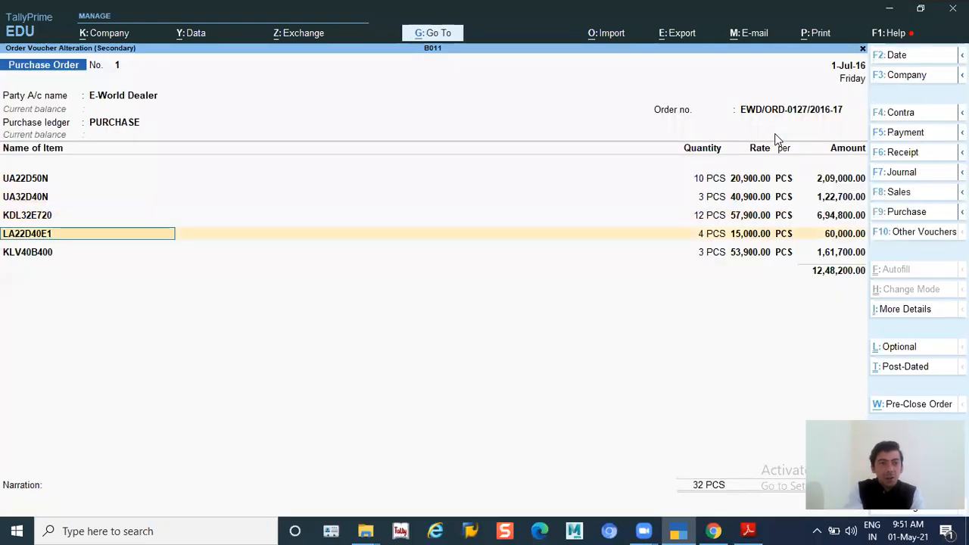
Clear the fourth item's name in the purchase order and check its model number in the exercise PDF
key(BackSpace)
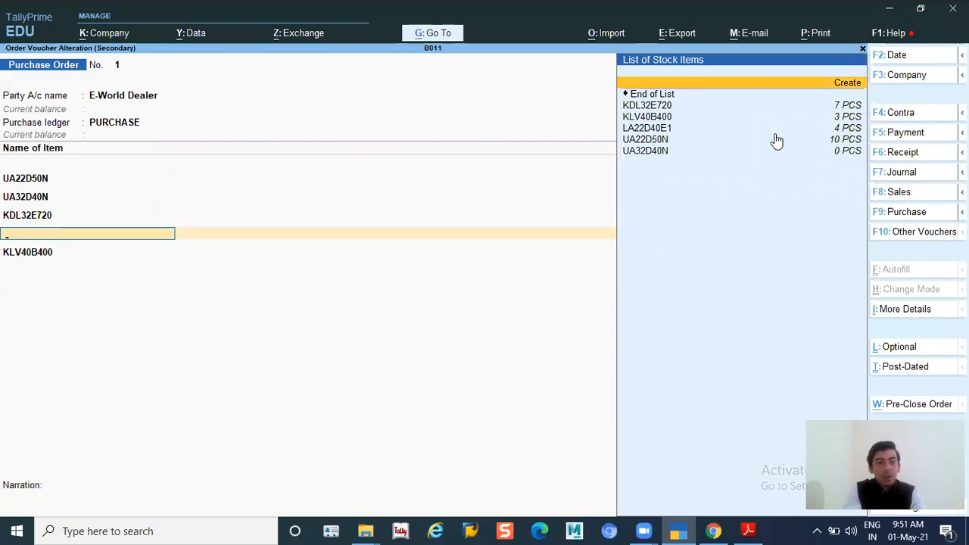
key(Down)
key(Down)
key(Down)
key(Down)
key(Down)
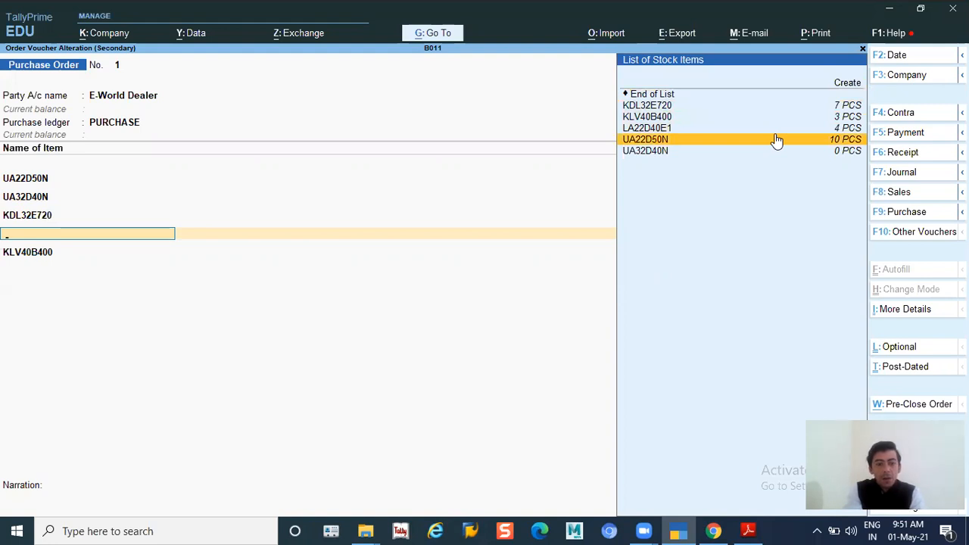
key(alt+Tab)
key(alt+Tab)
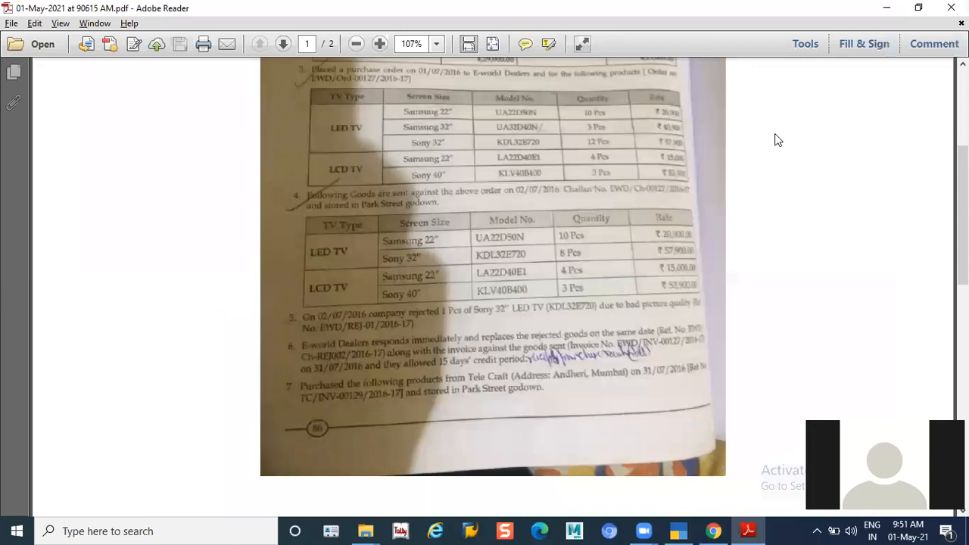
key(alt+Tab)
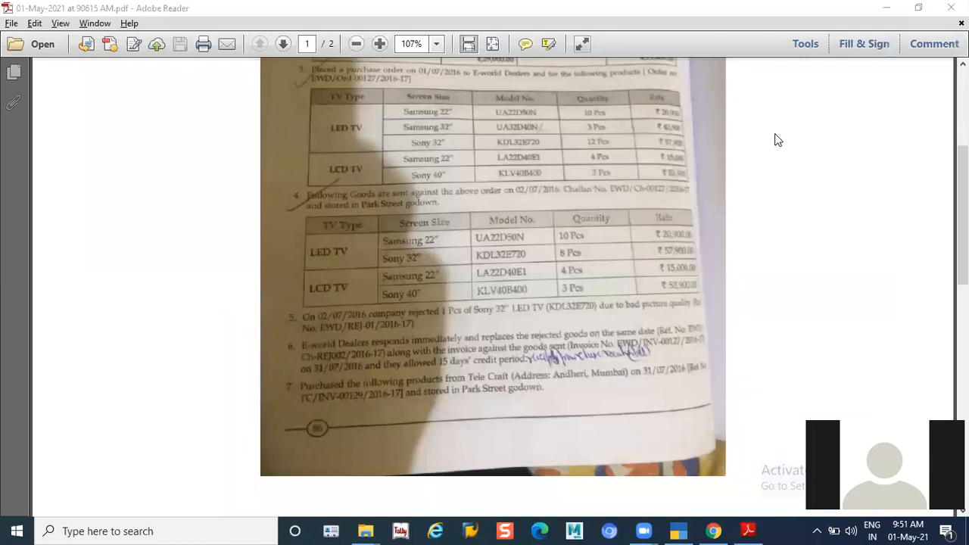
Reselect LA22D40E1 as the purchase order's fourth item and move to the godown in its item allocation
key(Down)
key(Up)
key(Up)
key(Up)
key(Up)
key(Down)
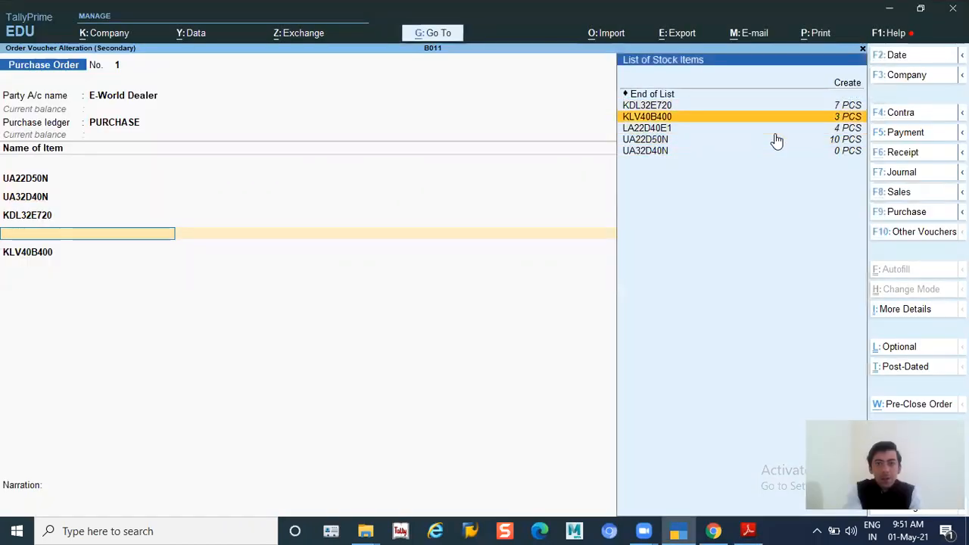
click(775, 134)
key(Return)
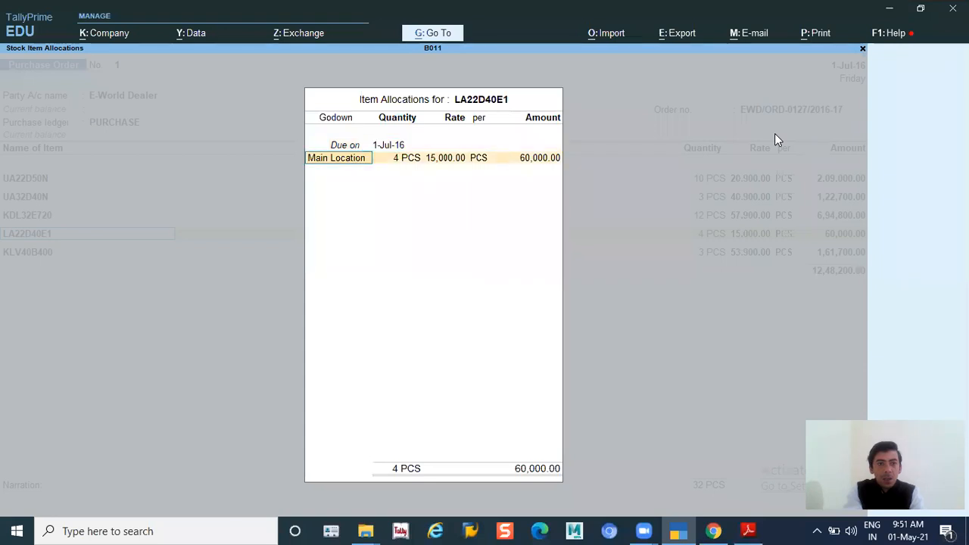
Change the godown in the item allocation of LA22D40E1 to Any and accept its remaining values
key(space)
key(Down)
key(Down)
key(Return)
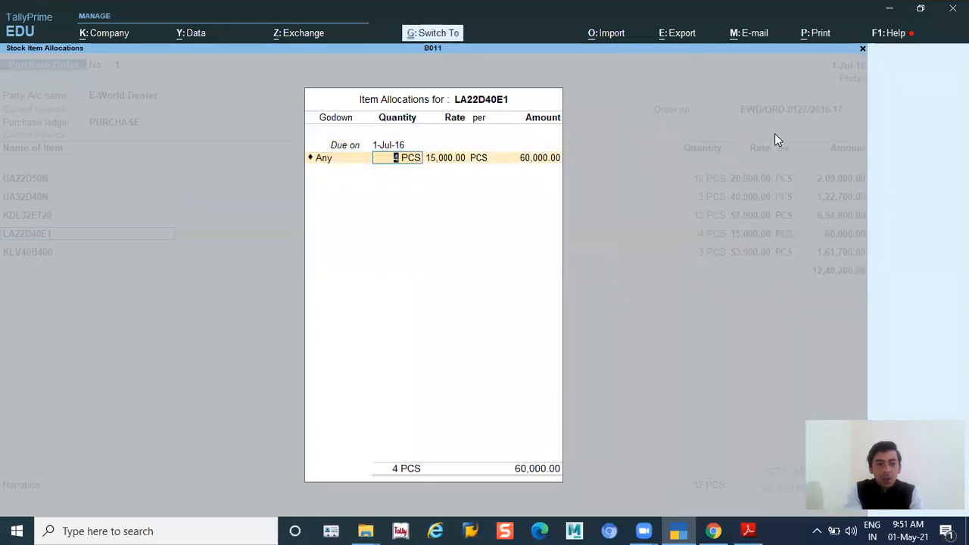
key(ctrl+a)
key(Return)
key(Return)
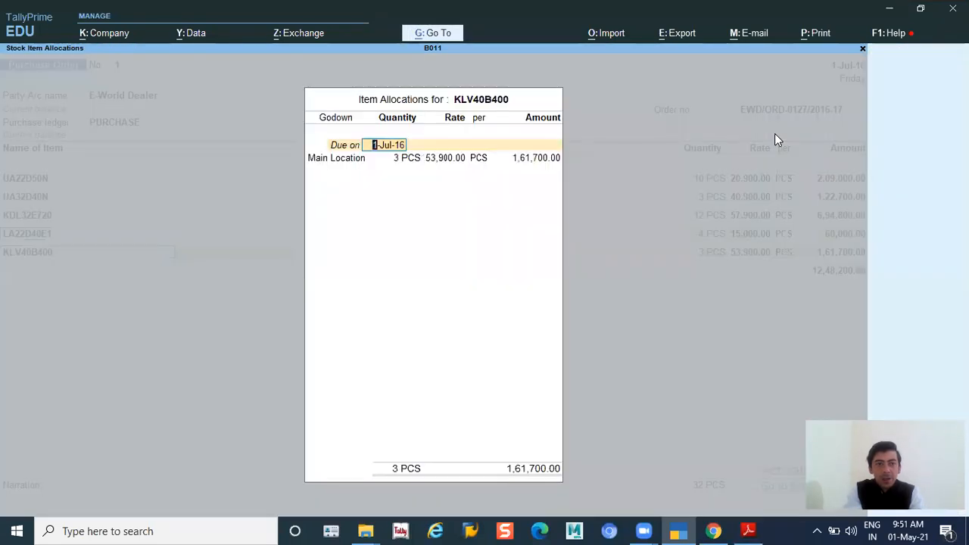
Change the godown in the item allocation of KLV40B400 to Any and save the altered purchase order
key(Return)
key(Return)
key(BackSpace)
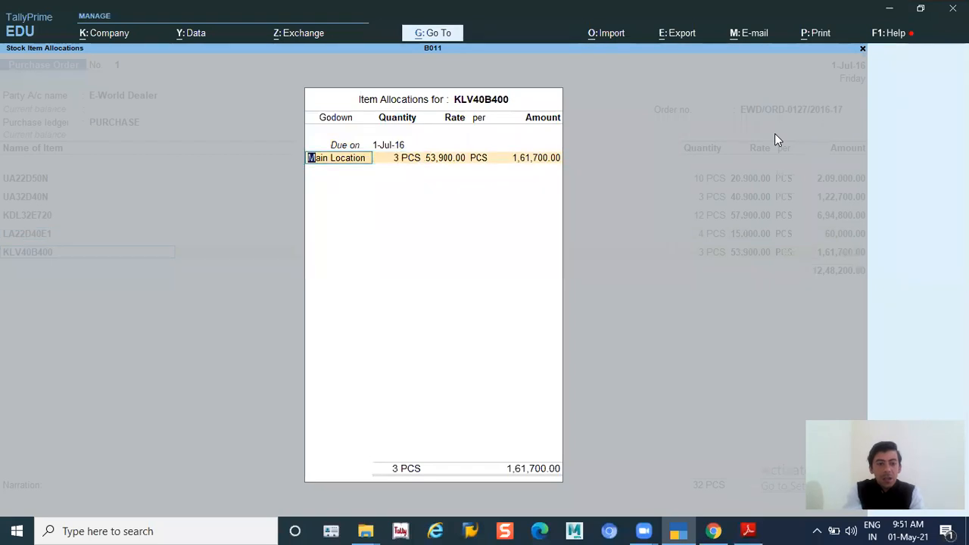
key(space)
key(Up)
key(Down)
key(Return)
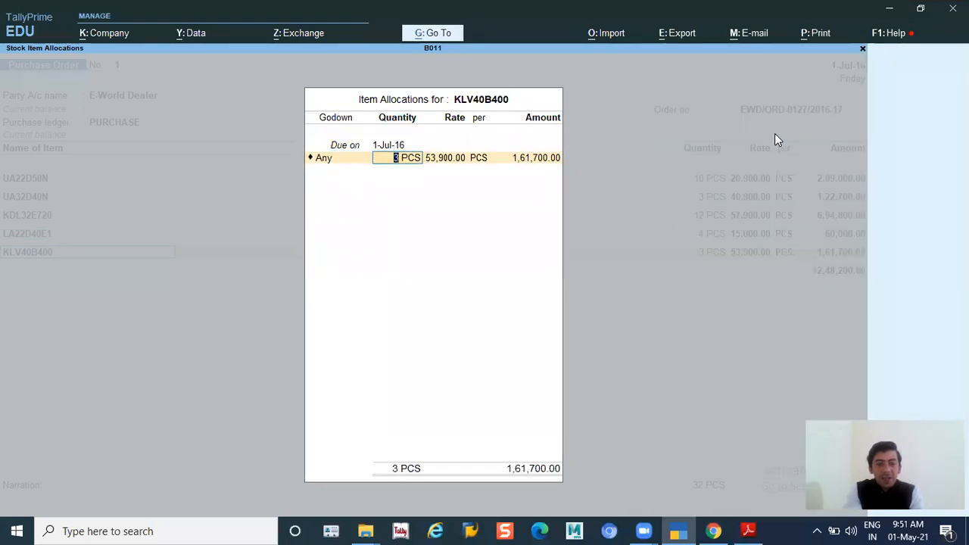
key(ctrl+a)
key(Return)
key(Return)
key(Return)
key(Return)
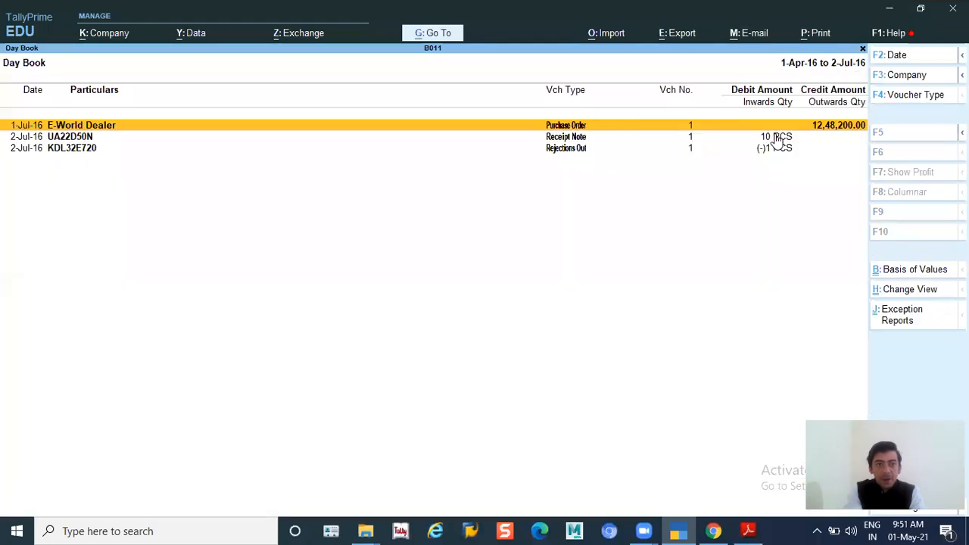
Open the Receipt Note dated 2-Jul-16 and accept its order and party details
key(Down)
key(Return)
key(Return)
key(Return)
key(Down)
key(Down)
key(Up)
key(Return)
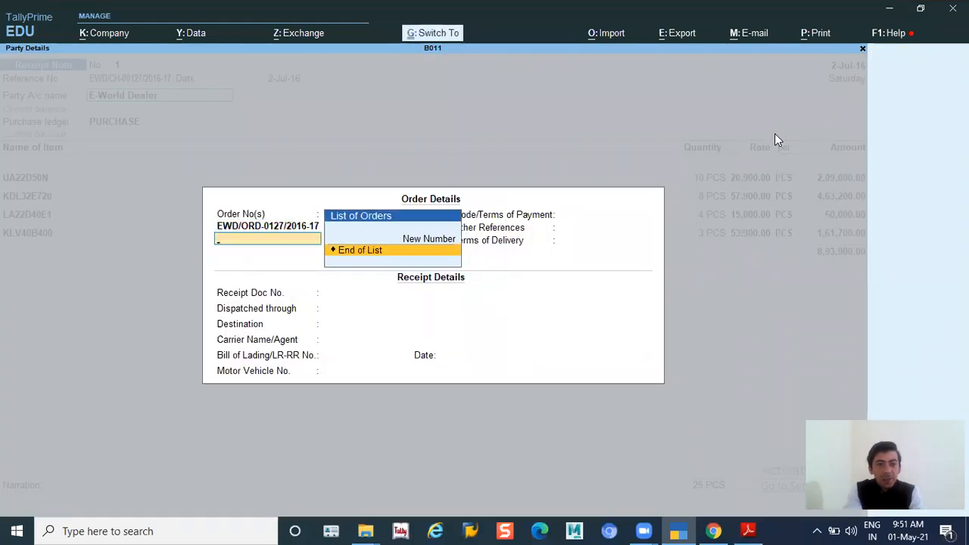
key(ctrl+a)
key(ctrl+a)
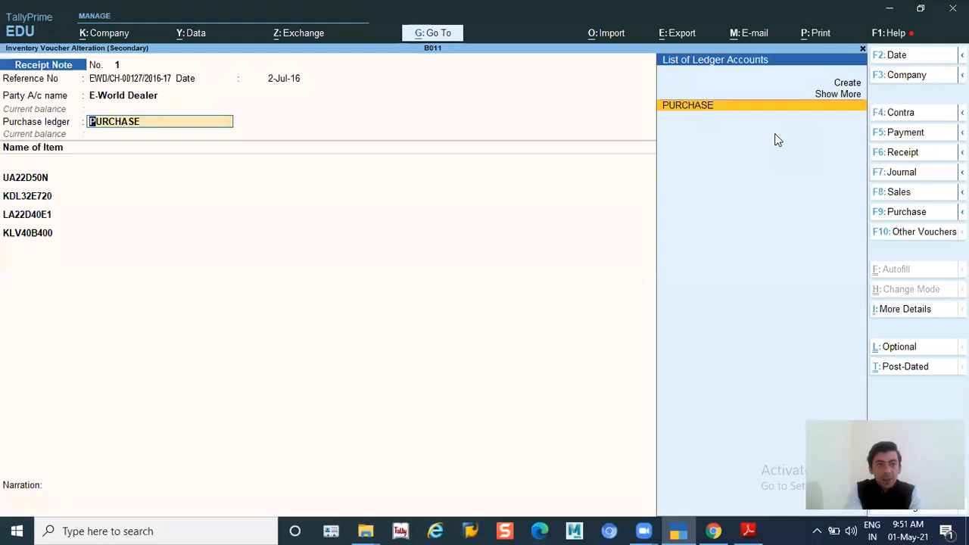
Link the receipt of UA22D50N to the E-World Dealer order entry with godown Any, accepting its PARK STREET allocation
key(Return)
key(Return)
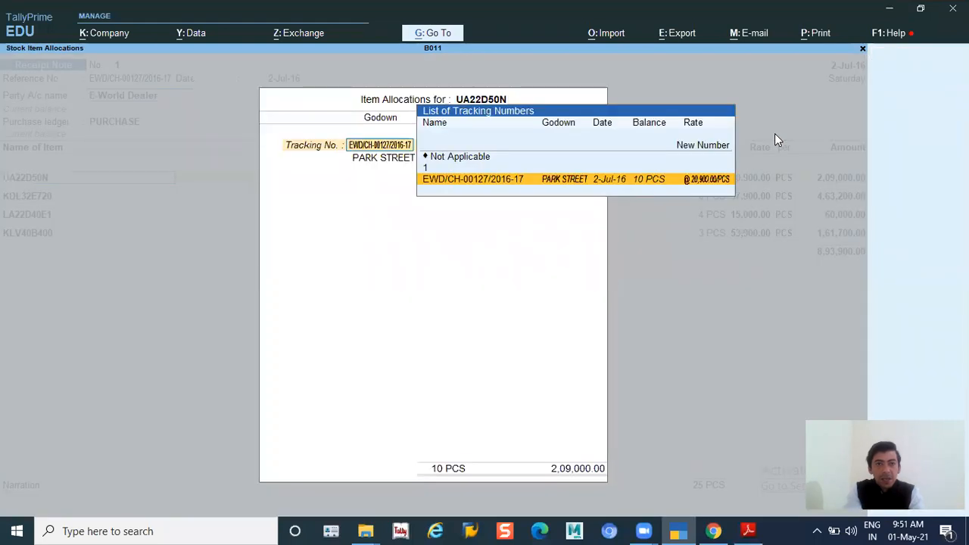
key(Return)
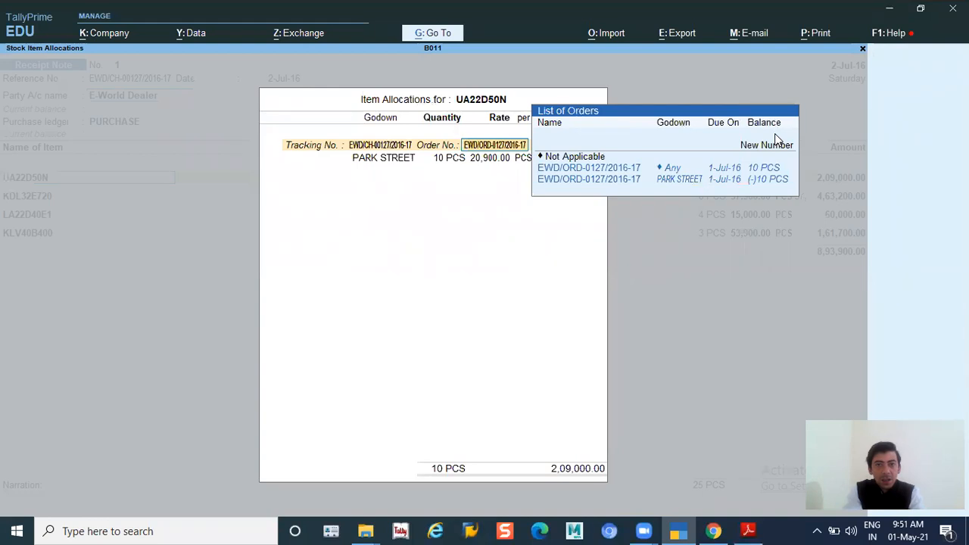
key(Down)
key(Return)
key(Return)
key(Return)
key(Return)
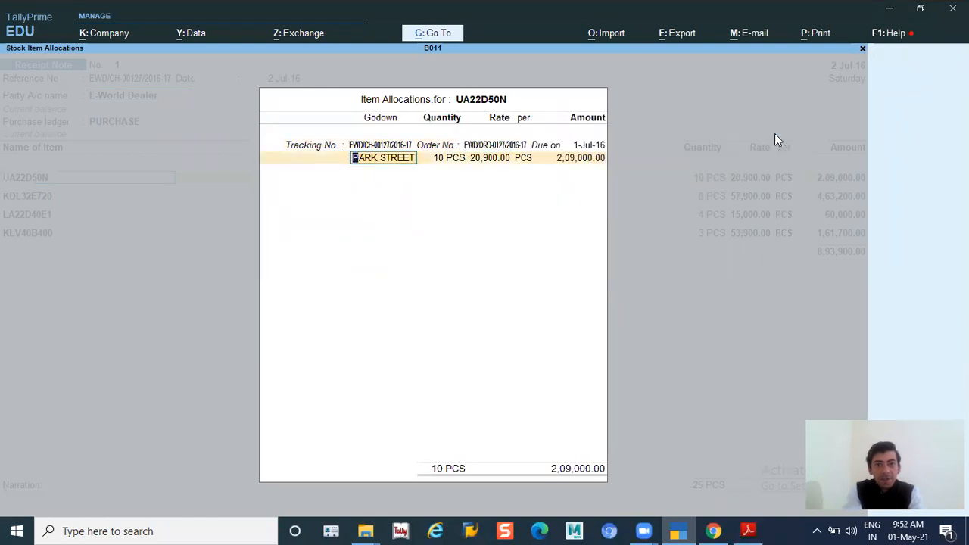
key(Return)
key(Return)
key(Return)
key(Return)
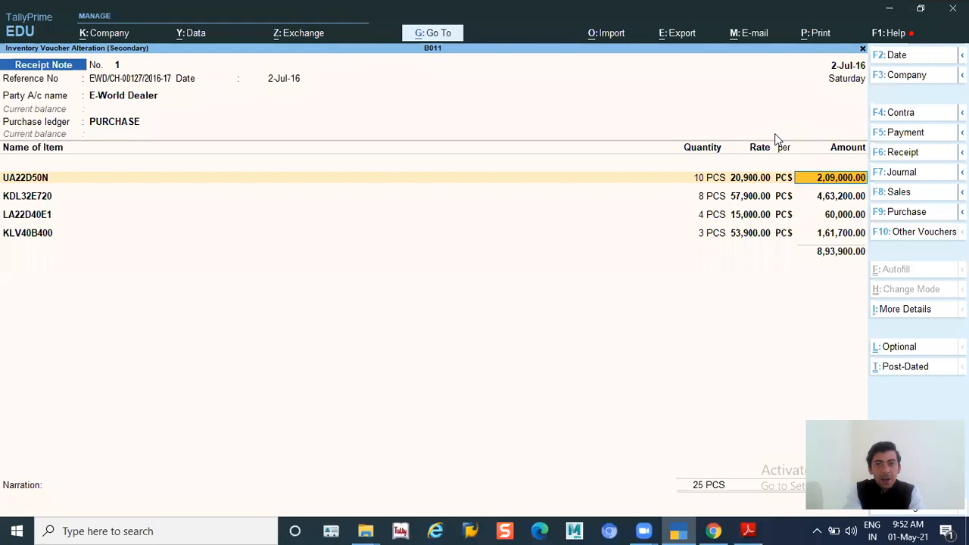
Link the receipt of KDL32E720 to the order entry with godown Any and accept its remaining allocation values
key(Return)
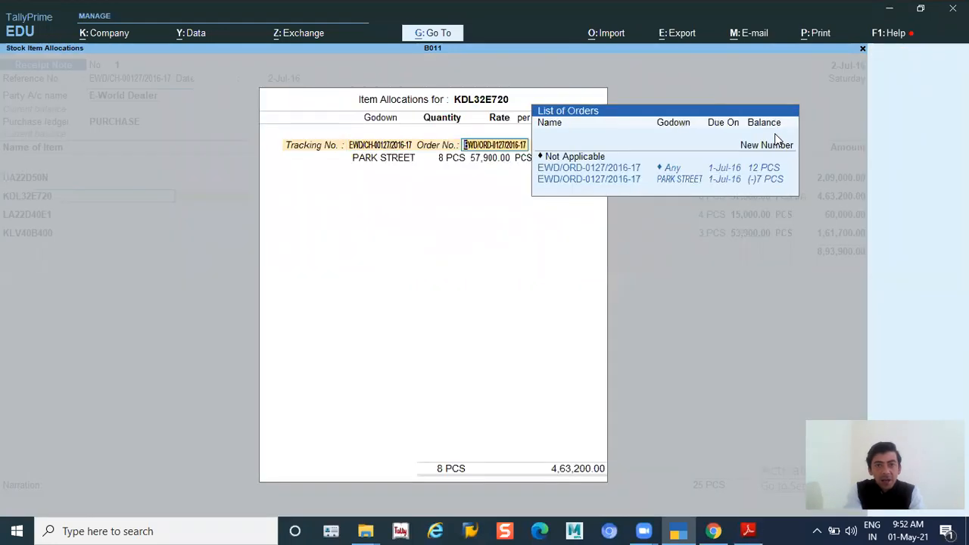
key(Up)
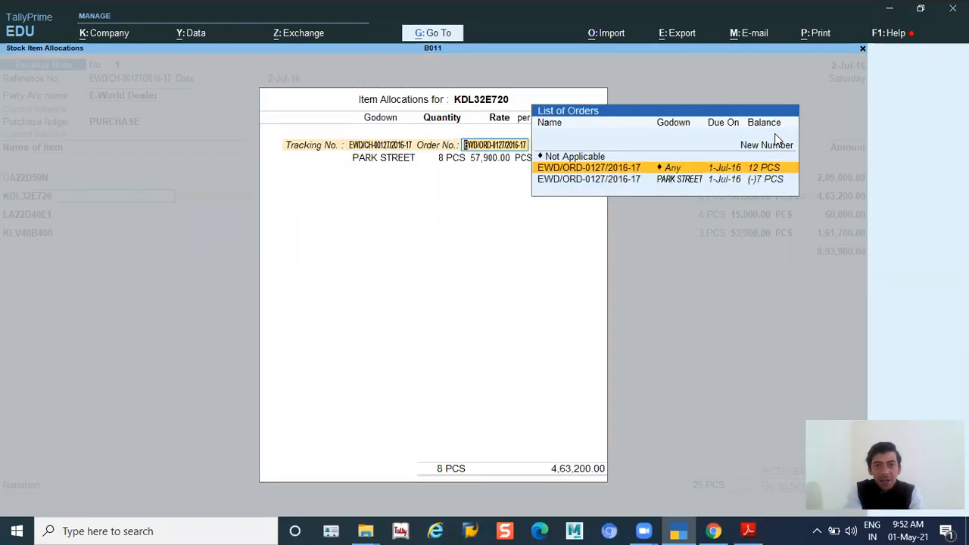
key(Return)
key(Return)
key(Return)
key(Return)
key(Return)
key(Return)
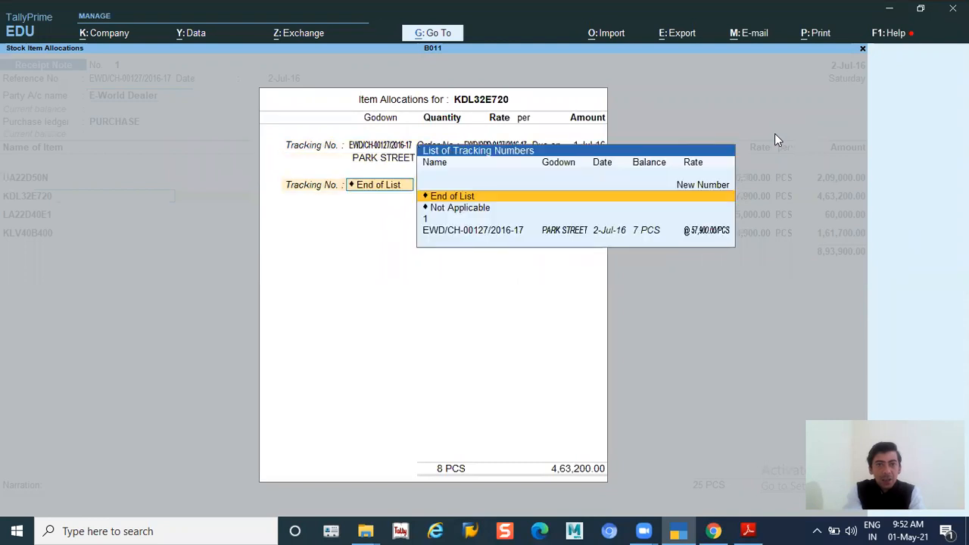
key(Return)
key(Return)
Accept the order link for LA22D40E1 in the receipt note and complete its PARK STREET allocation
key(Return)
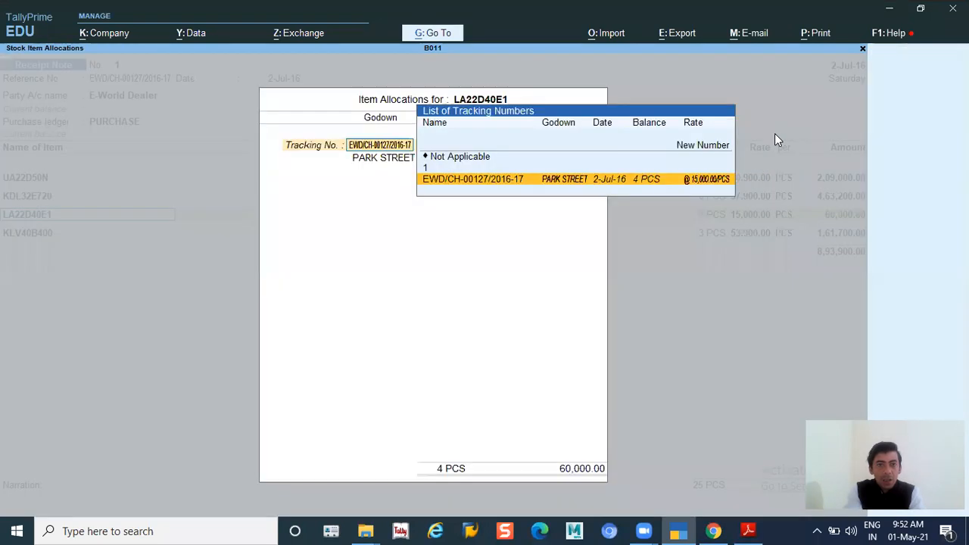
key(Return)
key(Return)
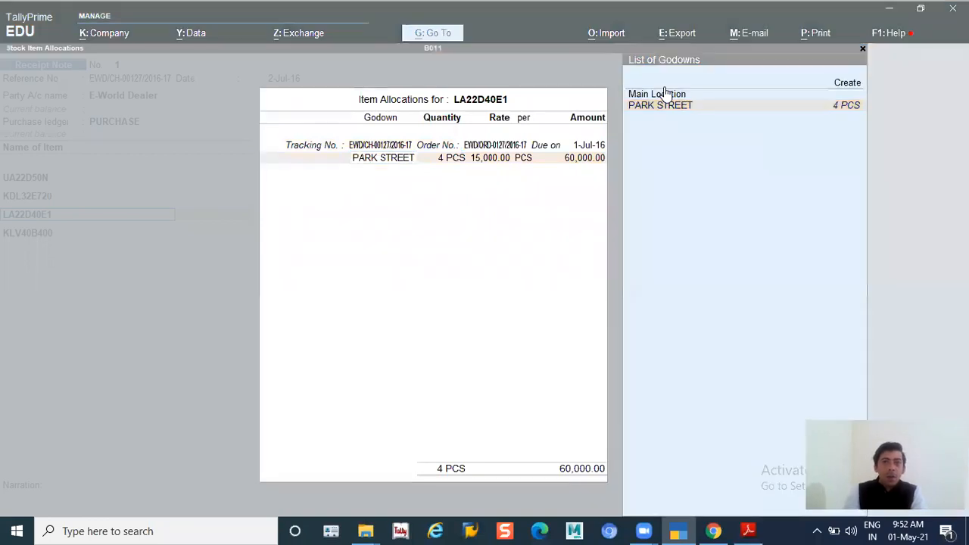
key(Return)
key(Return)
key(Return)
key(Return)
key(Return)
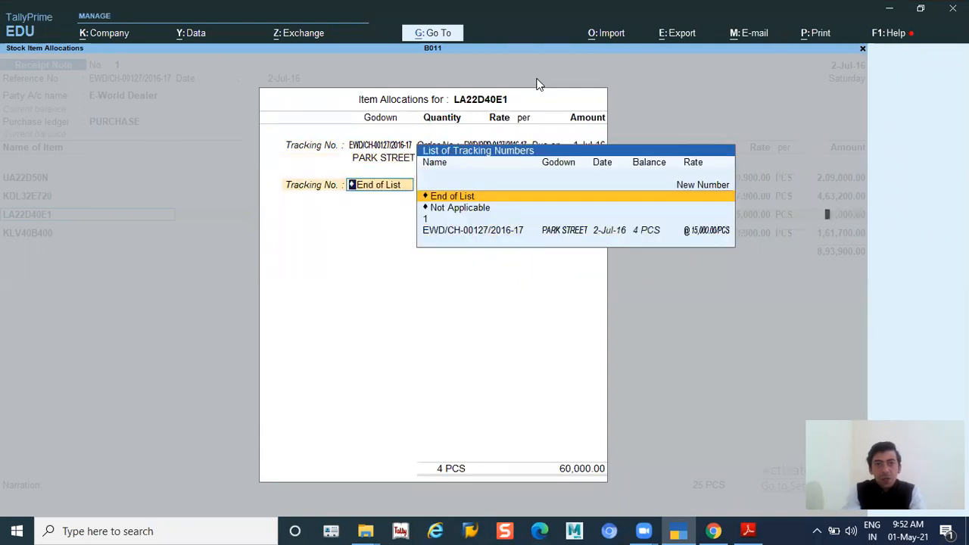
key(Return)
key(Return)
Link the receipt of KLV40B400 to the order entry with godown Any and save the altered receipt note
key(Return)
key(Down)
key(Return)
key(Return)
key(Return)
key(Return)
key(Return)
key(Return)
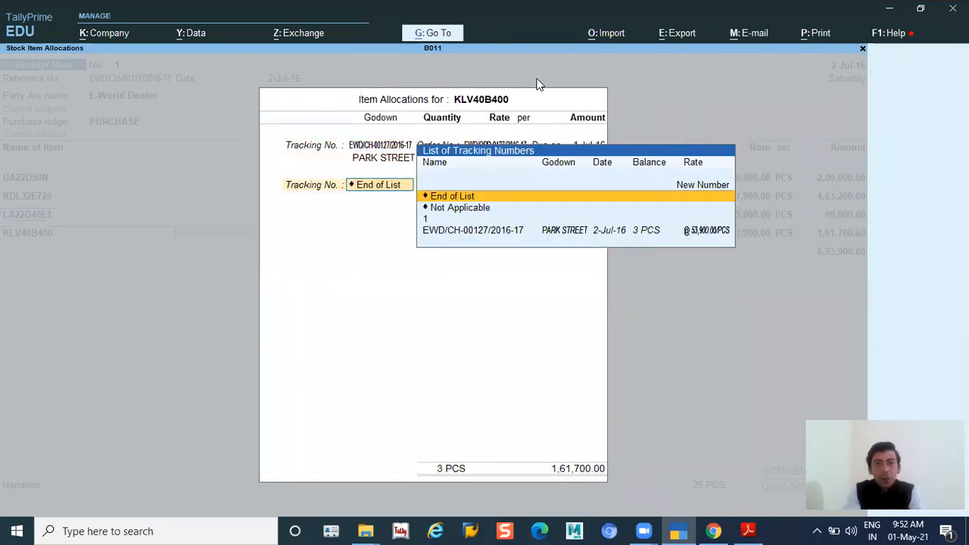
key(Return)
key(Return)
key(Return)
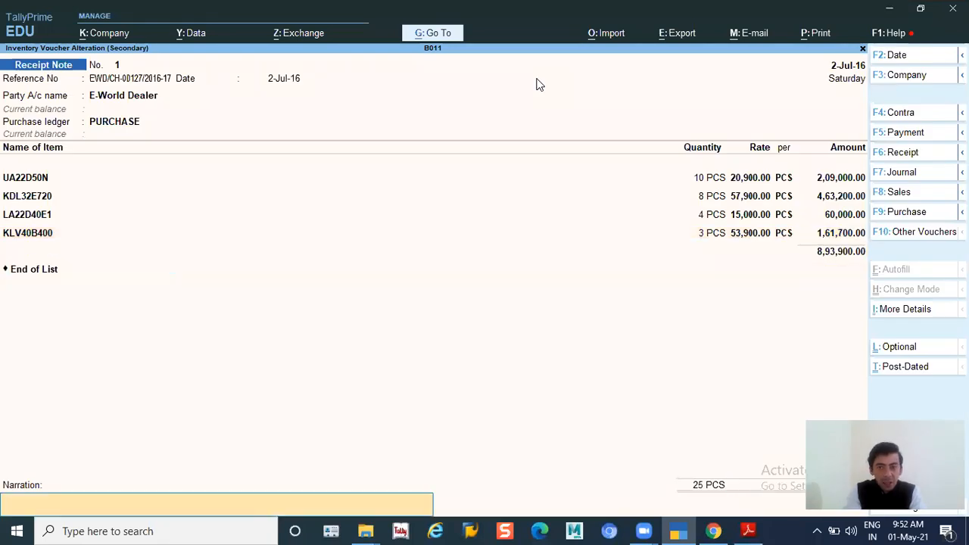
key(Return)
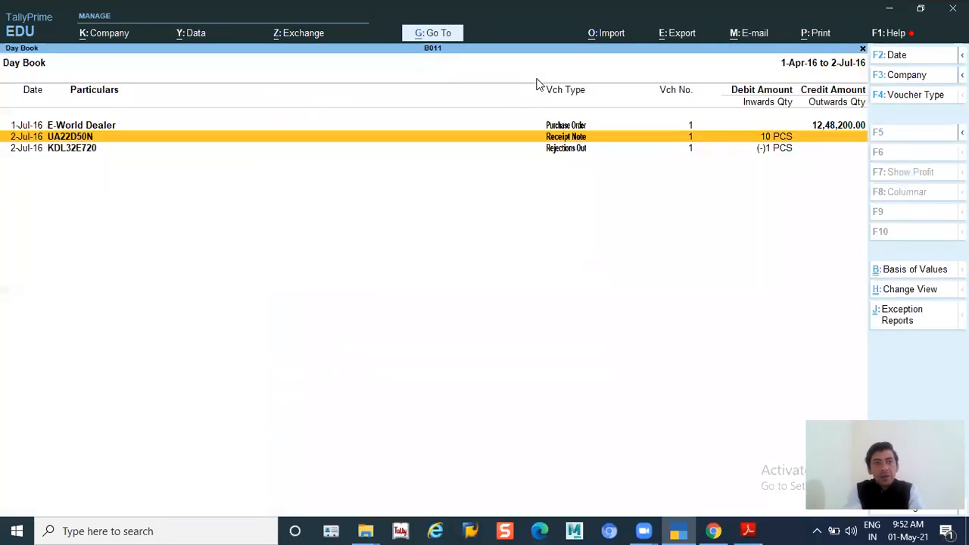
Open the Rejections Out voucher for KDL32E720, accept all its existing values and save it again
key(Return)
key(Return)
key(Return)
key(Return)
key(Return)
key(Return)
key(Return)
key(Return)
key(Return)
key(Return)
key(Return)
key(Return)
key(Return)
key(Return)
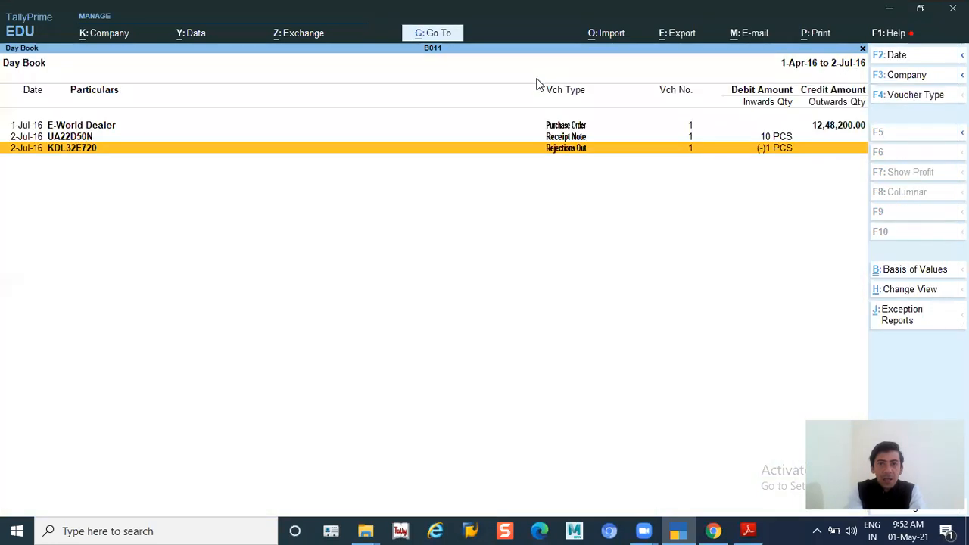
Leave the Day Book and start a new Receipt Note voucher
key(Escape)
key(Up)
key(Up)
key(Down)
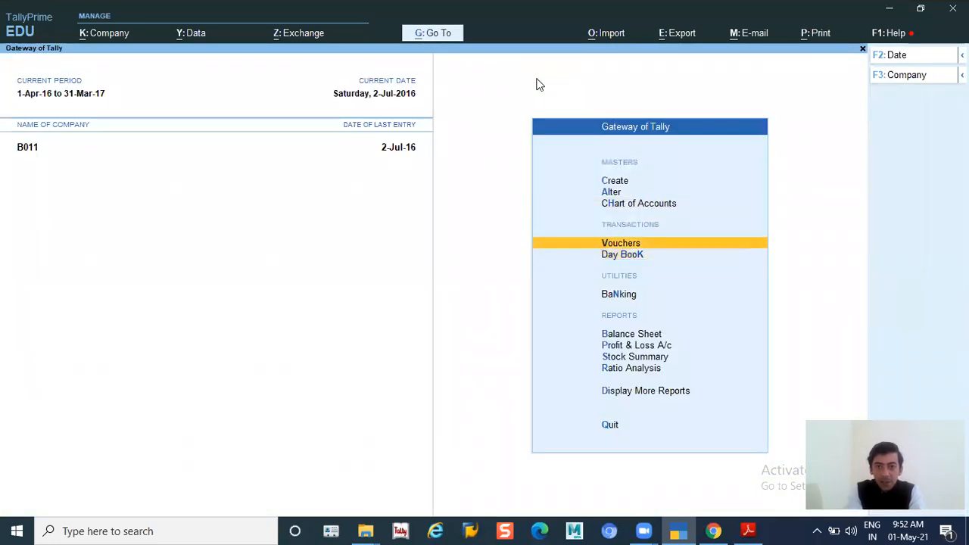
key(Return)
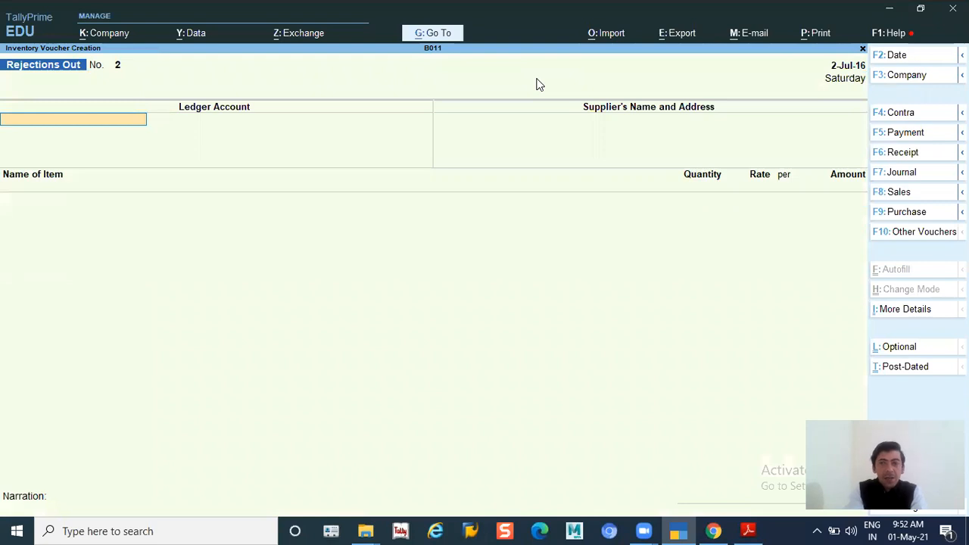
click(905, 234)
key(Up)
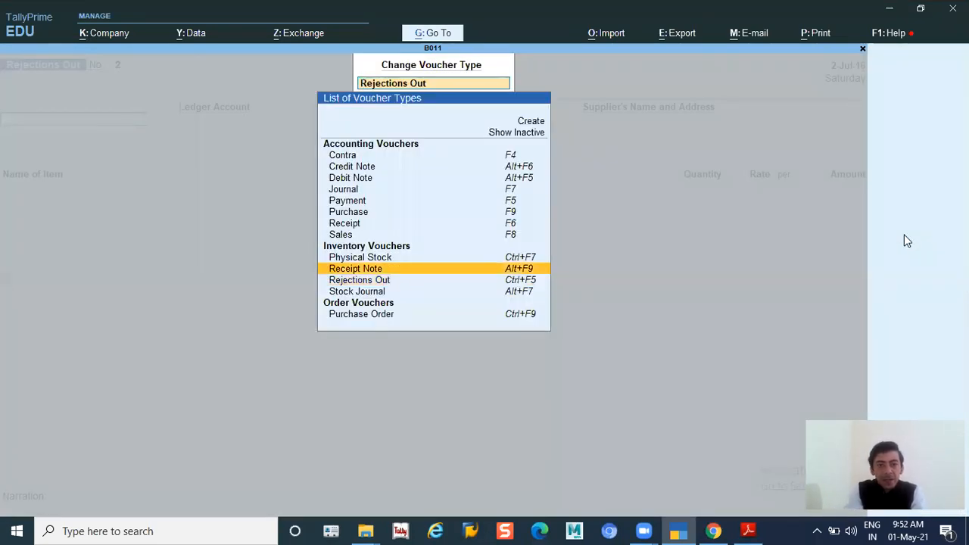
key(Return)
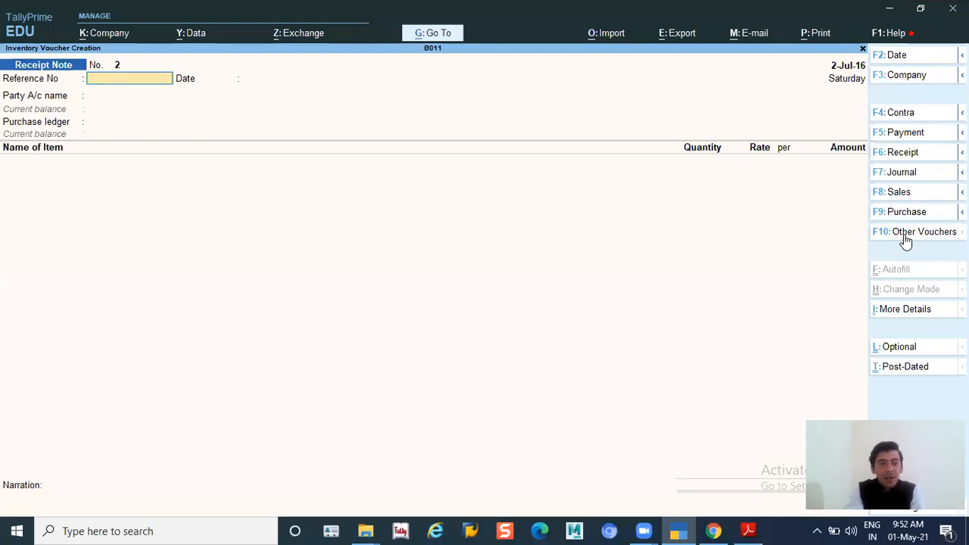
Check the reference in the exercise PDF, then enter reference number EWD/CH-00127/2016-17 and accept the reference date 2-Jul-16
text(EWD/)
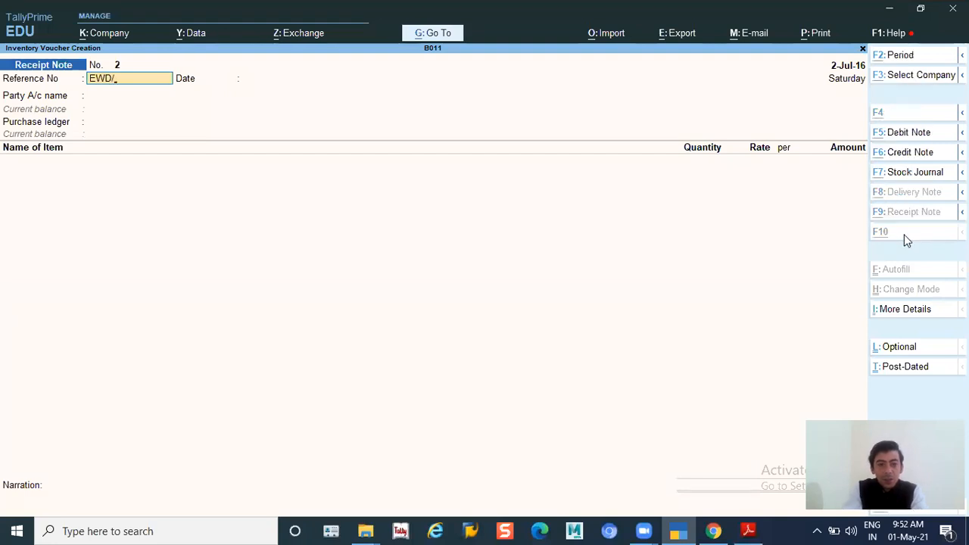
key(alt+Tab)
key(alt+Tab)
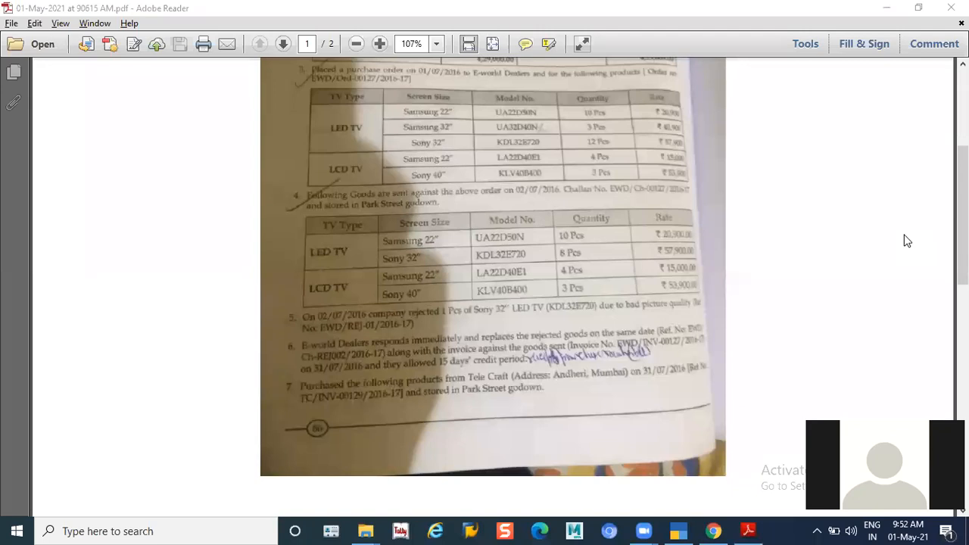
key(alt+Tab)
key(Tab)
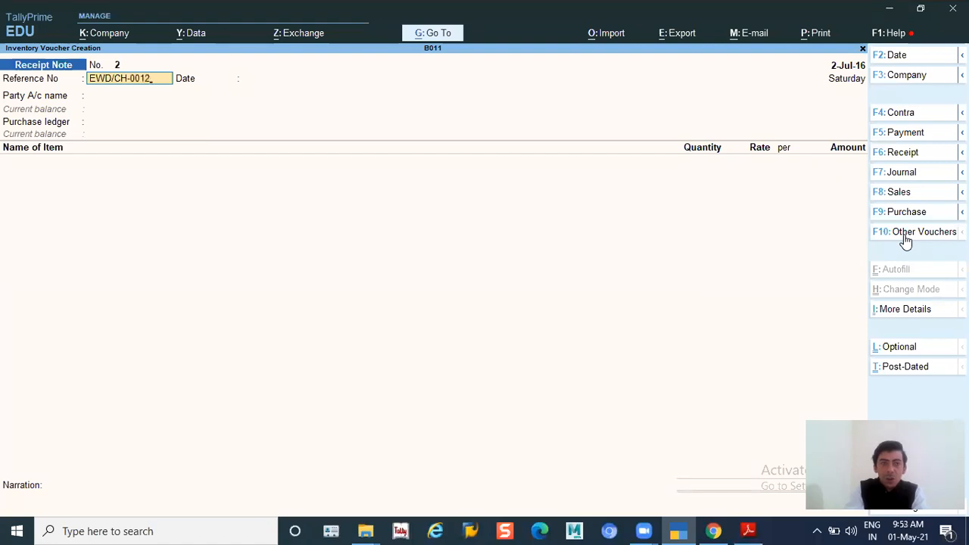
text(16-17)
key(Return)
key(Return)
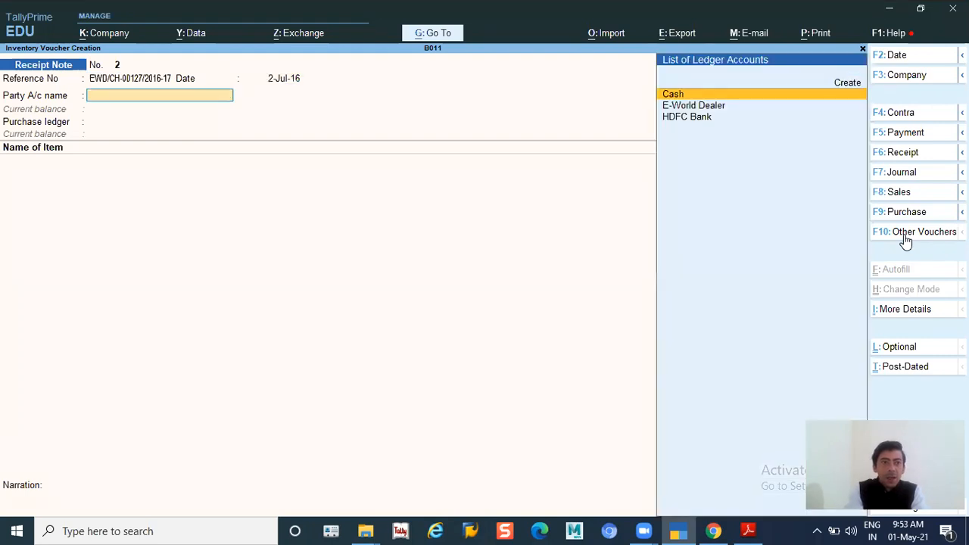
Set E-World Dealer as the receipt note's party, link its order dated 2-Jul-16 and accept the party details
key(Down)
key(Return)
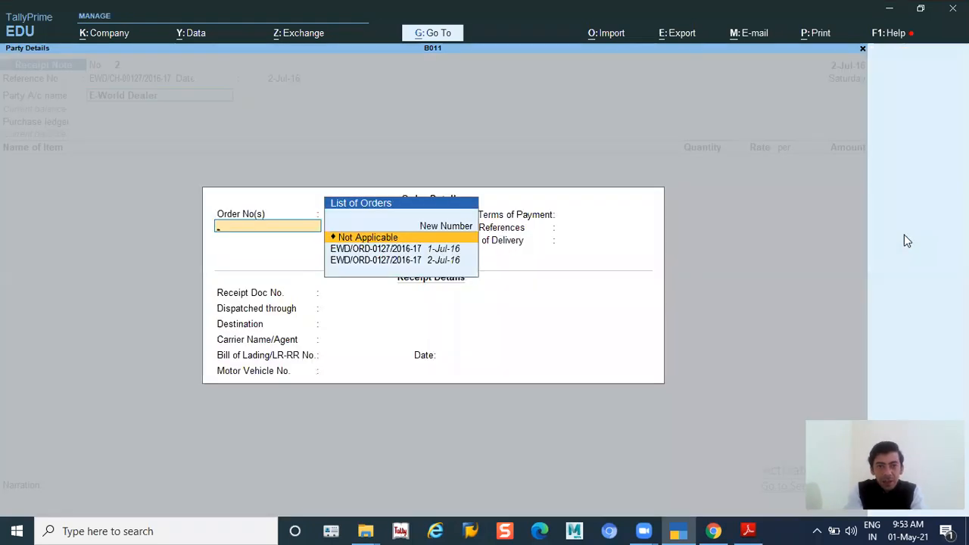
key(Down)
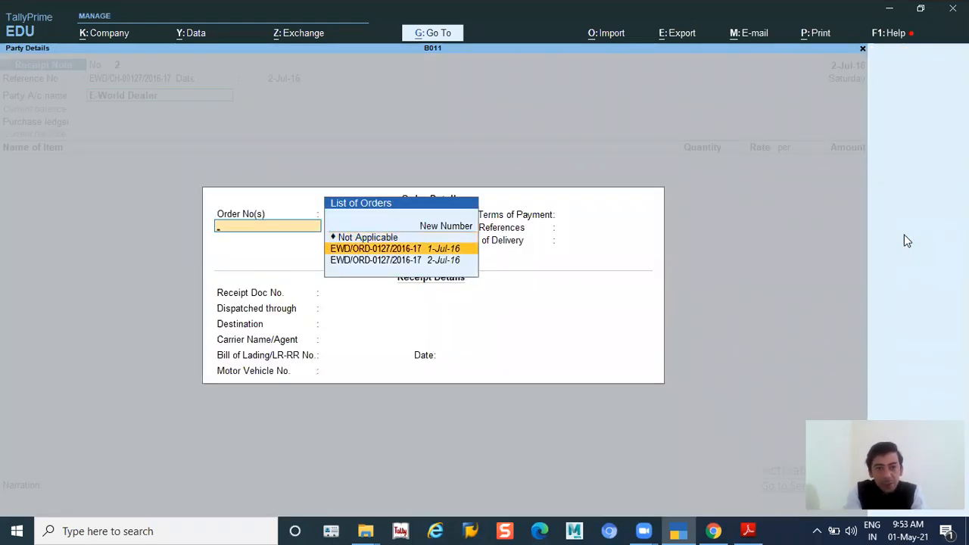
key(Return)
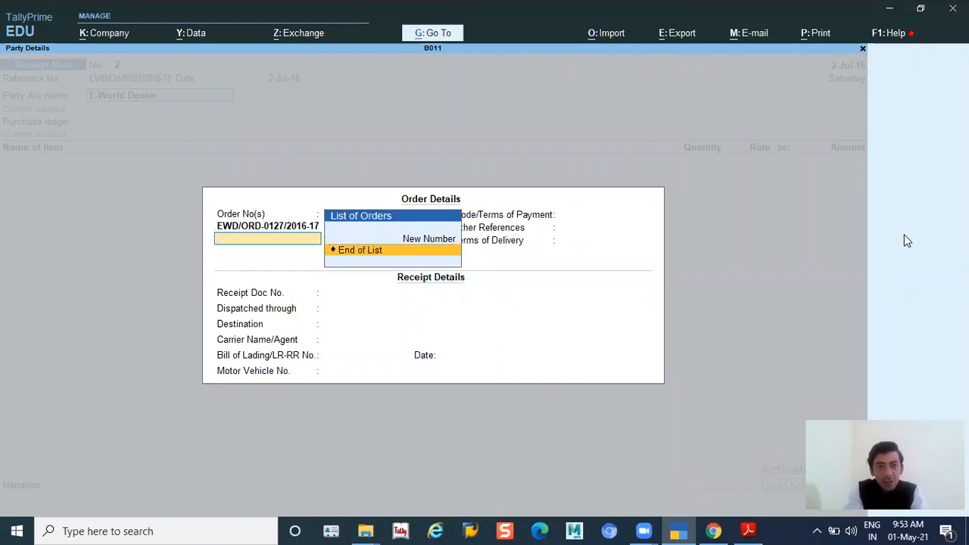
key(BackSpace)
key(Down)
key(Down)
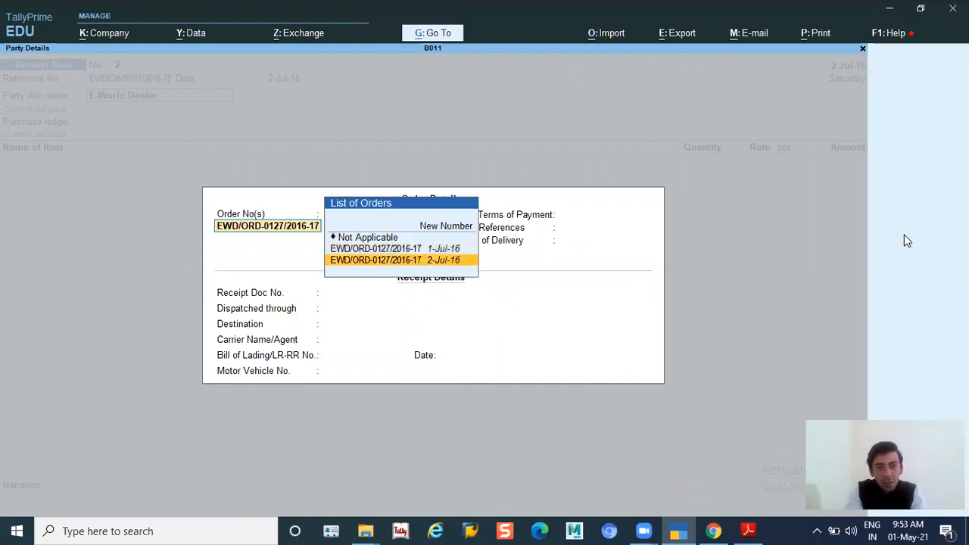
key(Return)
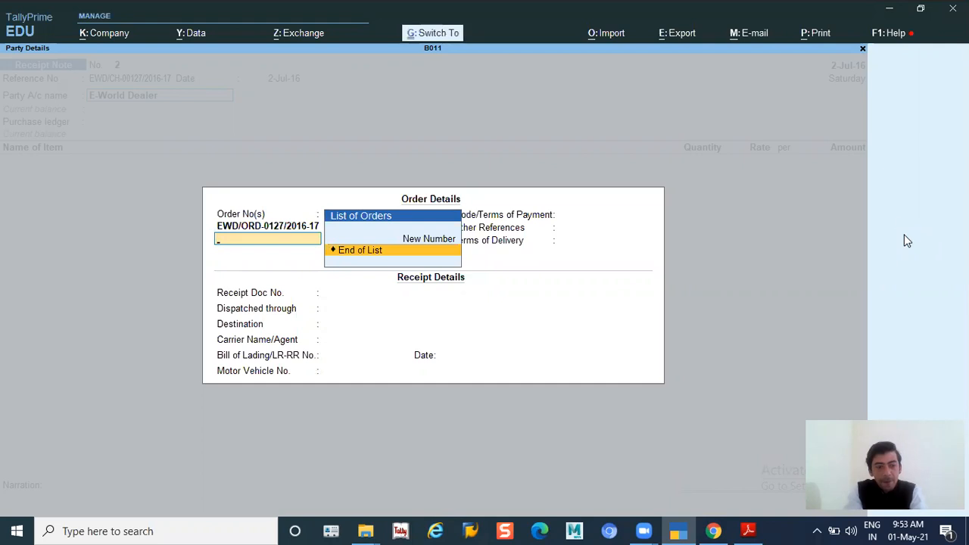
key(ctrl+a)
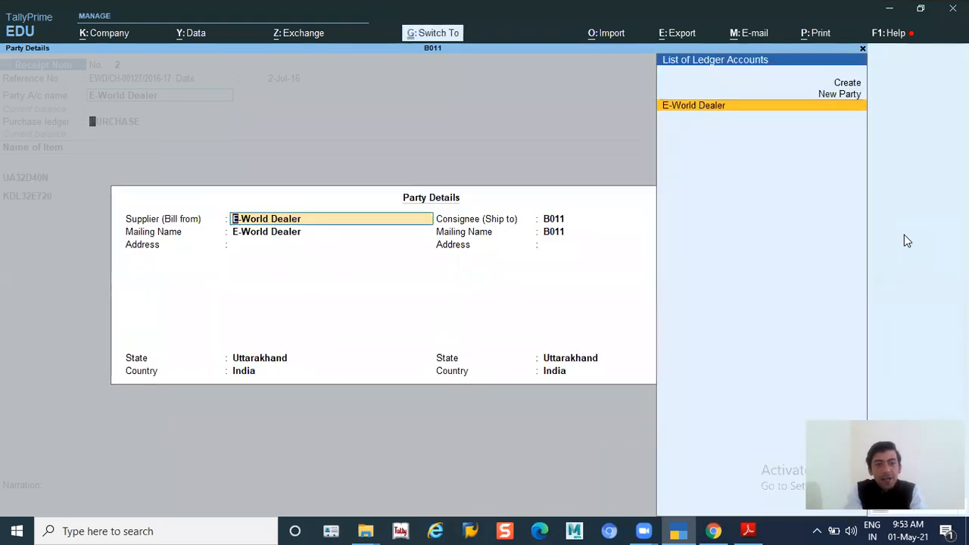
key(ctrl+a)
key(Return)
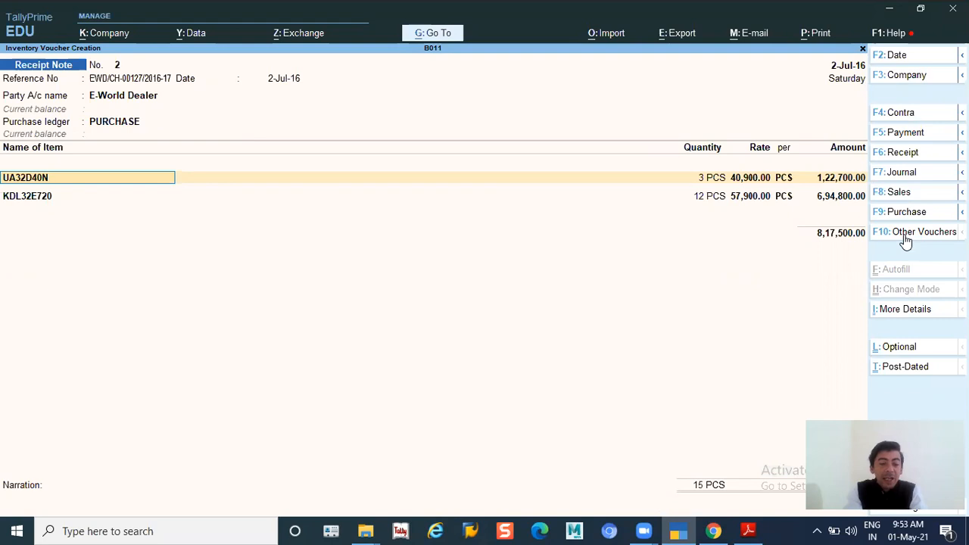
Compare the receipt note's item lines with the ordered, delivered and rejected TV quantities in the exercise PDF
key(alt+Tab)
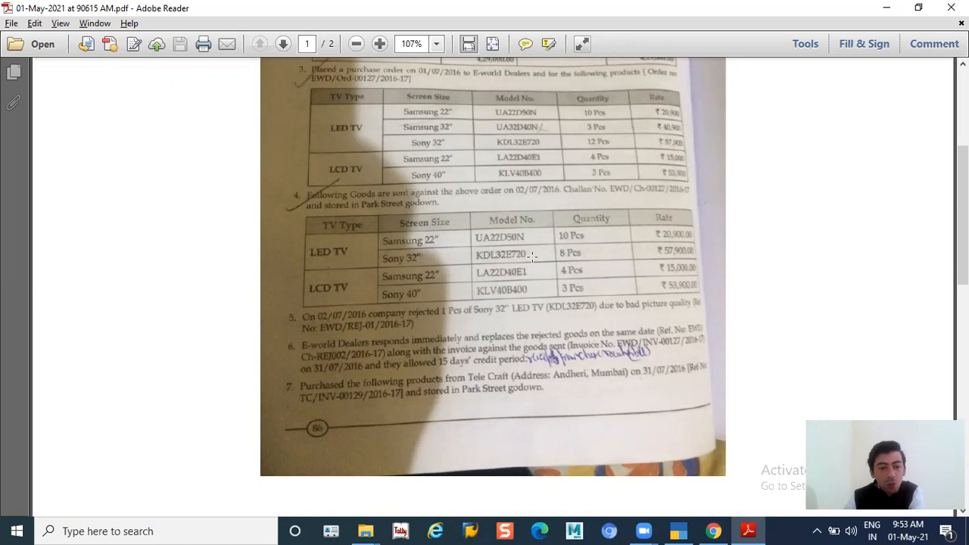
key(alt+Tab)
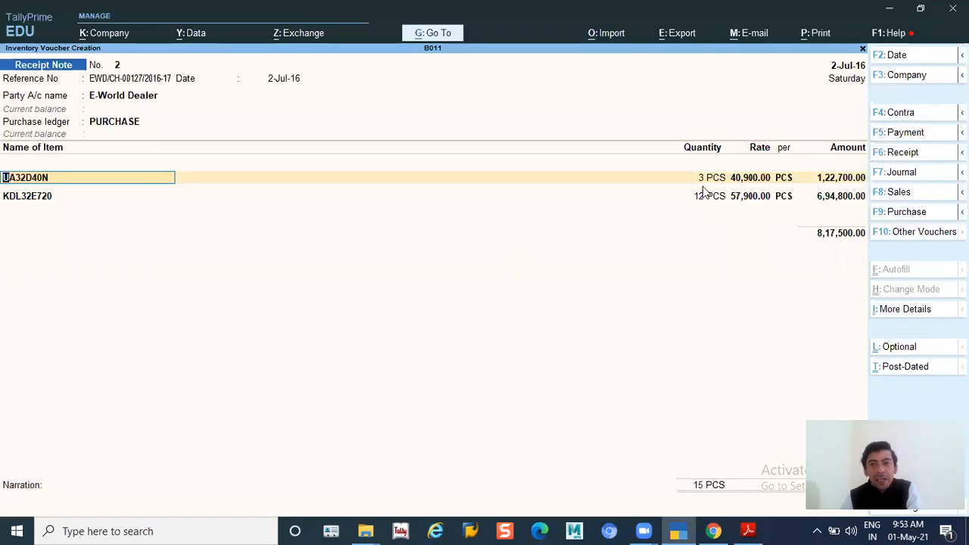
key(alt)
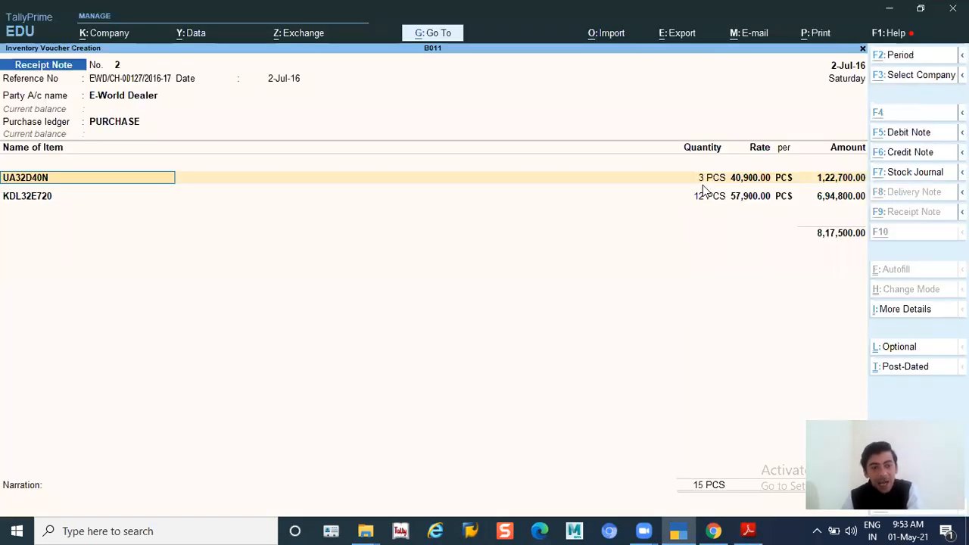
key(alt+Tab)
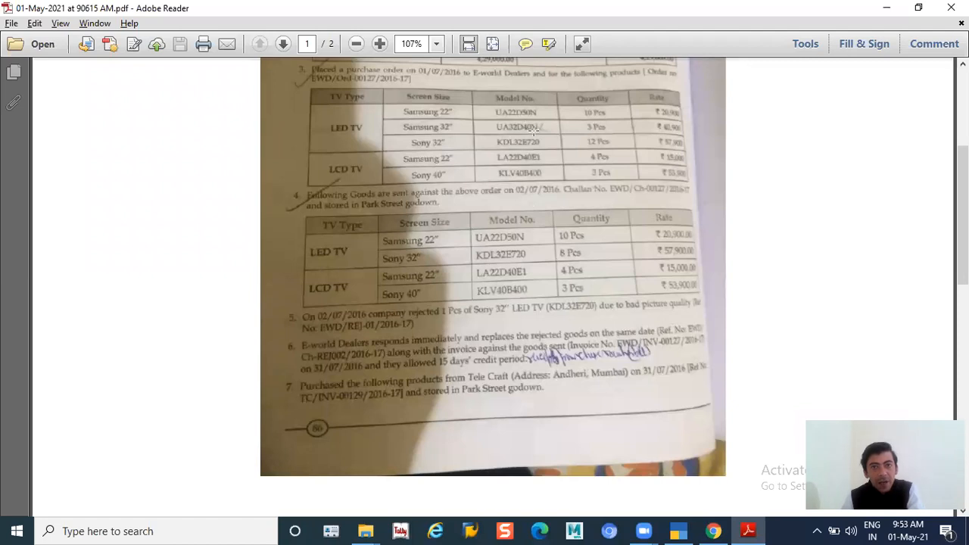
key(alt+Tab)
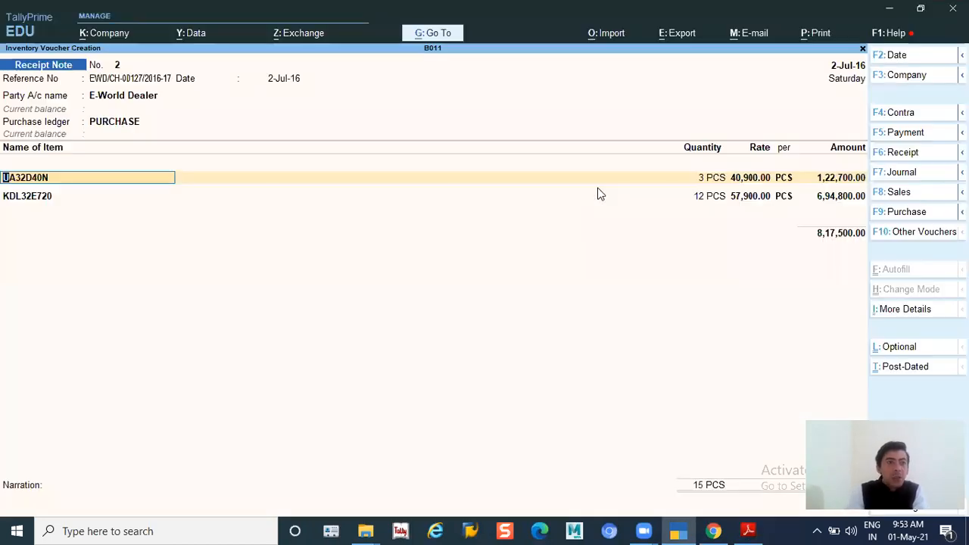
key(alt+Tab)
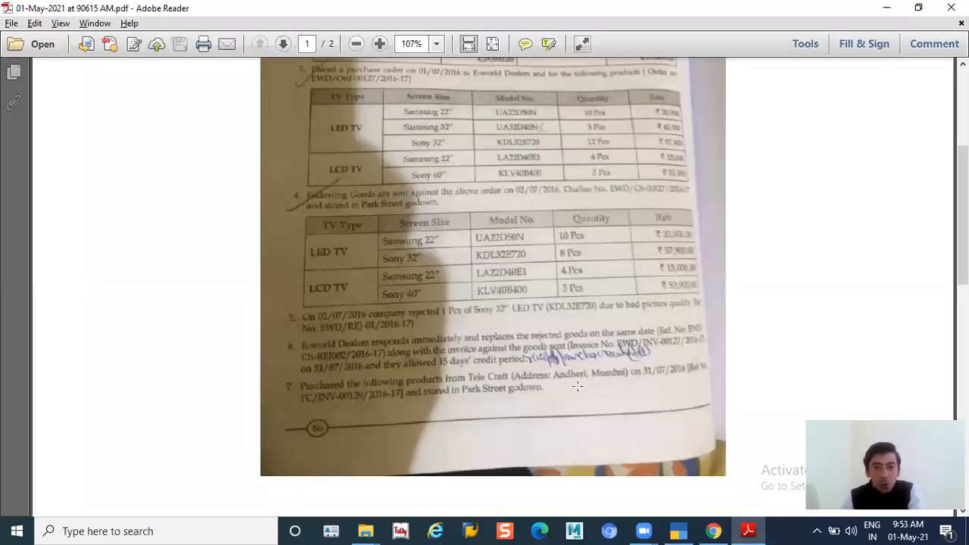
key(alt+Tab)
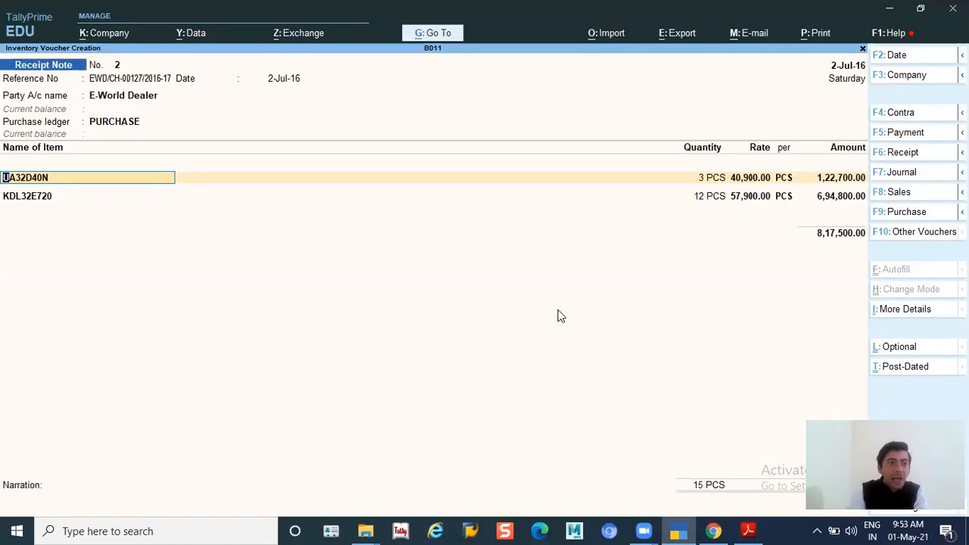
Remove UA32D40N from the receipt note's item list
key(BackSpace)
key(Up)
key(Down)
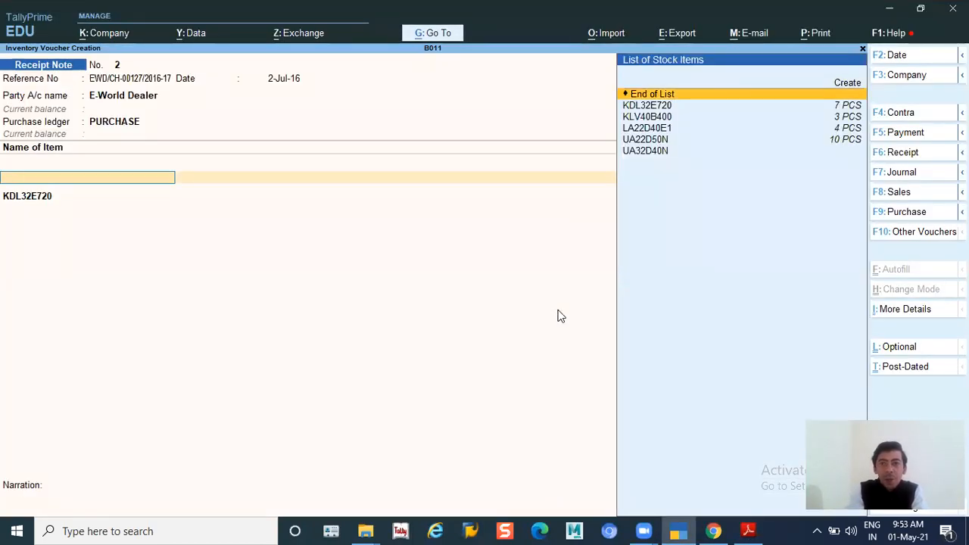
key(Return)
Set the KDL32E720 allocation to 1 PCS at 57,900.00 in PARK STREET, keeping tracking number EWD/CH-00127/2016-17 and the order link
key(Return)
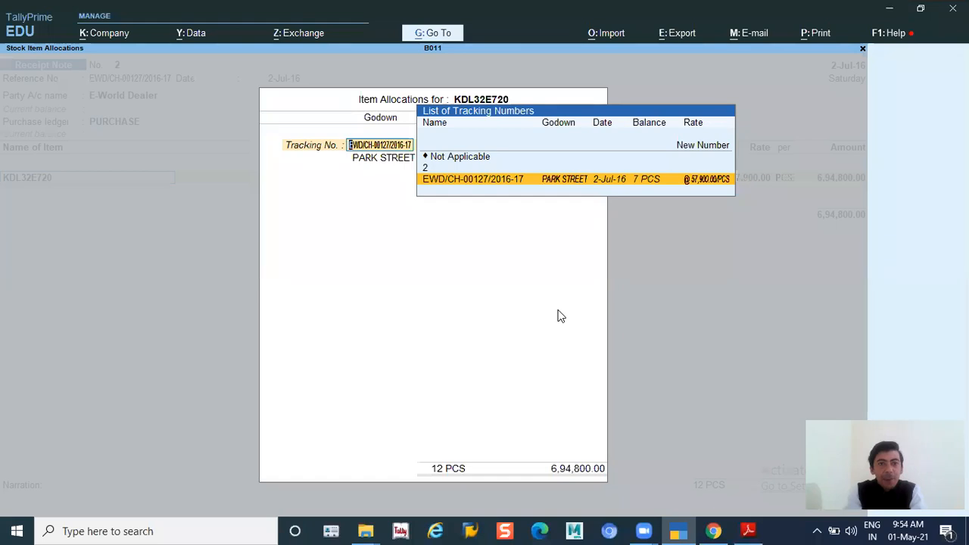
key(Return)
key(Return)
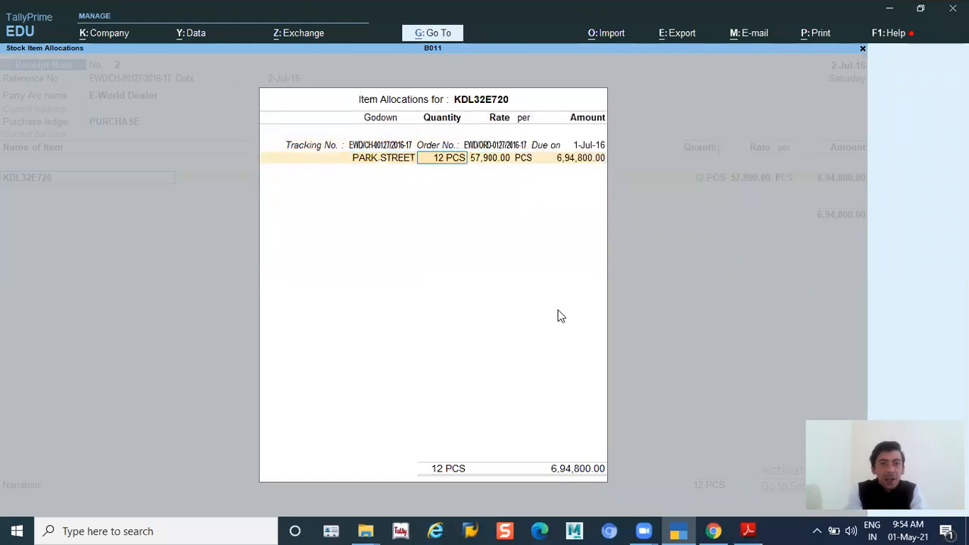
key(alt+Tab)
key(alt+Tab)
text(1)
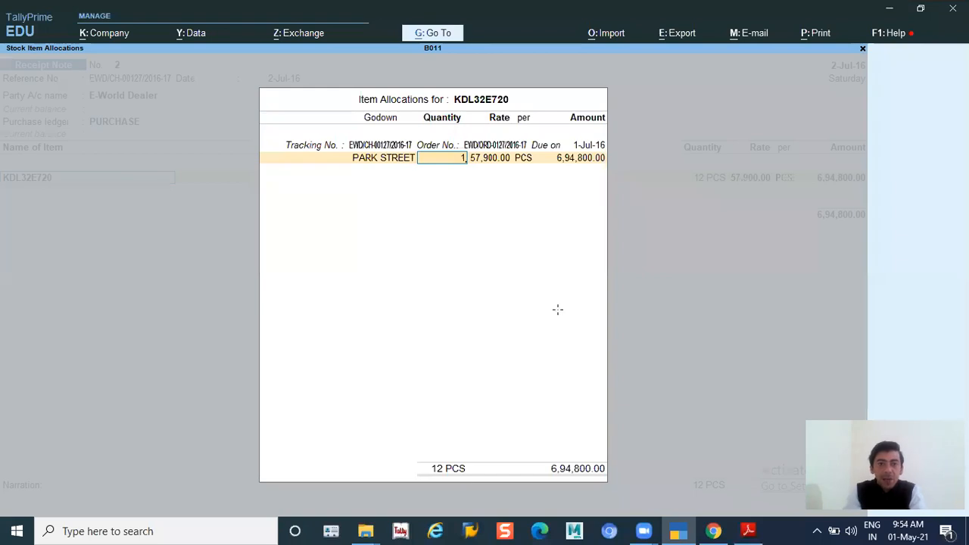
key(alt+Tab)
key(alt+Tab)
key(Return)
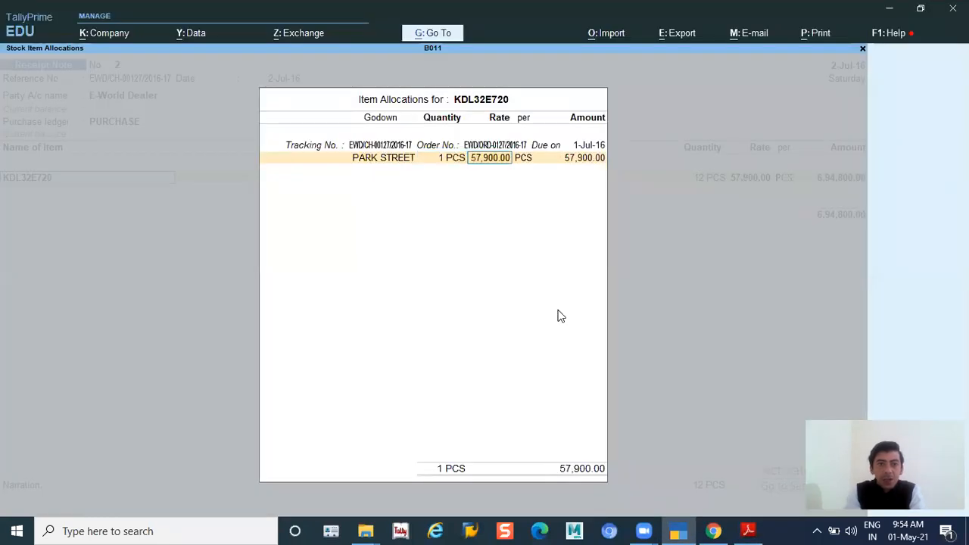
key(Return)
key(Return)
key(Return)
key(Return)
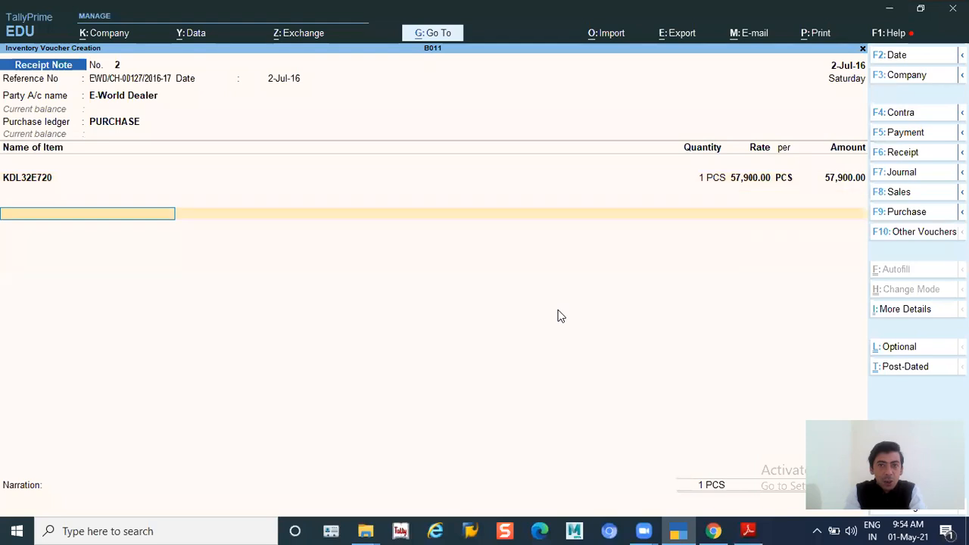
End the item list and save the receipt note
key(Return)
key(Return)
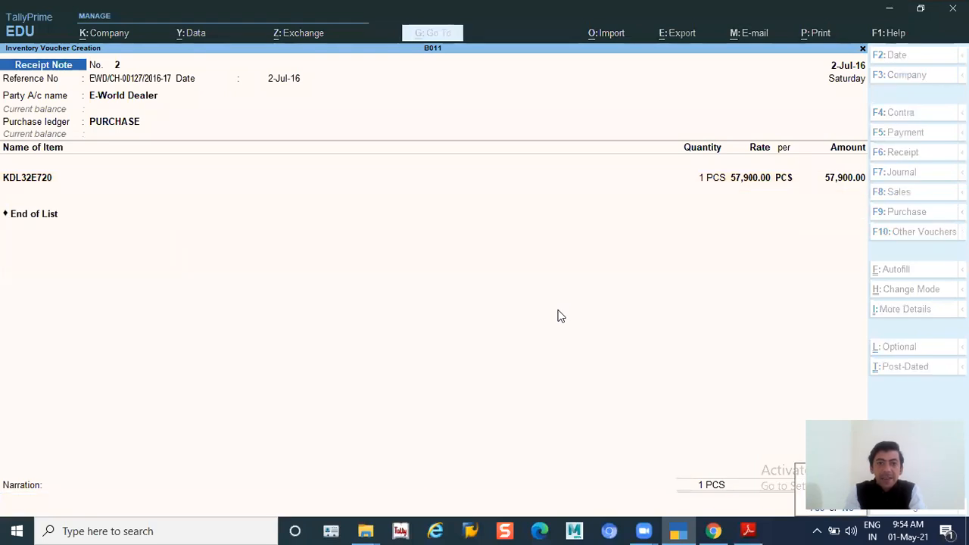
key(Return)
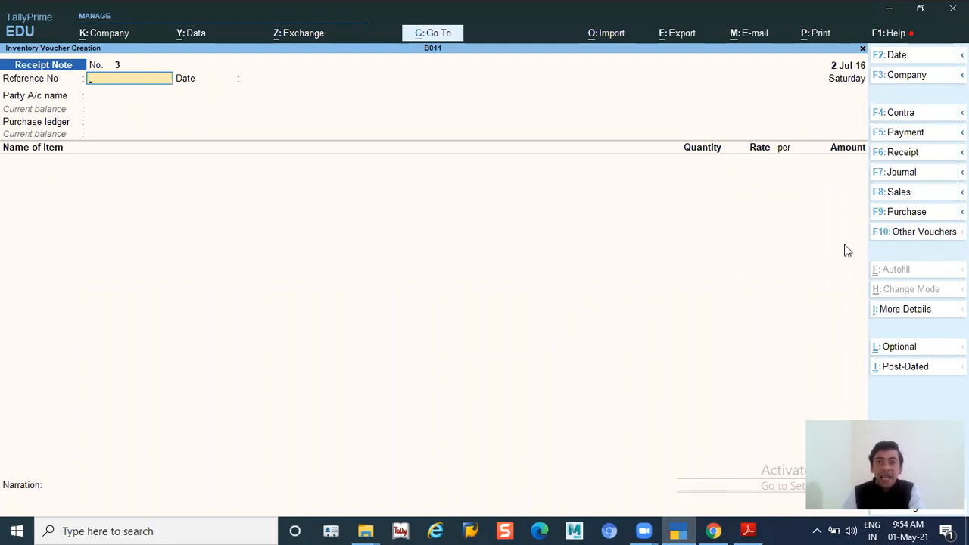
Start a Purchase voucher, enter supplier invoice number INV-00127/2016-17 based on the exercise PDF and accept the invoice date 2-Jul-16
click(901, 218)
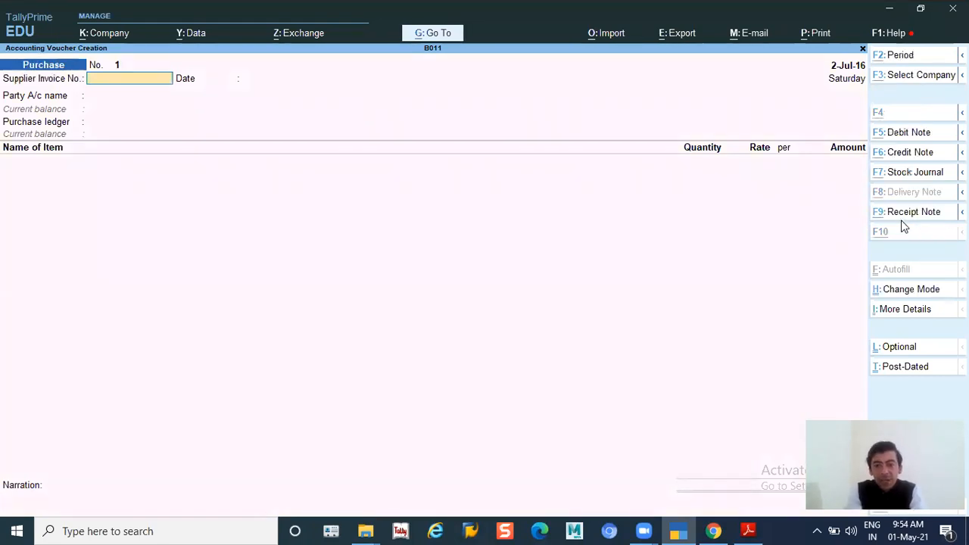
key(alt+Tab)
key(alt+Tab)
text(INV)
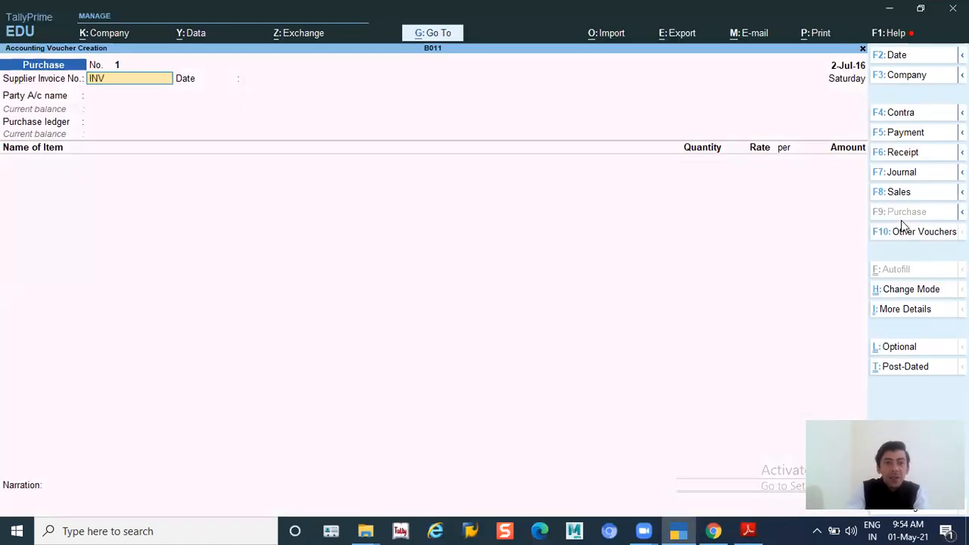
key(alt+Tab)
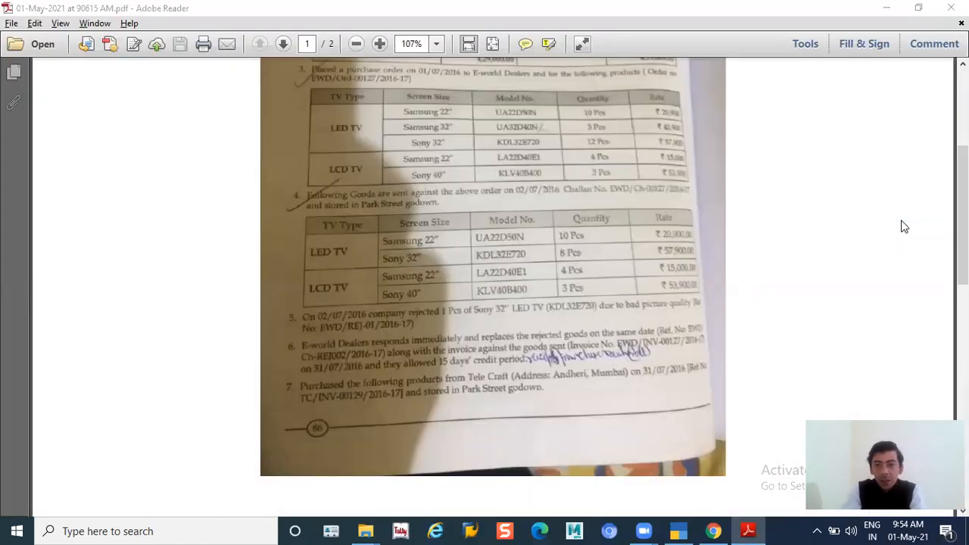
key(alt+Tab)
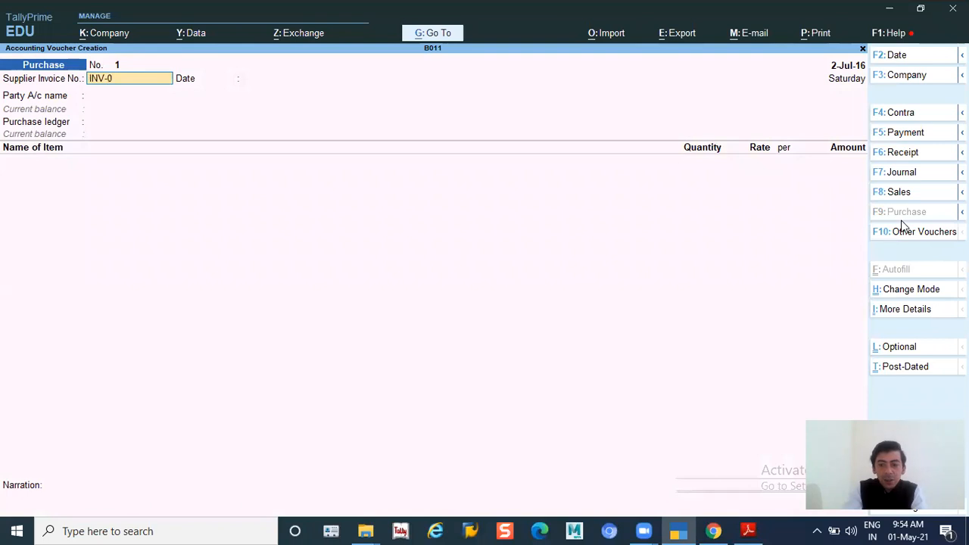
text(-00127)
key(alt+Tab)
key(alt+Tab)
text(/2016-17)
key(Return)
key(Return)
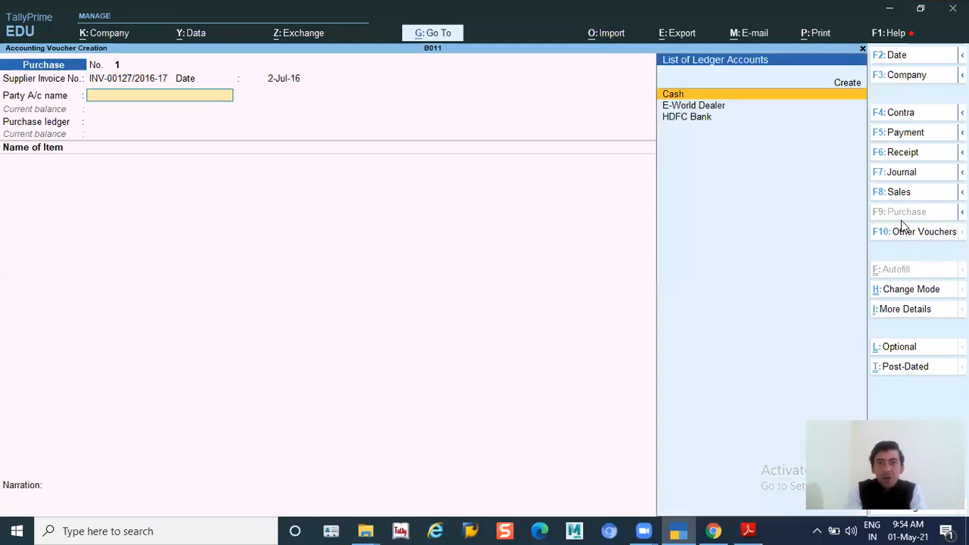
Set E-World Dealer as the purchase party, link receipt note EWD/CH-00127/2016-17 and accept the party details
key(Down)
key(Return)
key(Down)
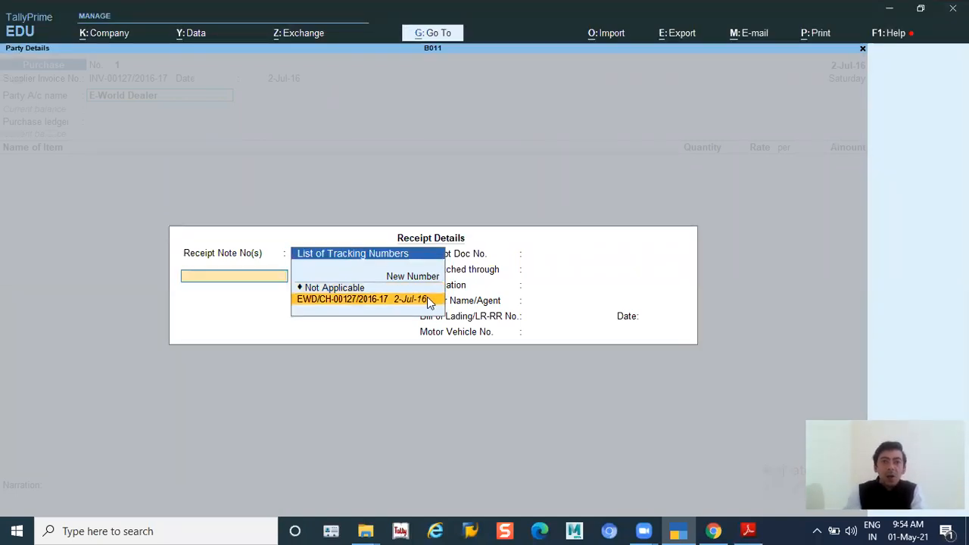
key(ctrl+a)
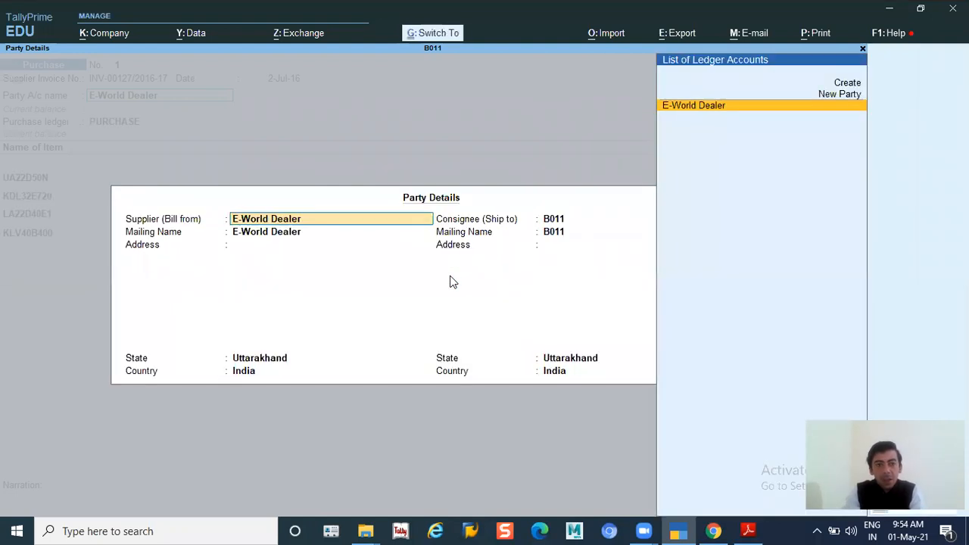
key(ctrl+a)
key(Return)
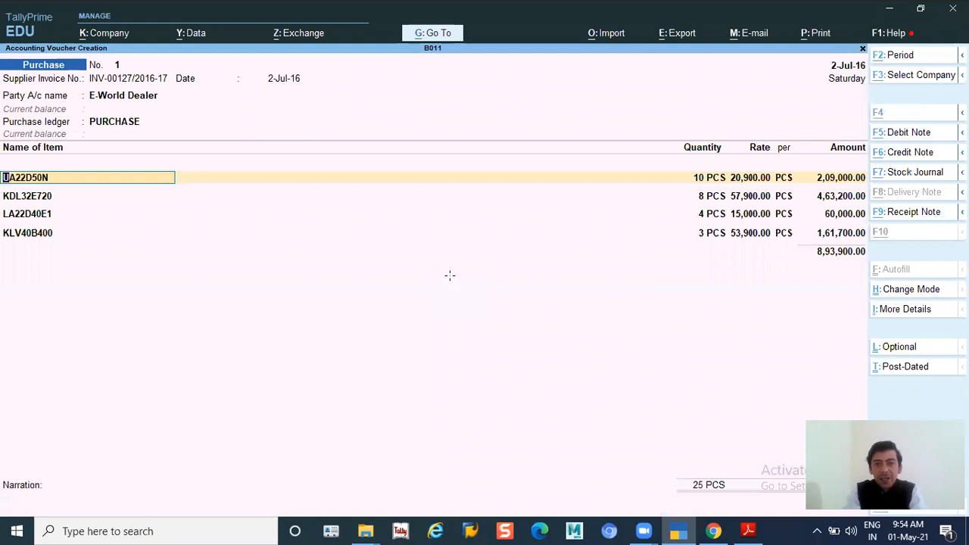
Accept the prefilled allocations, quantities and rates for UA22D50N, KDL32E720 and LA22D40E1 in the purchase voucher
key(alt+Tab)
key(alt+Tab)
key(Return)
key(Return)
key(Return)
key(Return)
key(Return)
key(Return)
key(Return)
key(Return)
key(Return)
key(Return)
key(Return)
key(Return)
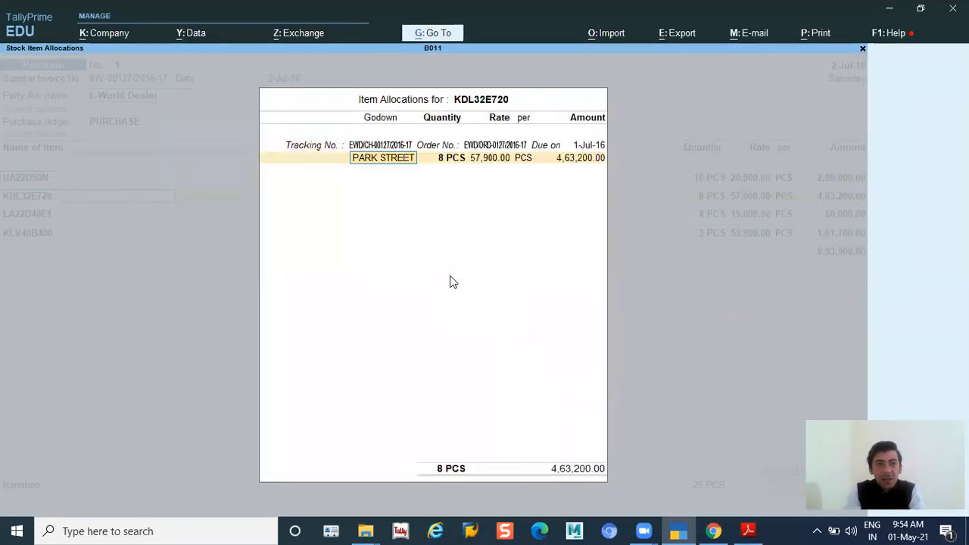
key(Return)
key(Return)
key(Return)
key(Return)
key(Return)
key(Return)
key(Return)
key(Return)
key(Return)
key(Return)
key(Return)
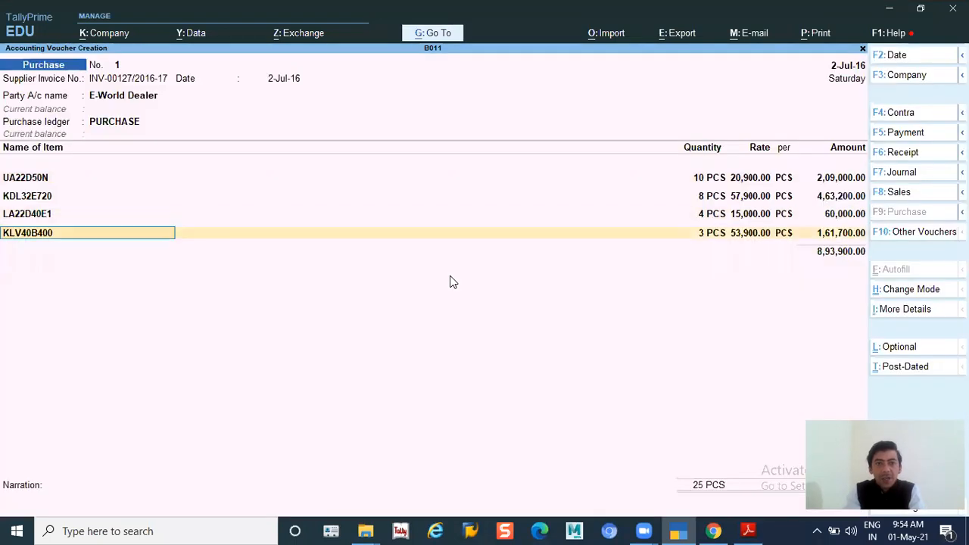
Accept the KLV40B400 allocation of 3 PCS at 53,900.00 from PARK STREET under tracking number EWD/CH-00127/2016-17
key(Return)
key(Return)
key(Return)
key(Return)
key(Return)
key(Return)
key(Return)
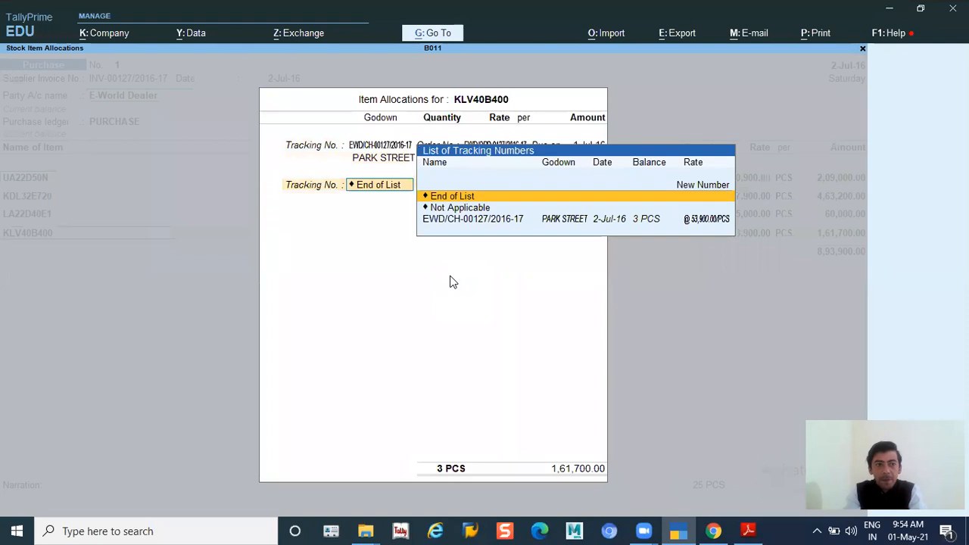
key(Return)
End the item list and give E-World Dealer's new bill reference INV-00127/2016-17 a credit period of 15 days, based on the exercise PDF
key(Return)
key(Return)
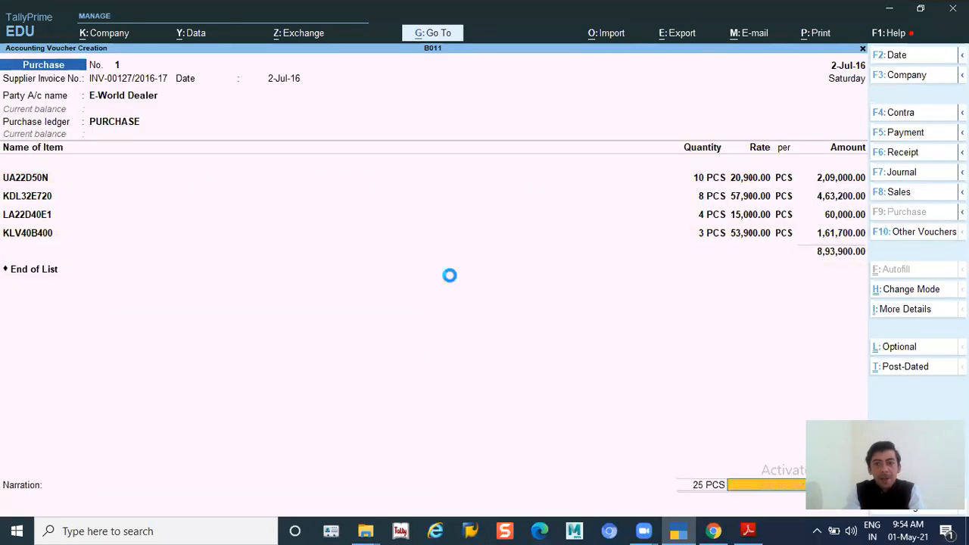
key(Return)
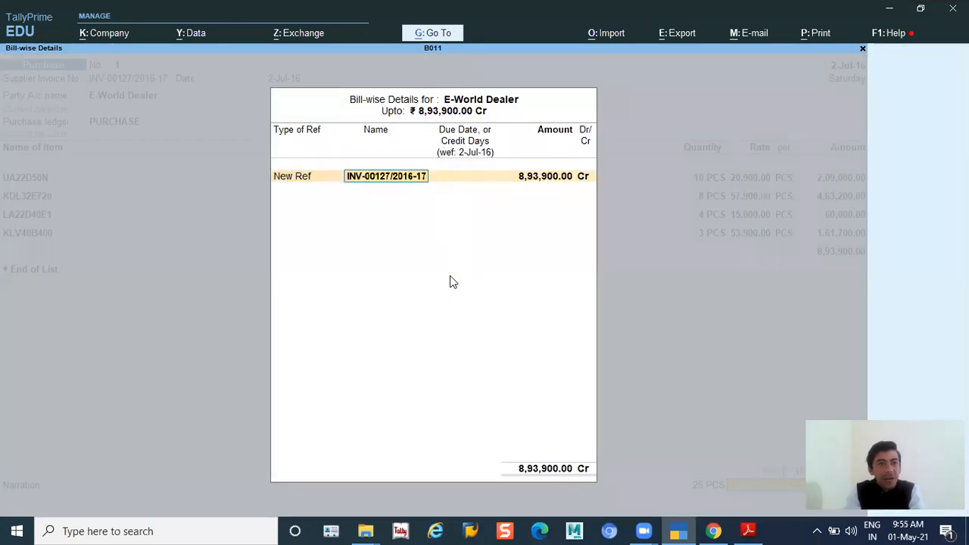
key(Return)
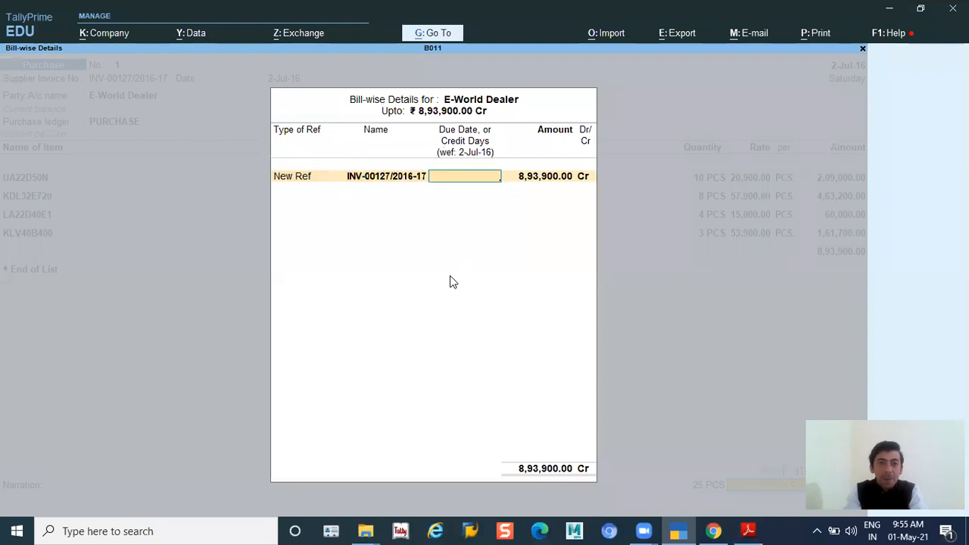
key(alt+Tab)
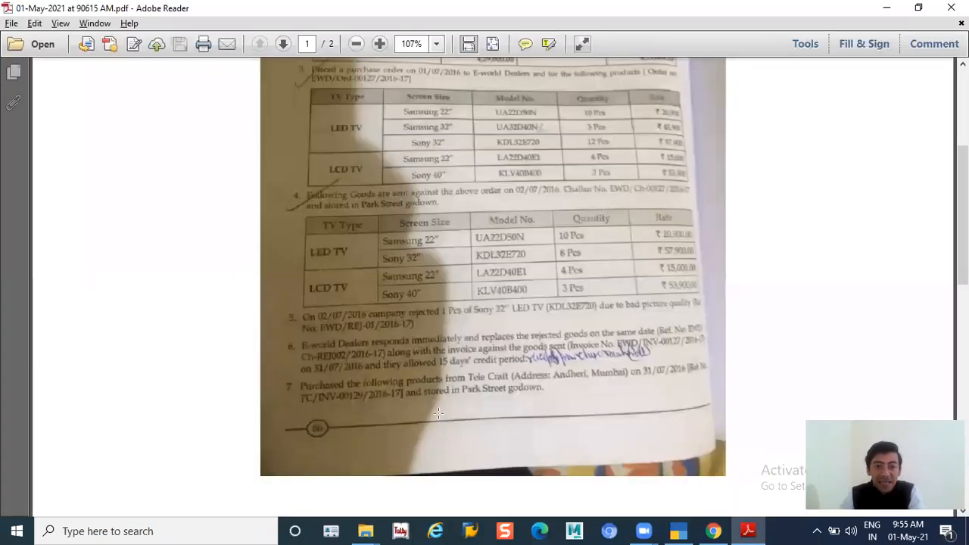
key(alt+Tab)
text(15)
key(Return)
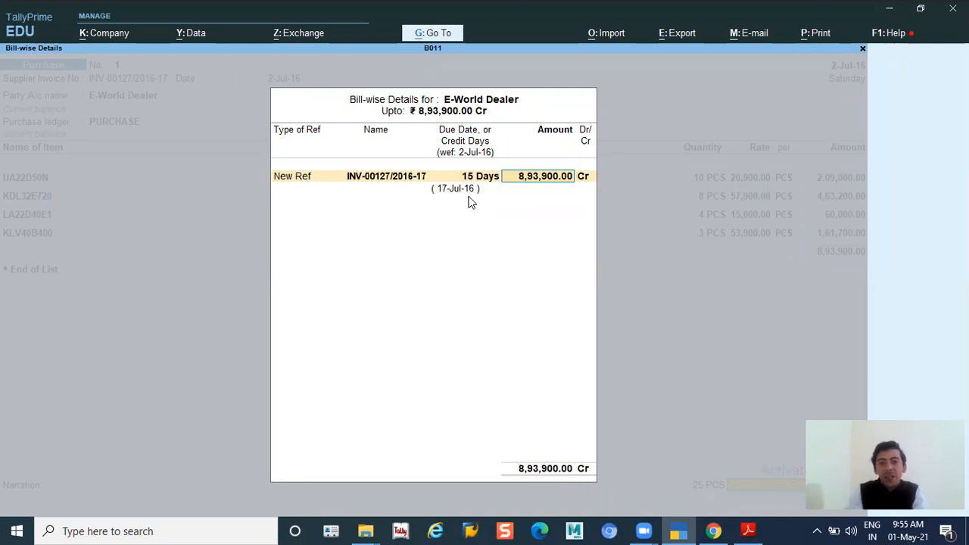
Accept the bill-wise amount of 8,93,900.00 Cr, leave the narration blank and save the E-World Dealer purchase voucher
key(Return)
key(Return)
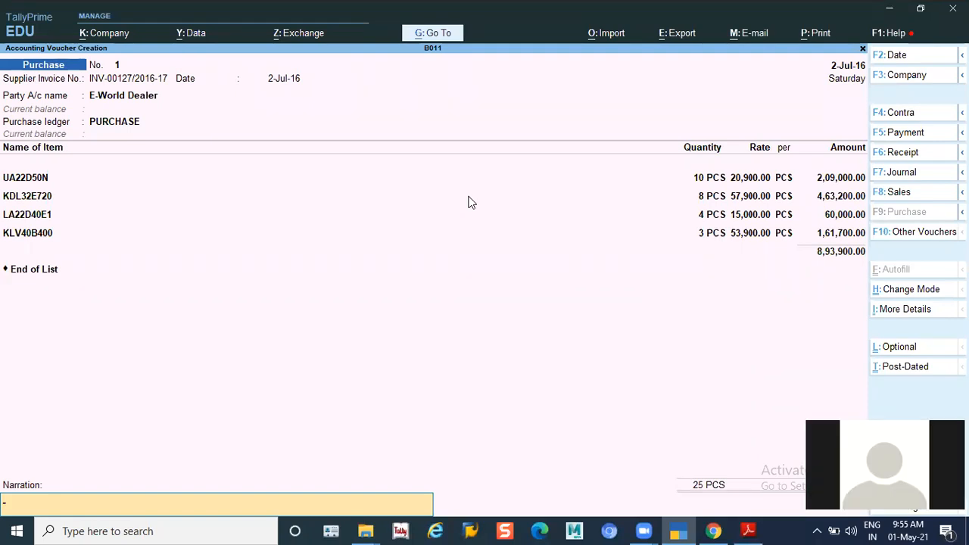
key(Return)
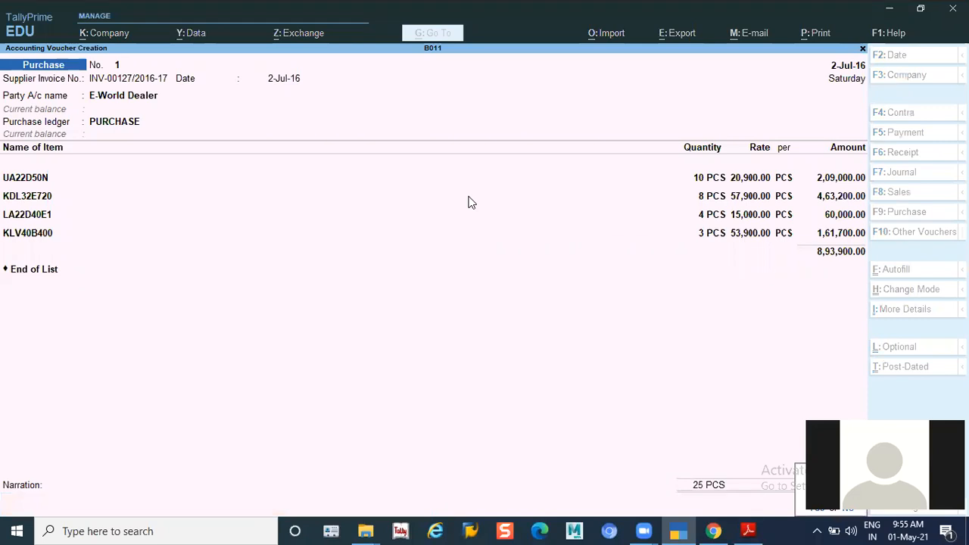
key(Return)
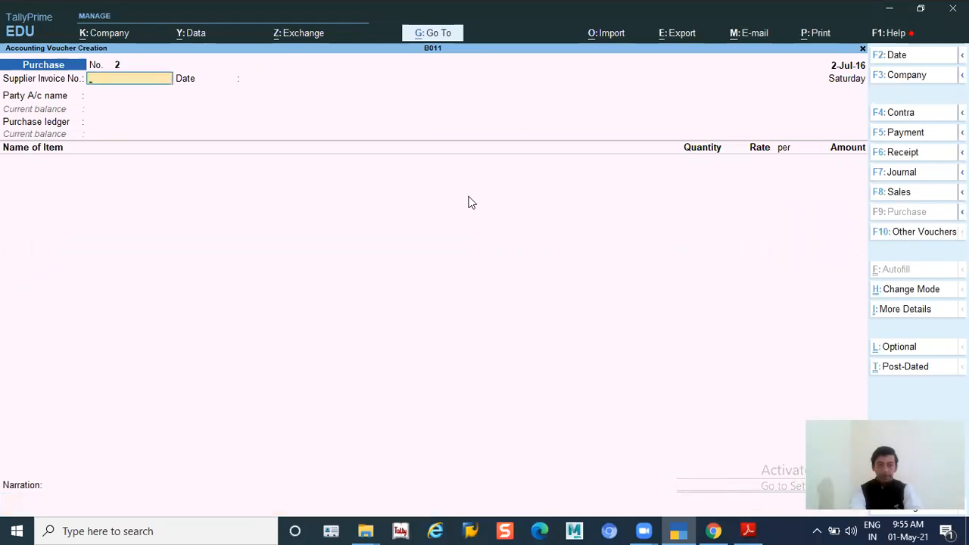
Check the Tele Craft purchase in the exercise PDF and set the new purchase voucher's date to 31-Jul-16
key(alt+Tab)
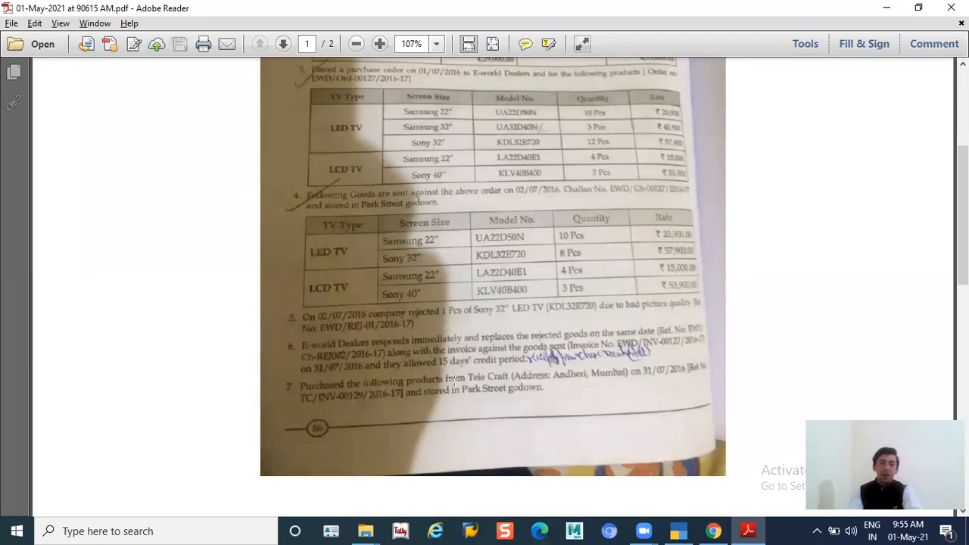
scroll(453, 381, down, 5)
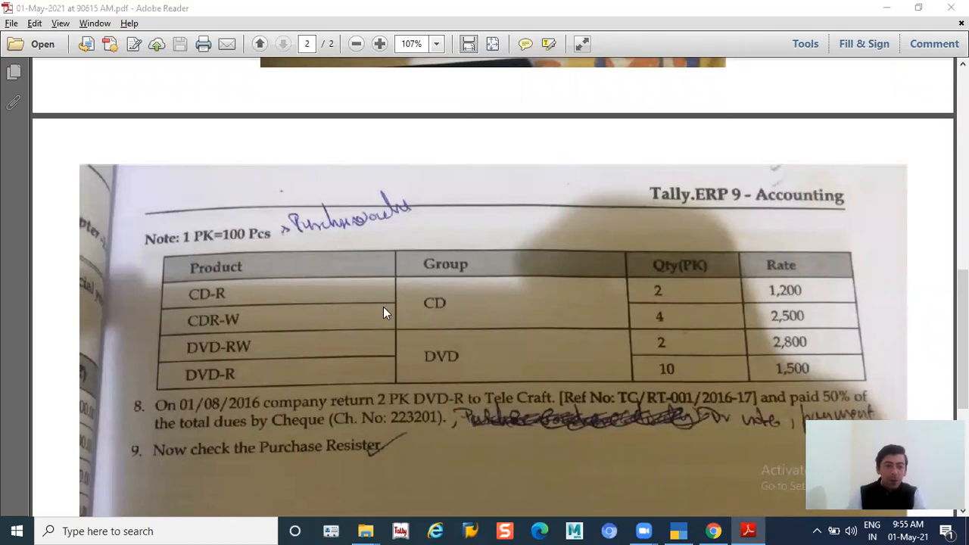
key(alt+Tab)
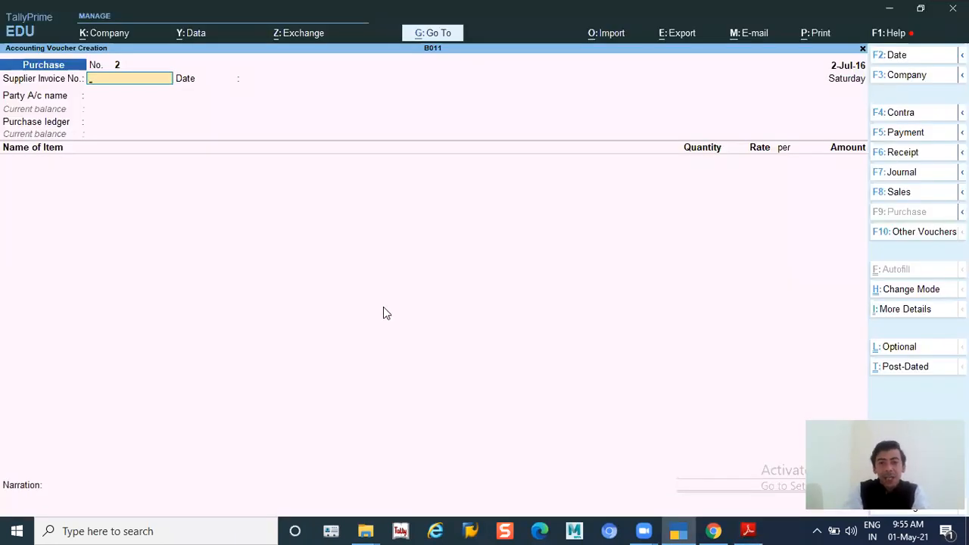
key(alt+Tab)
scroll(385, 307, up, 5)
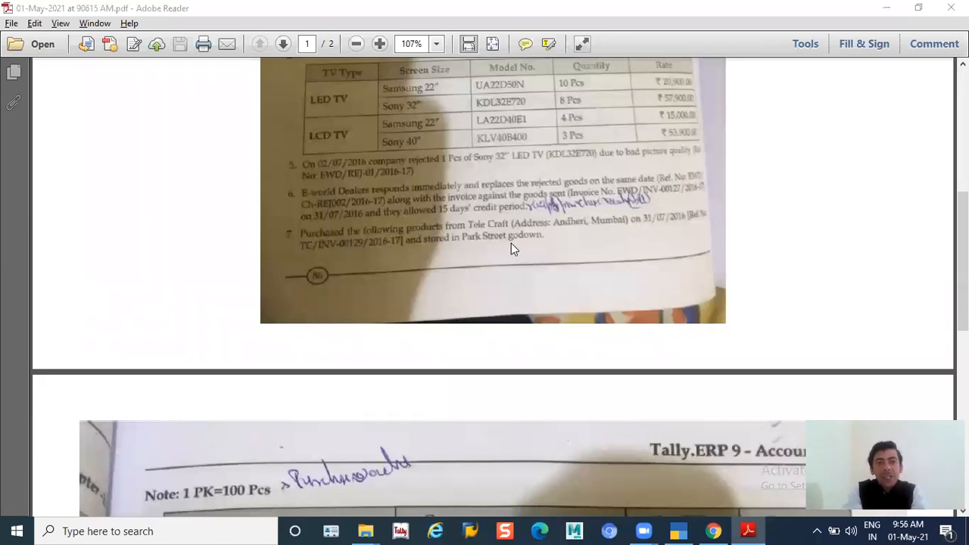
key(alt+Tab)
key(alt+Tab)
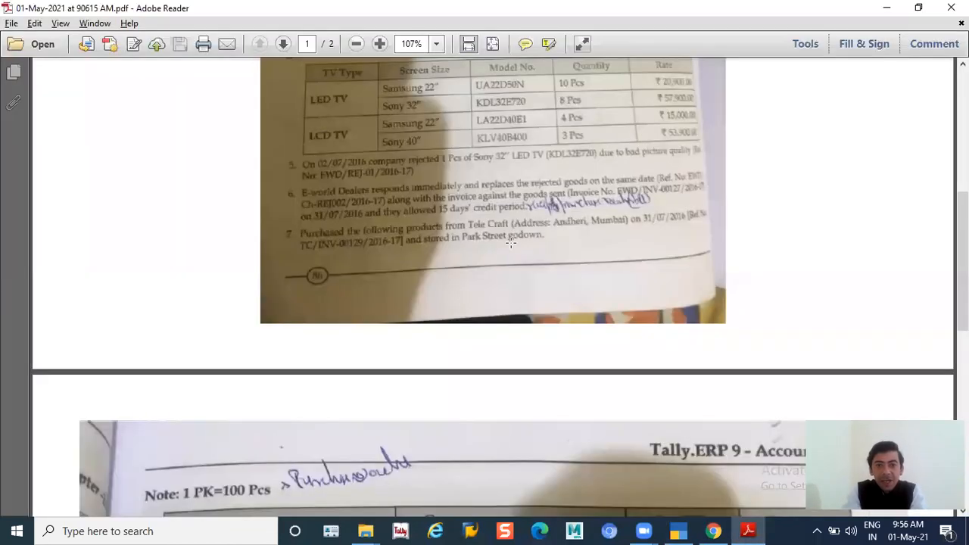
key(alt+Tab)
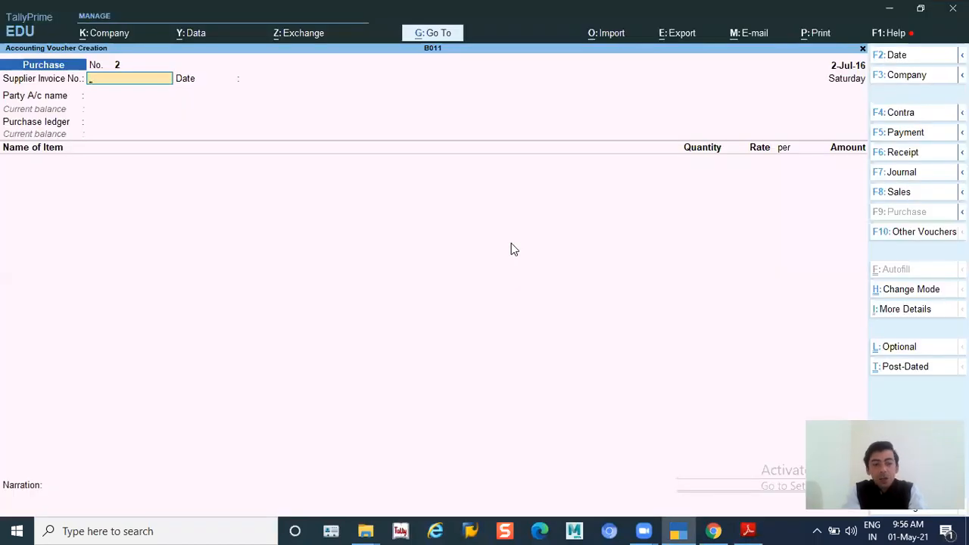
key(F2)
text(31-7)
key(Return)
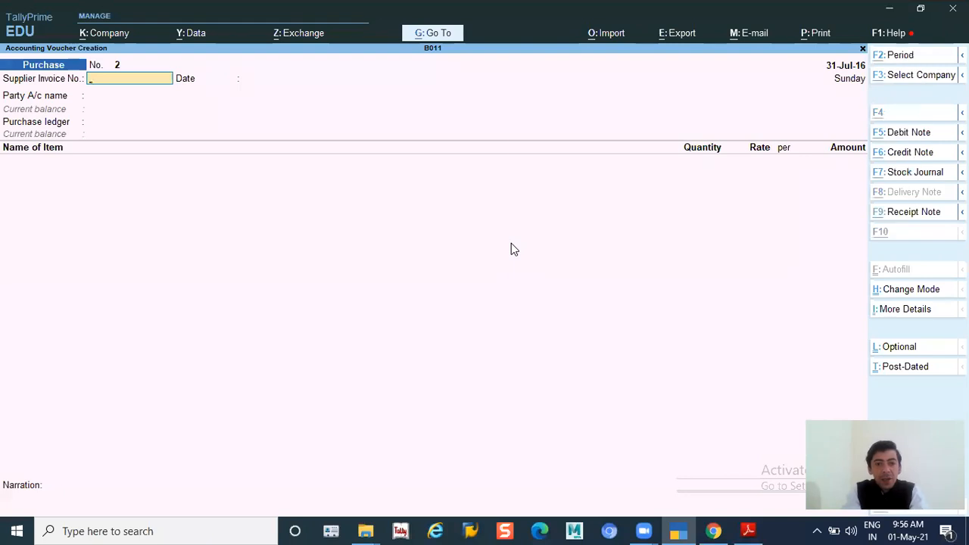
Enter supplier invoice number TC/INV-00129/2016-17 from the exercise PDF and accept the invoice date 31-Jul-16
key(alt+Tab)
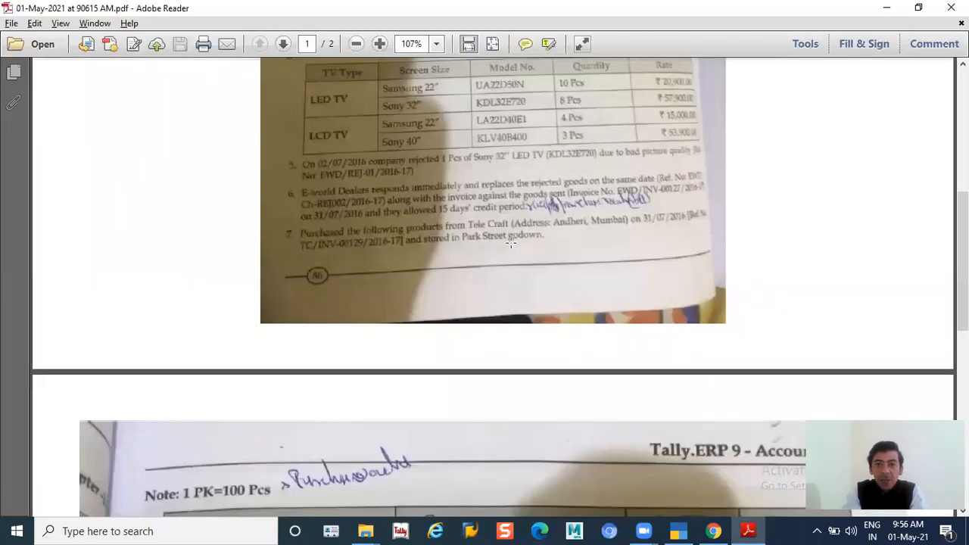
key(alt+Tab)
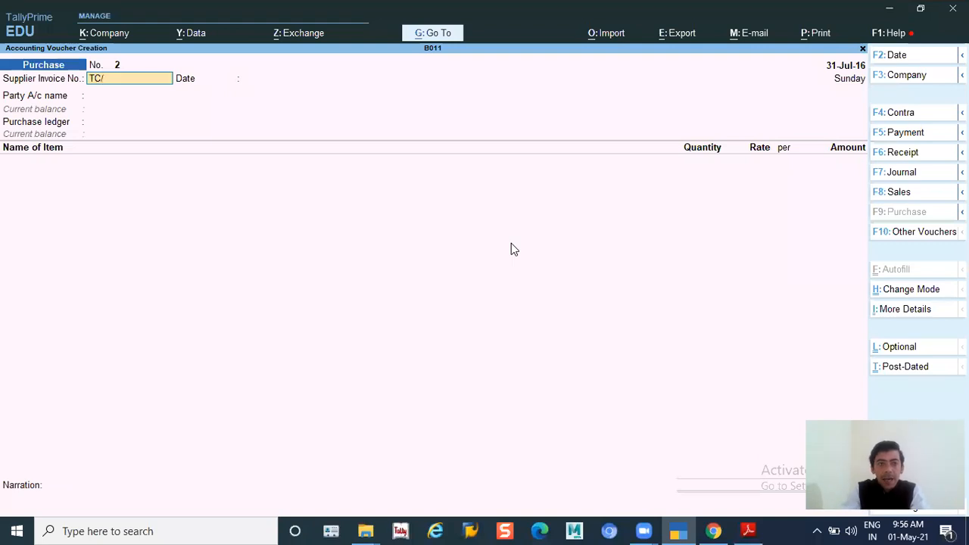
text(1)
key(alt+Tab)
key(alt+Tab)
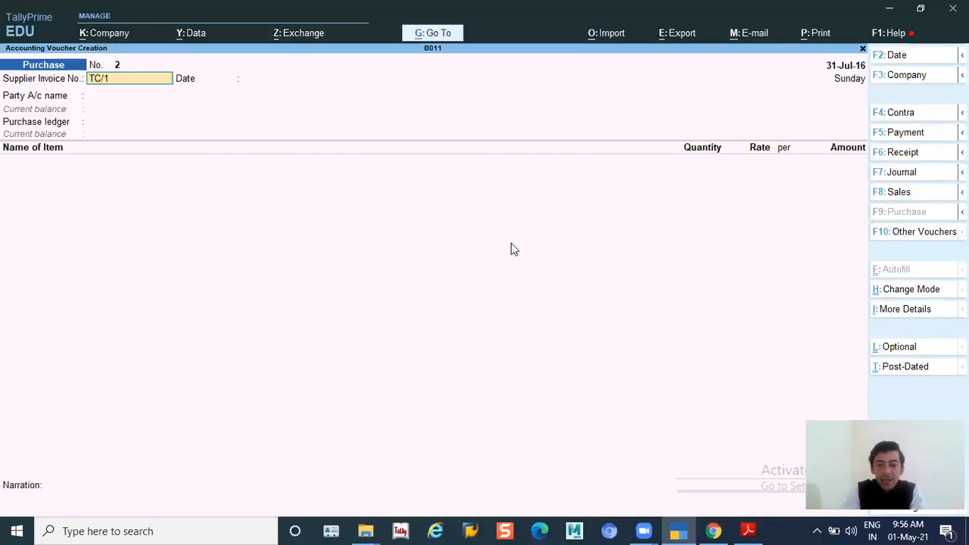
text(INV)
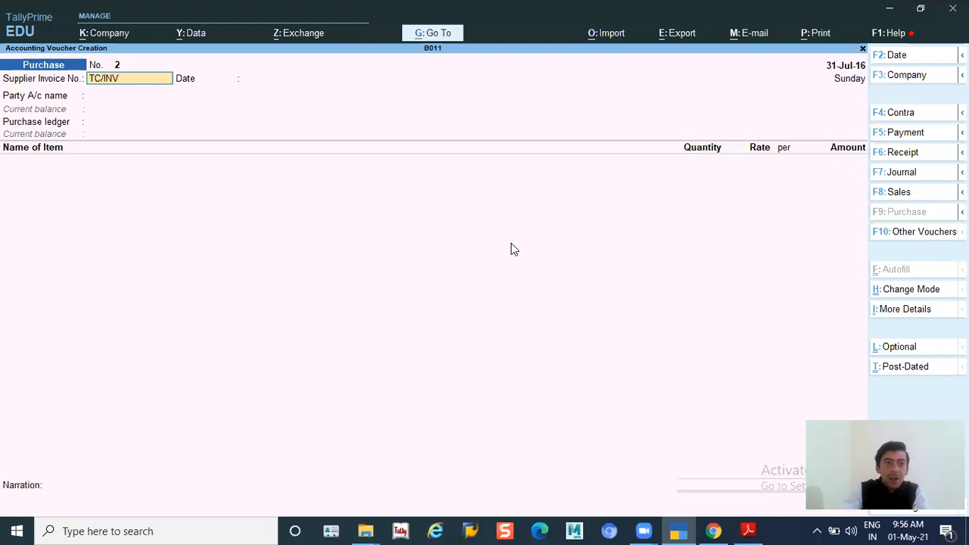
key(alt+Tab)
key(alt+Tab)
text(-00129)
key(alt+Tab)
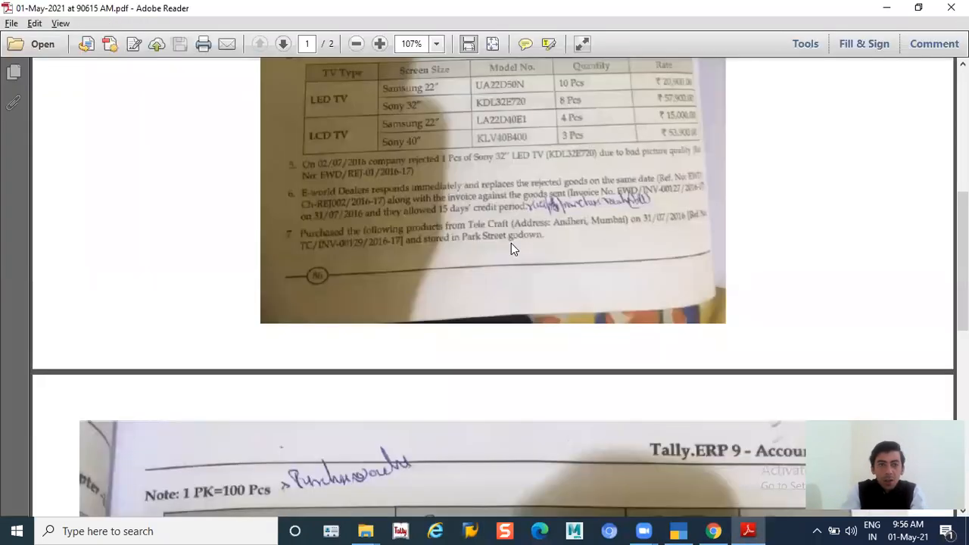
key(alt+Tab)
text(/2016-17)
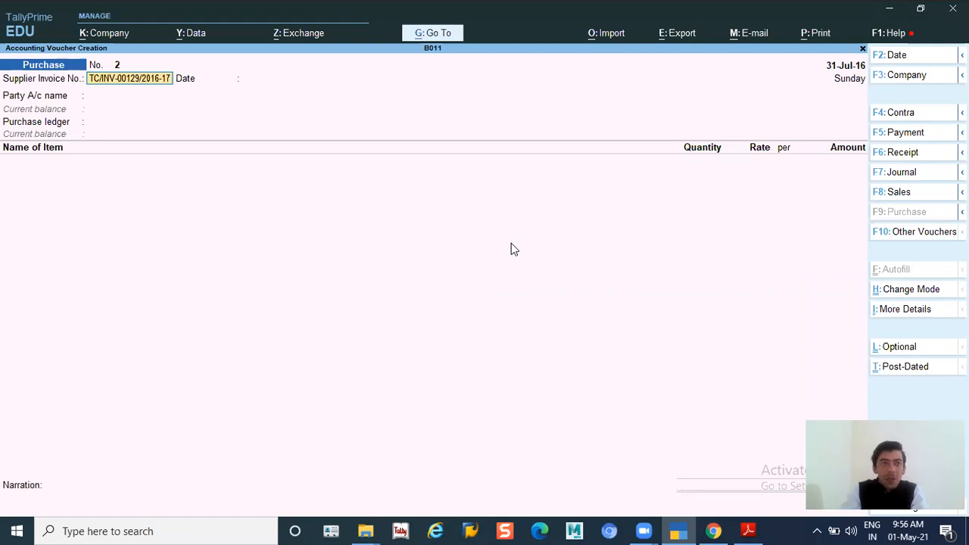
key(Return)
key(Return)
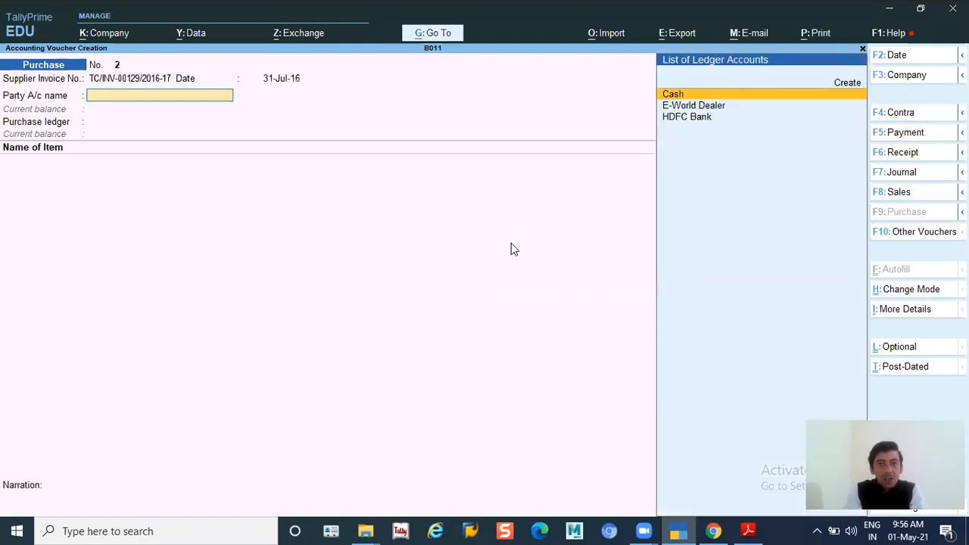
Start a new party ledger from the voucher and name it TELE CRAFT, checking the name against the exercise PDF
key(alt+Tab)
key(alt+Tab)
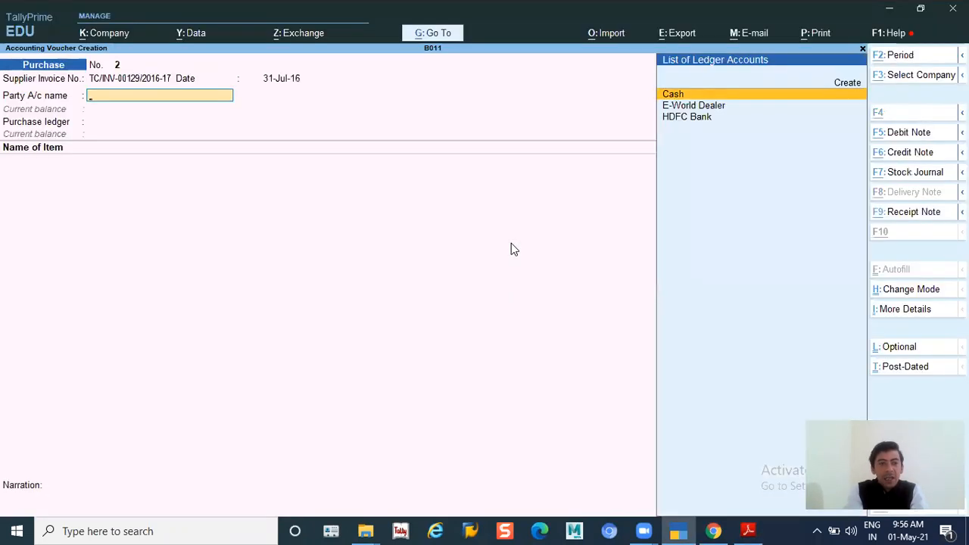
key(alt+c)
text(TEL)
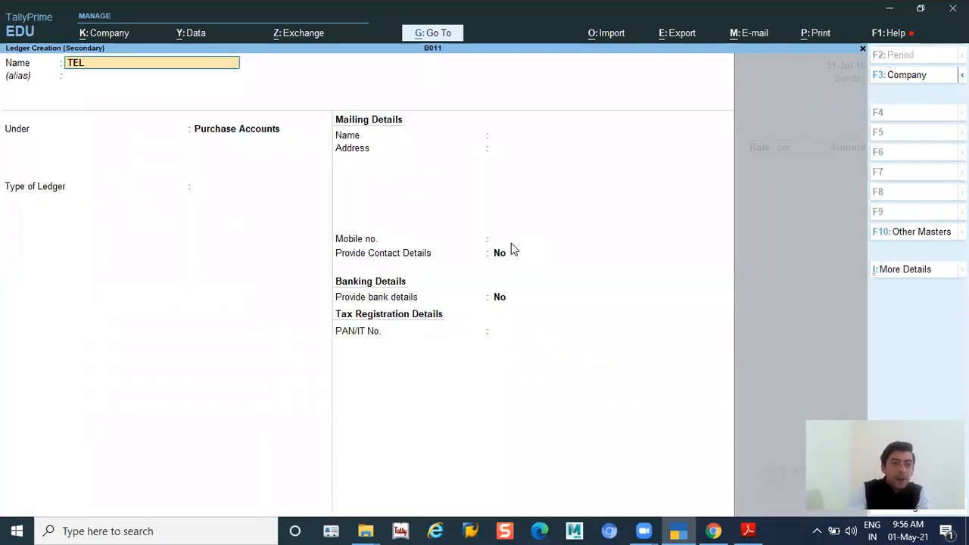
text(E CRAFT)
key(alt+Tab)
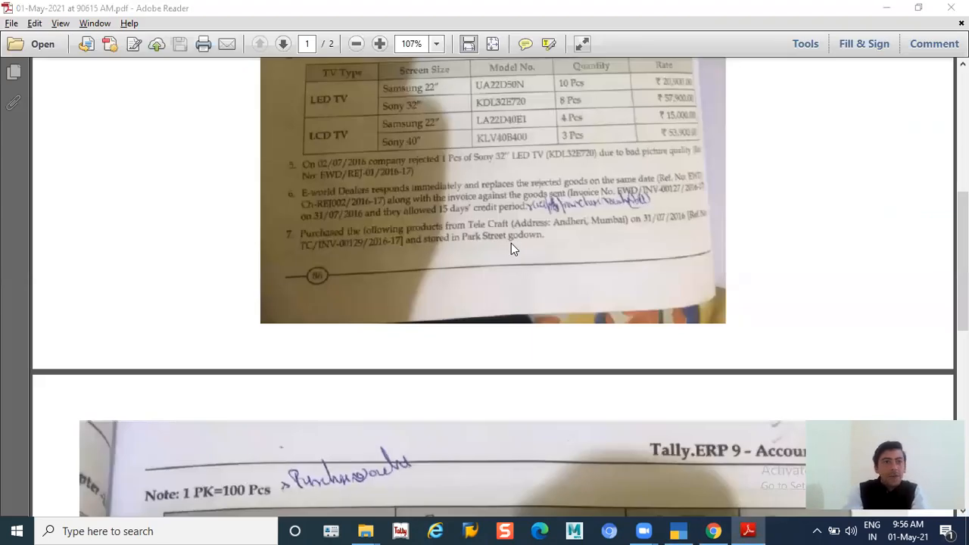
key(alt+Tab)
Place the TELE CRAFT ledger under Sundry Creditors, keep the default bill-by-bill and mailing details, and save it
key(Return)
text(SU)
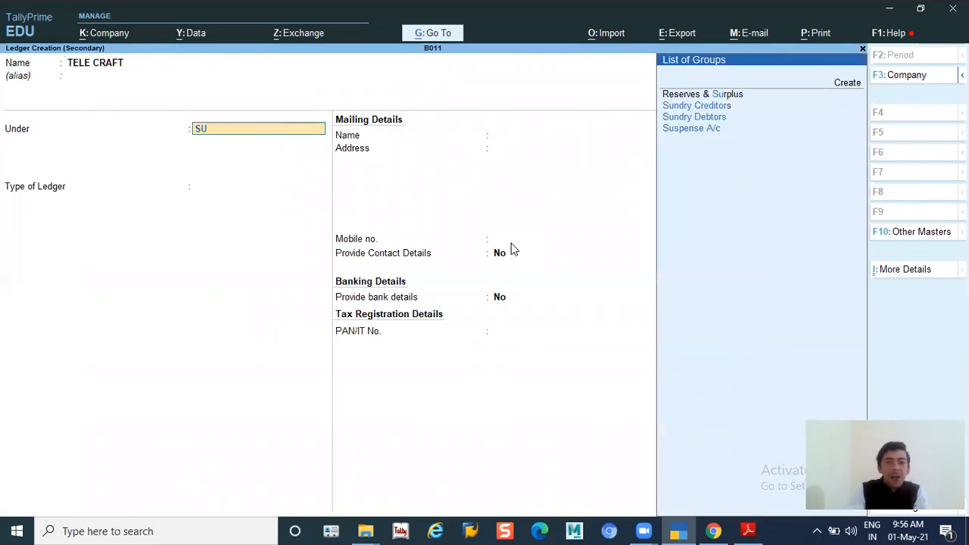
key(Down)
key(Return)
key(Return)
key(Return)
key(Return)
key(Return)
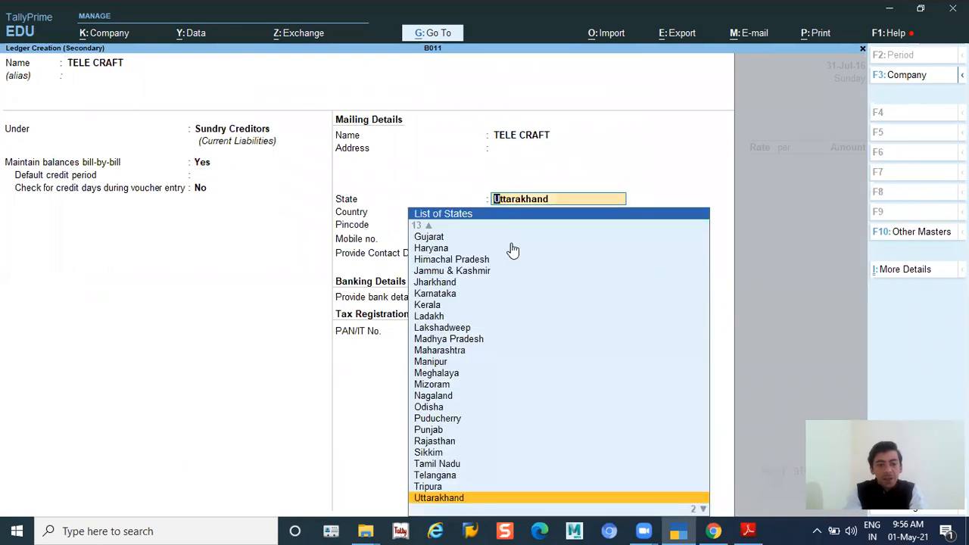
key(ctrl+a)
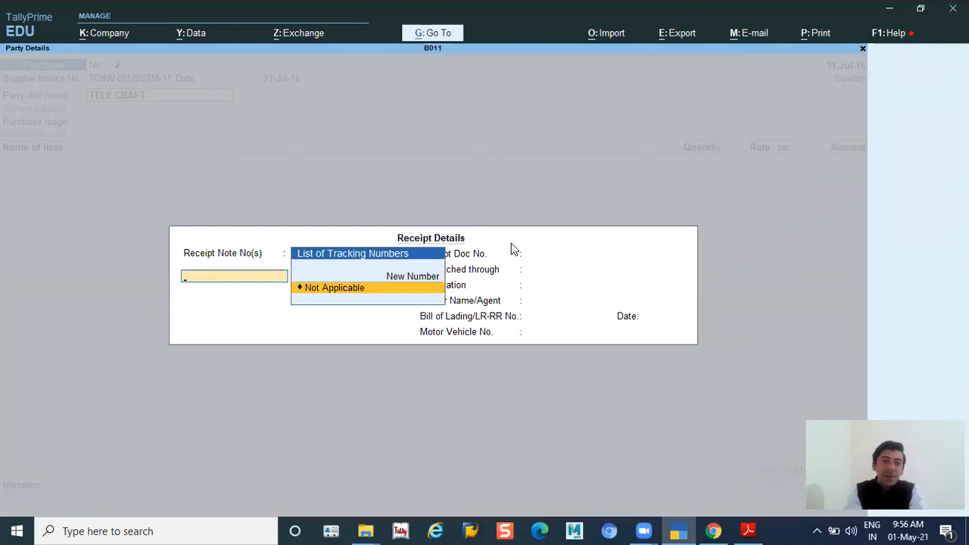
Mark the receipt note as Not Applicable with blank dispatch fields, accept TELE CRAFT's party details and choose the PURCHASE ledger
key(Return)
key(Return)
key(Return)
key(Return)
key(Return)
key(Return)
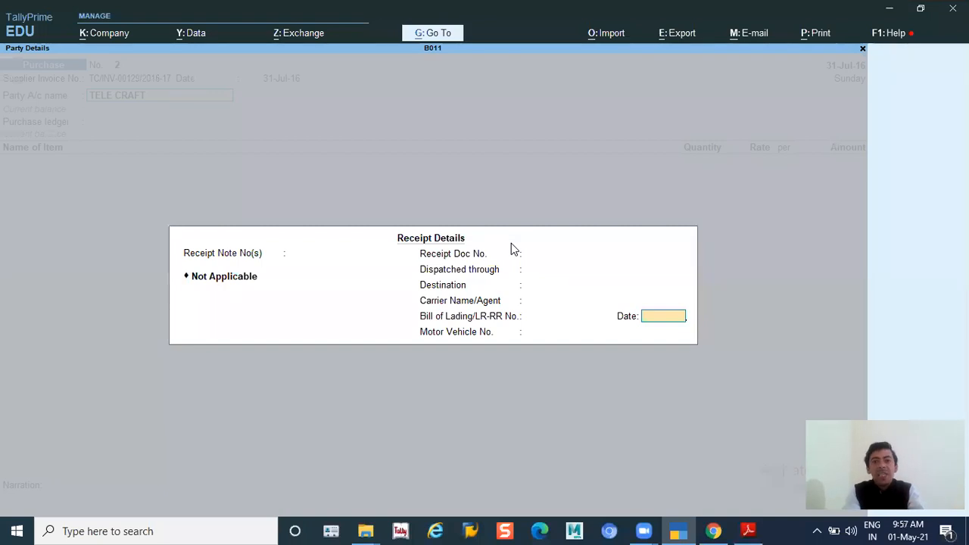
key(Return)
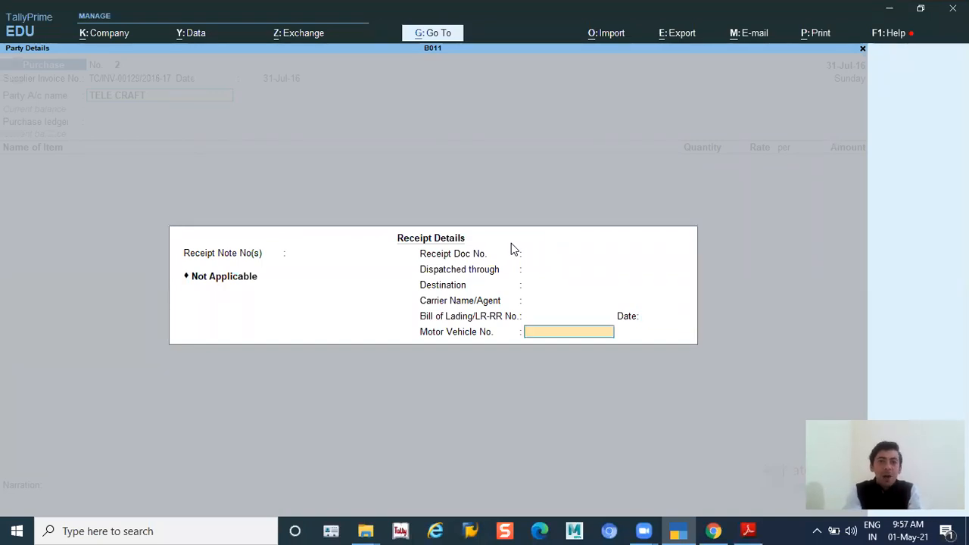
key(Return)
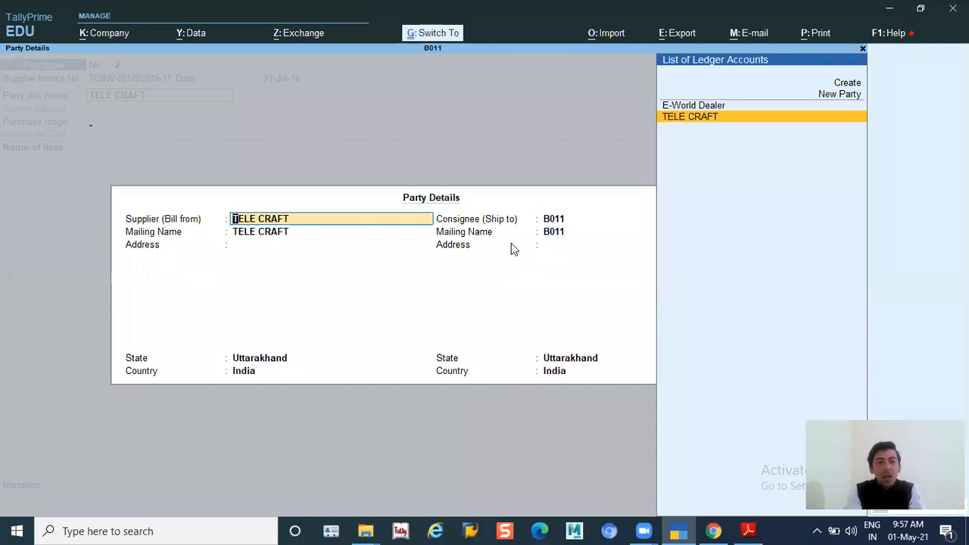
key(ctrl+a)
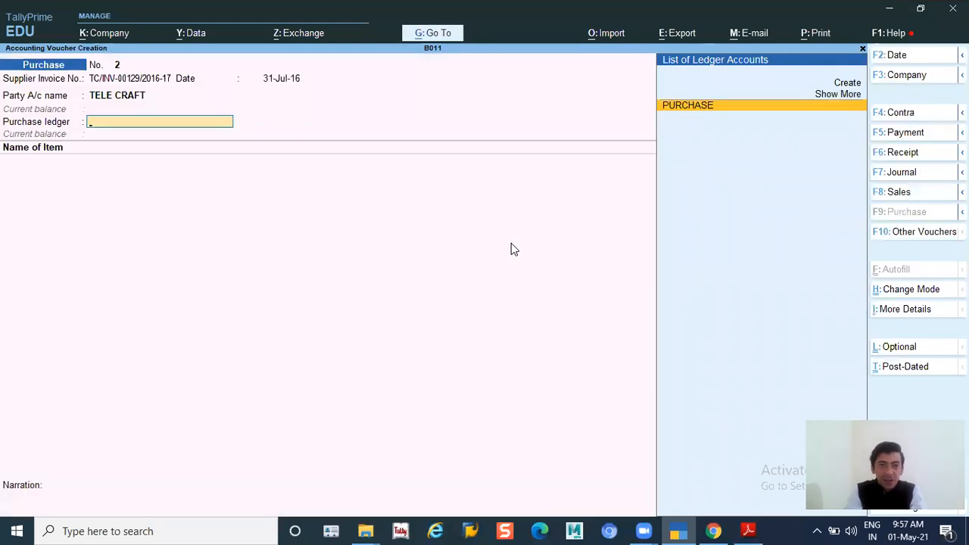
key(Return)
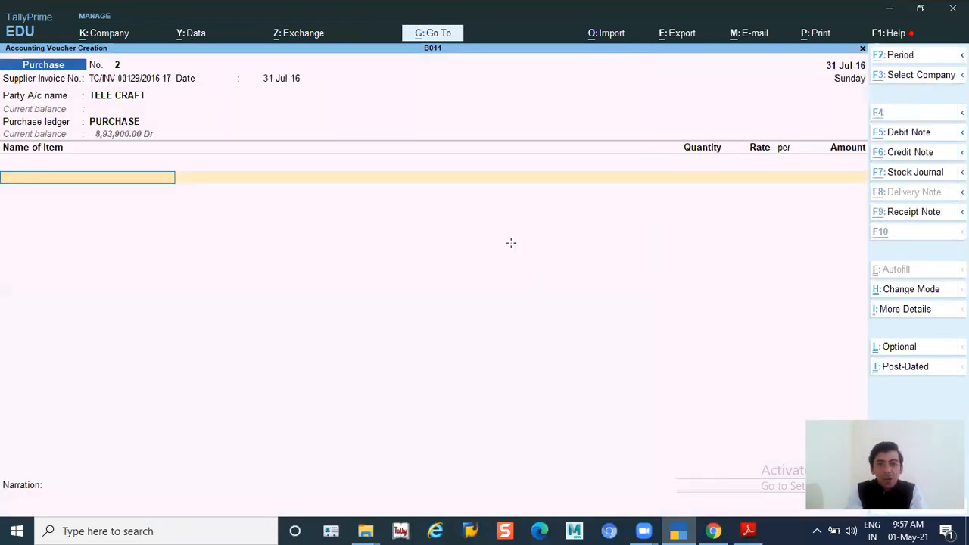
Start a new stock item from the purchase voucher and name it CD-R, following the product table in the exercise PDF
key(alt+Tab)
scroll(512, 244, down, 8)
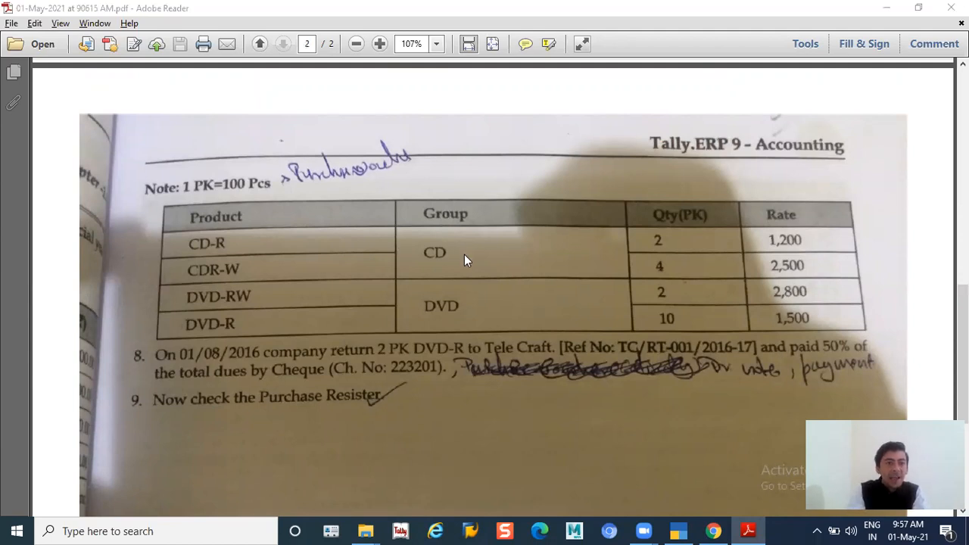
key(alt+Tab)
key(alt+c)
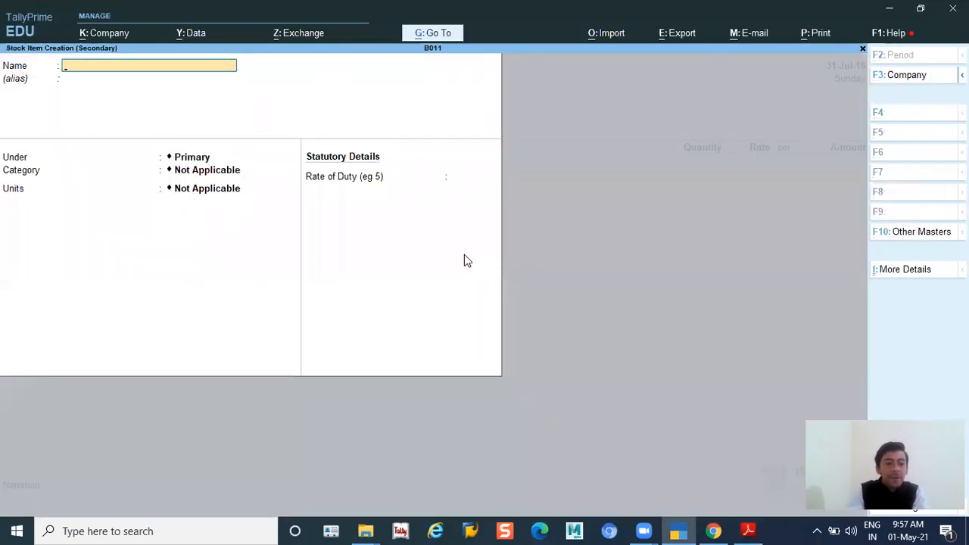
text(CR)
key(BackSpace)
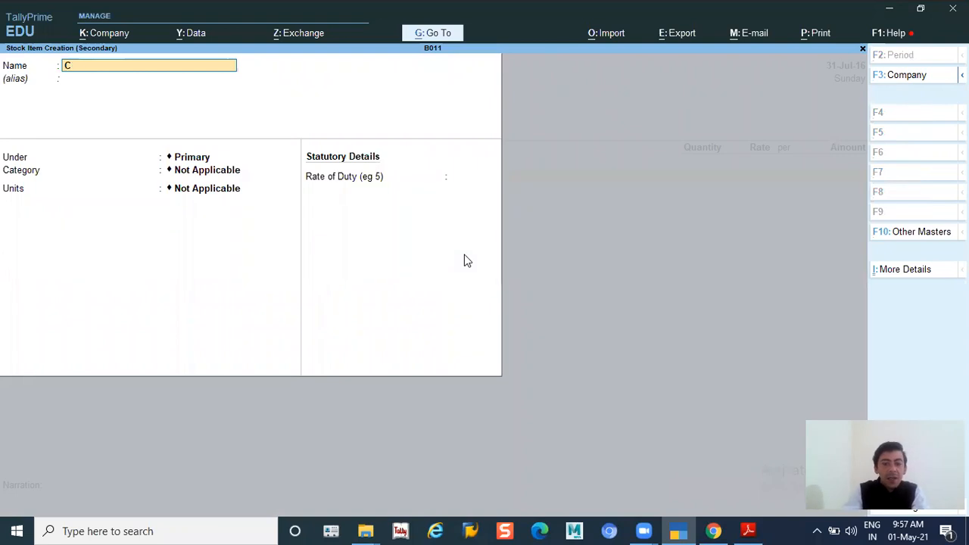
text(D-R)
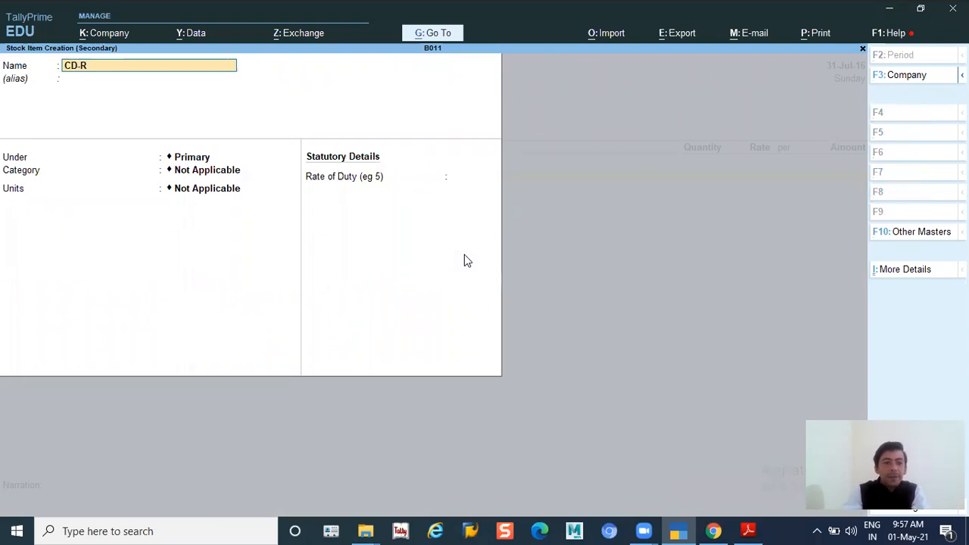
Create the stock group CD, place the CD-R item under it and keep its category as Not Applicable
key(alt+Tab)
key(alt+Tab)
key(Return)
key(Return)
key(alt+c)
text(CD)
key(Return)
key(ctrl+a)
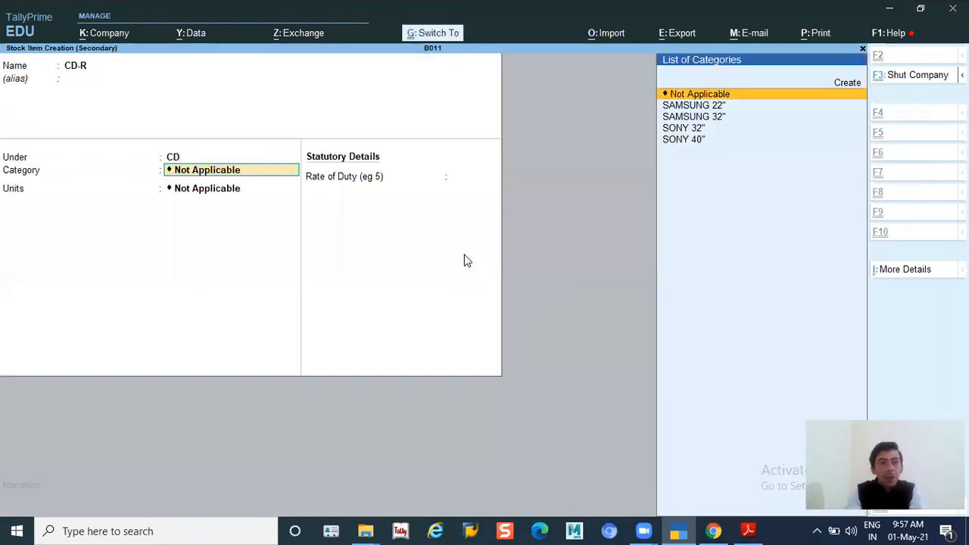
key(Return)
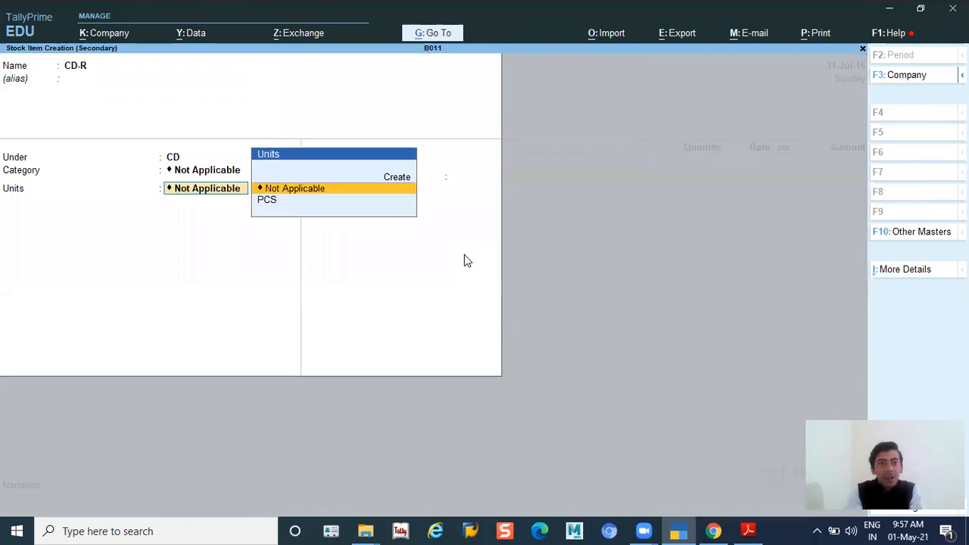
Create the simple unit PK with 0 decimal places for CD-R, checking the quantity unit in the exercise PDF
key(Down)
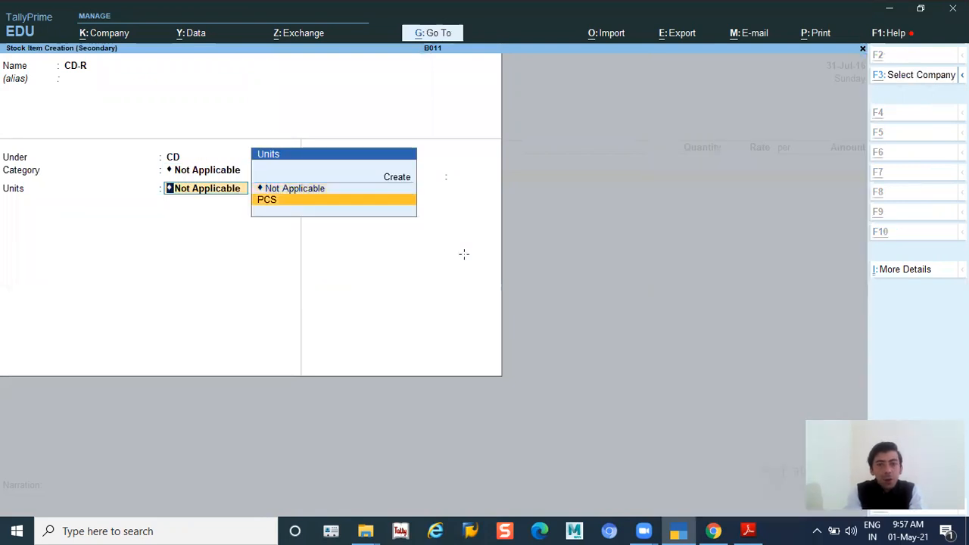
key(alt+Tab)
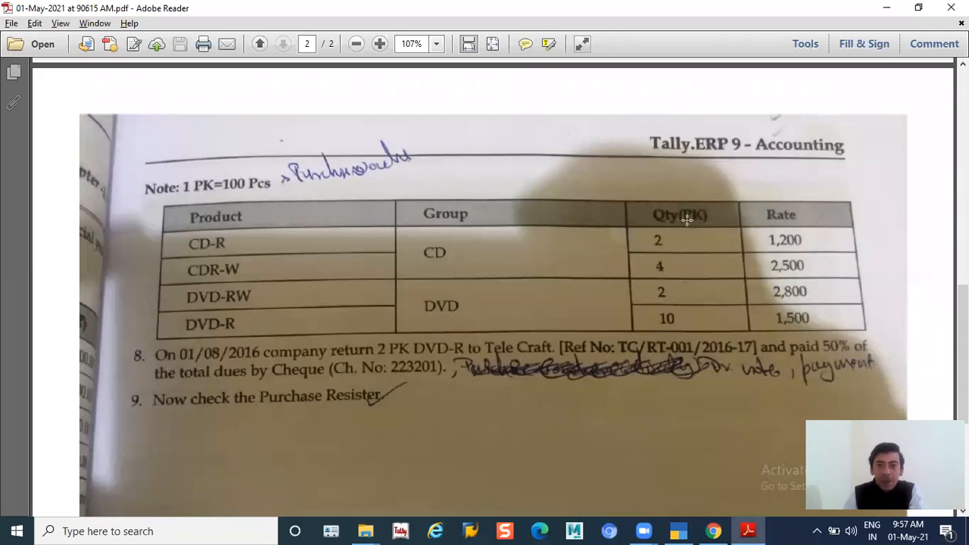
key(alt+Tab)
key(Up)
key(Up)
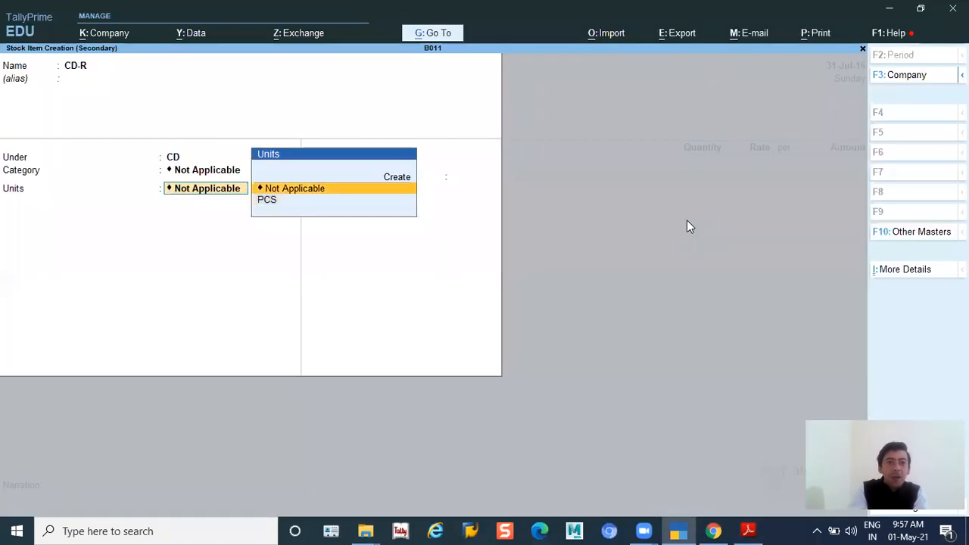
key(Return)
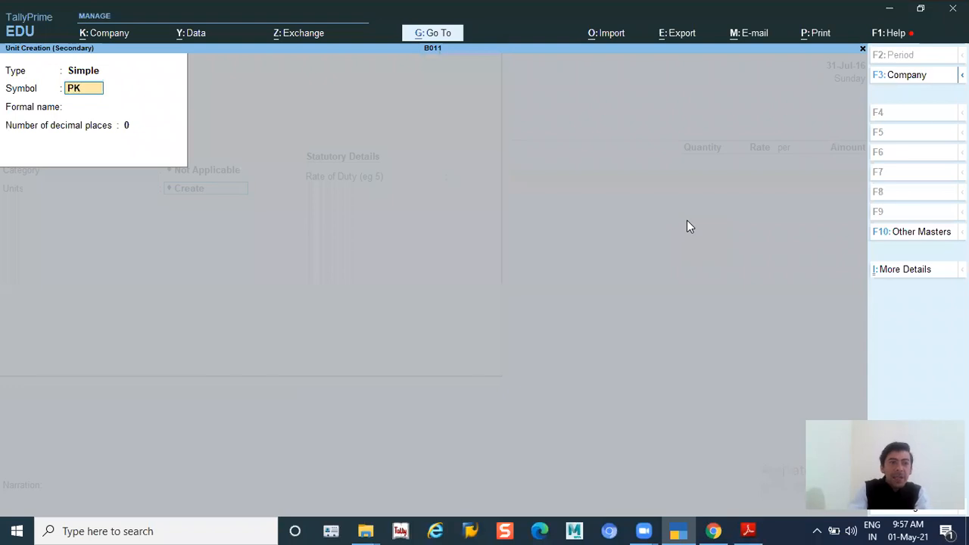
key(Return)
key(Return)
key(Return)
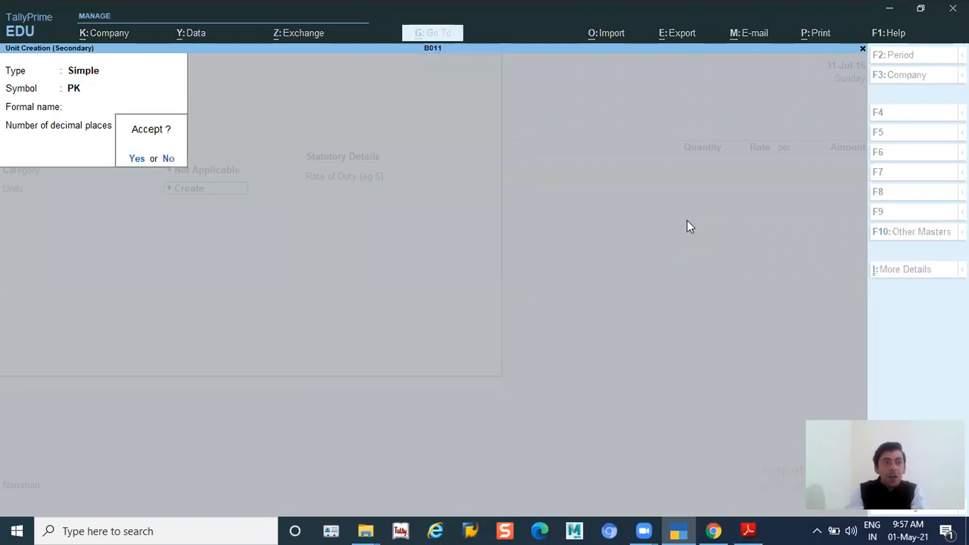
key(Return)
Set CD-R's alternate unit to PCS with 100 PCS = 1 PK as the exercise PDF notes, and save the item
key(Down)
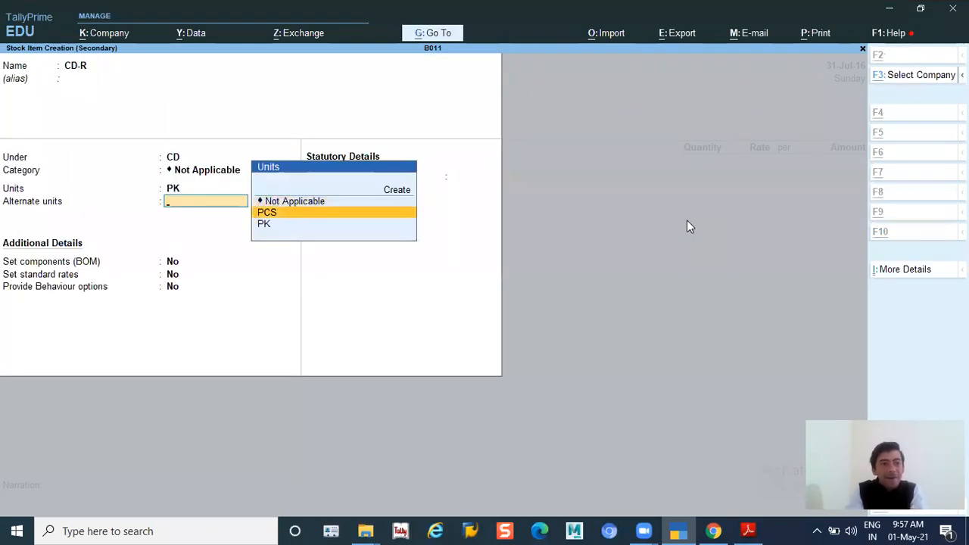
key(alt+Tab)
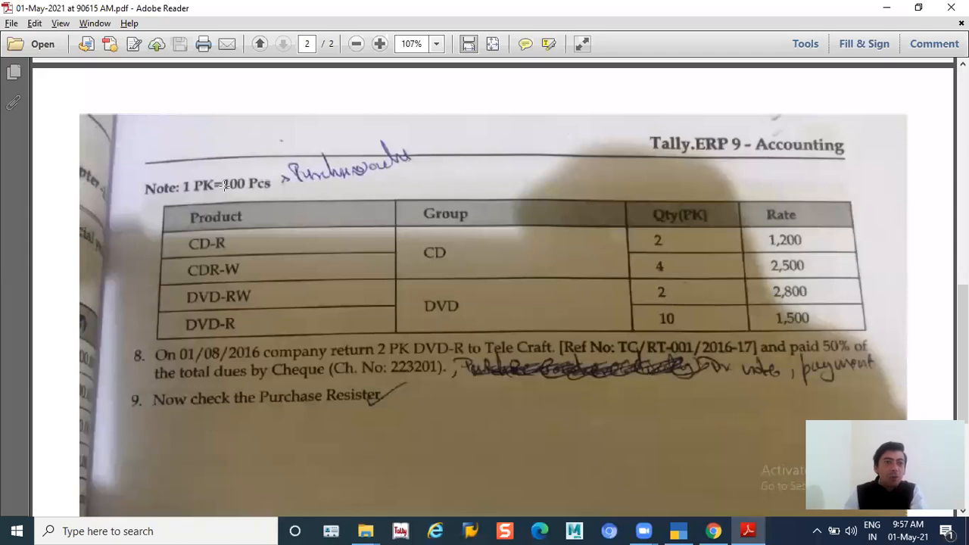
key(alt+Tab)
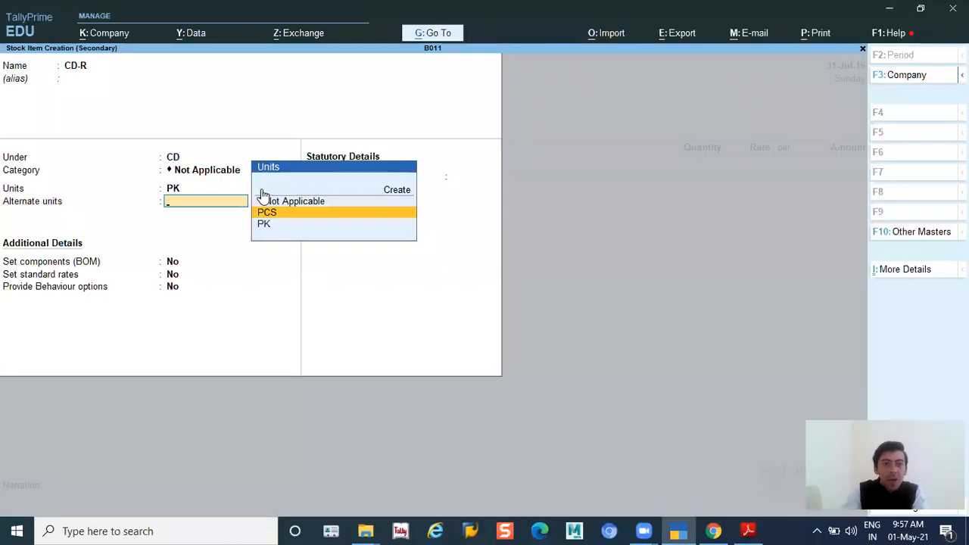
key(Return)
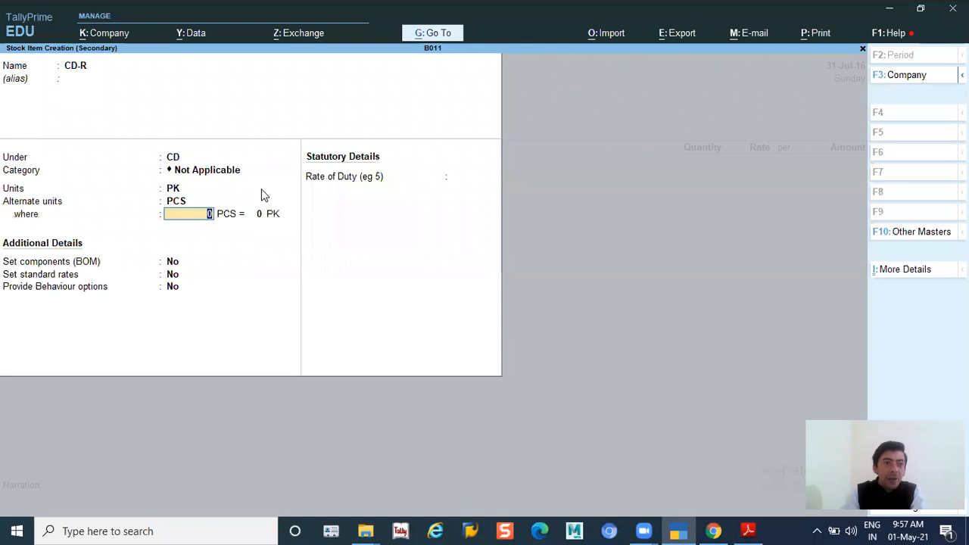
text(100)
key(Return)
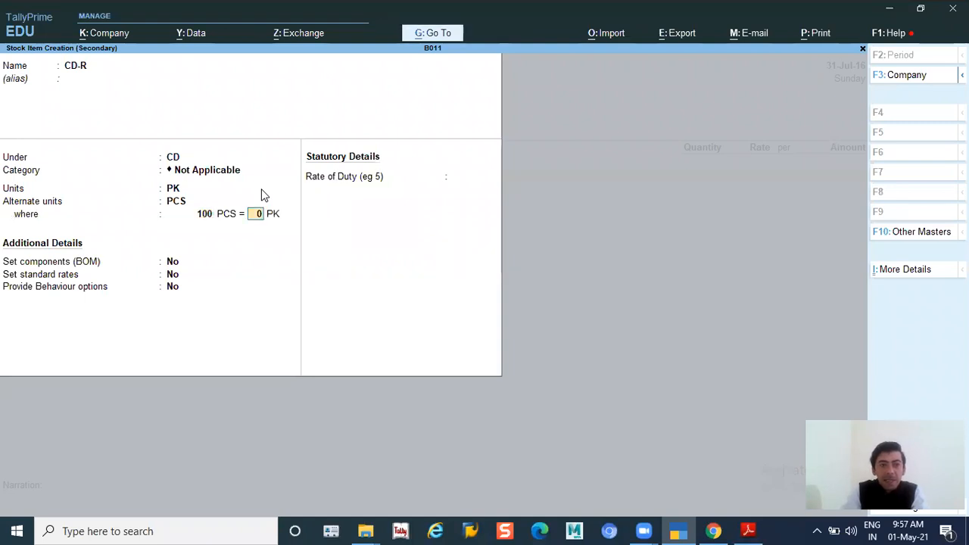
text(1)
key(Return)
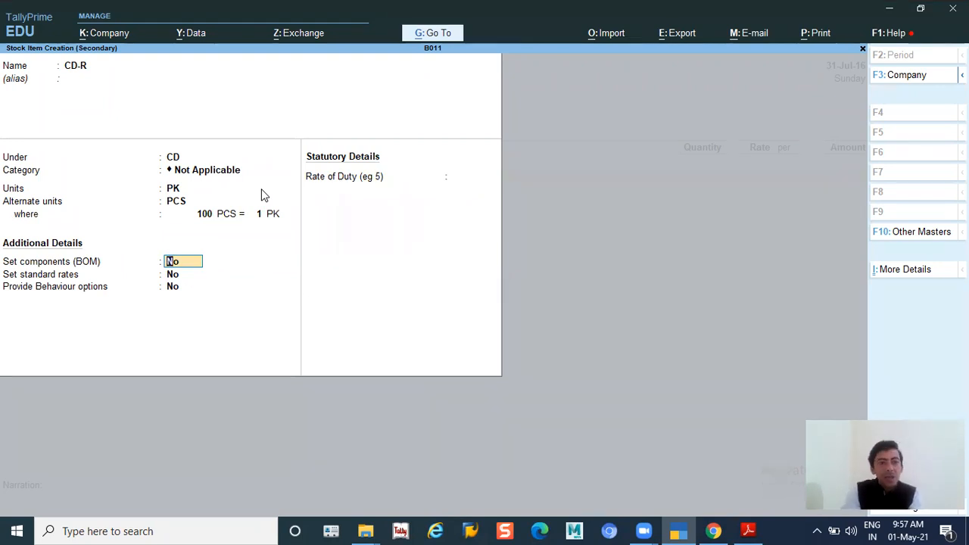
key(ctrl+a)
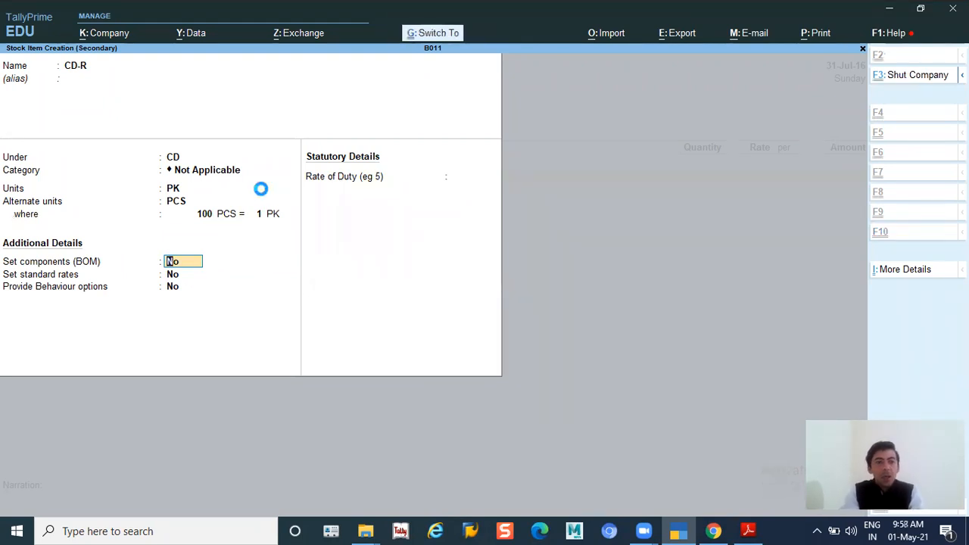
Allocate CD-R with tracking and order numbers Not Applicable, godown PARK STREET and a quantity of 2
key(Return)
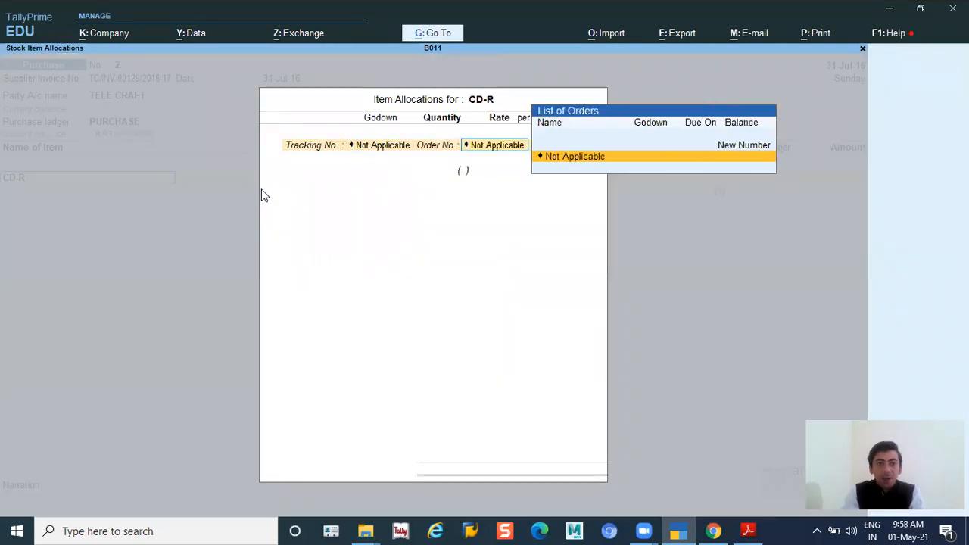
key(Return)
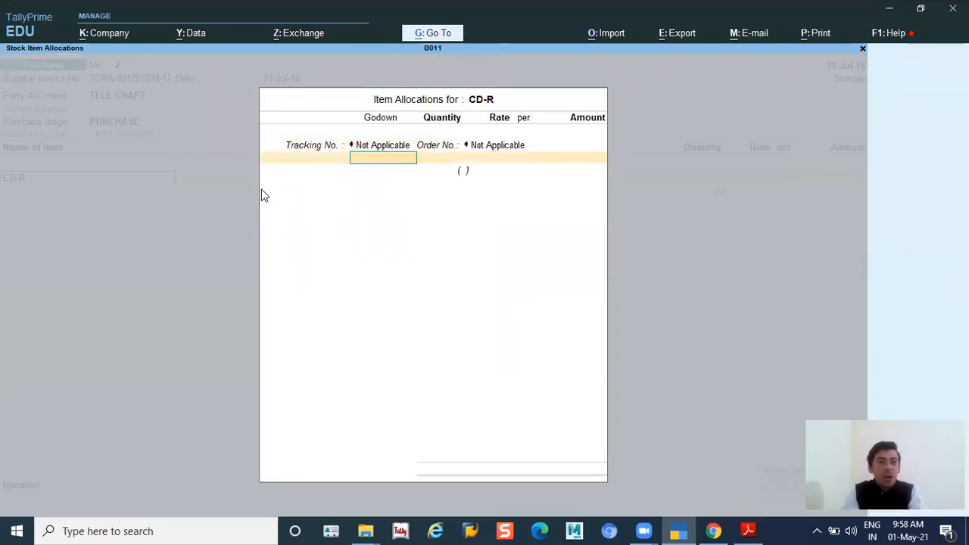
text(p)
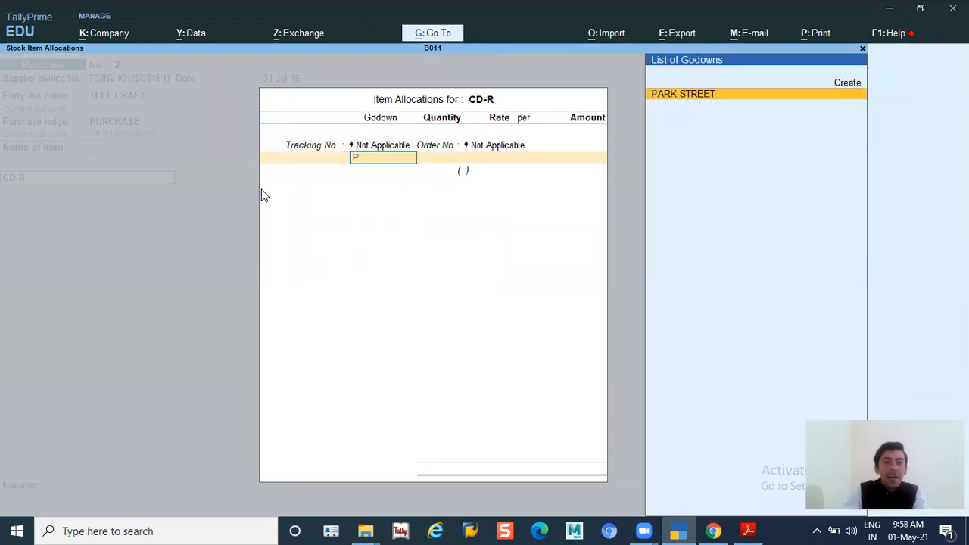
key(Return)
key(alt+Tab)
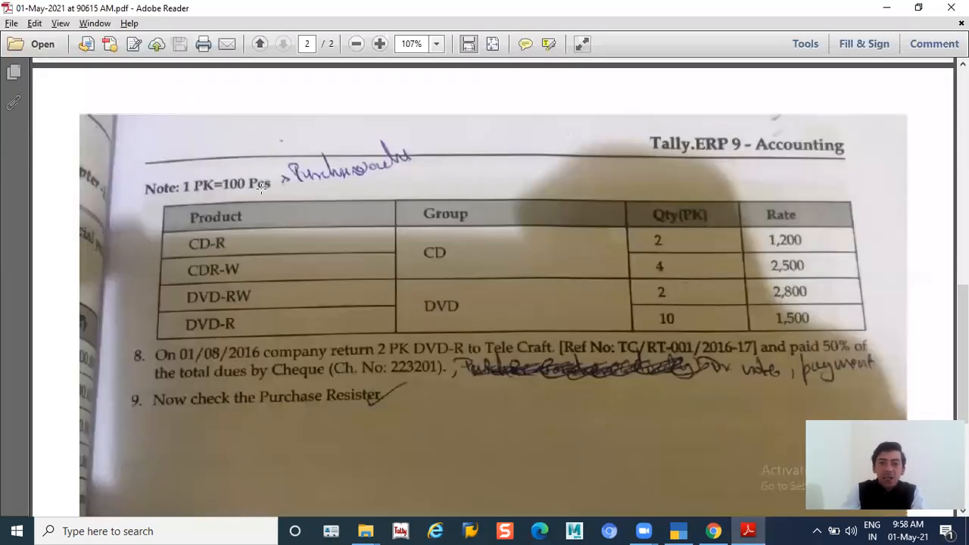
key(alt+Tab)
text(2)
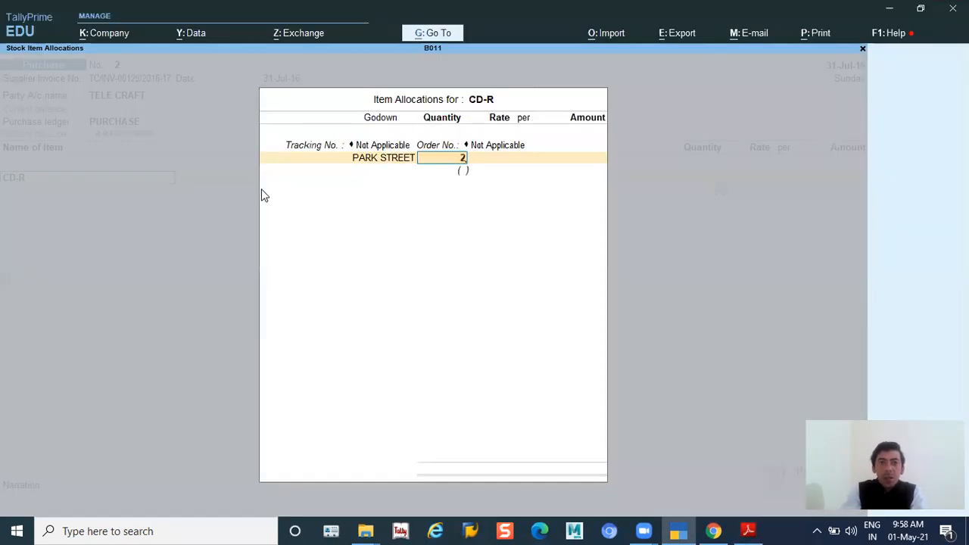
Check the godown and rate in the exercise PDF, set CD-R's rate to 1,200 per PK and accept the allocation
key(alt+Tab)
scroll(136, 155, up, 8)
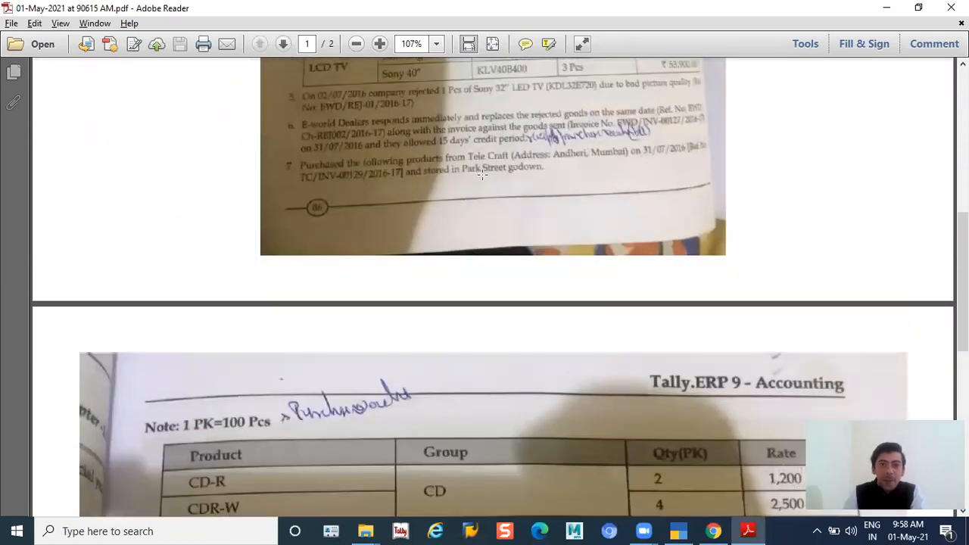
scroll(482, 174, down, 5)
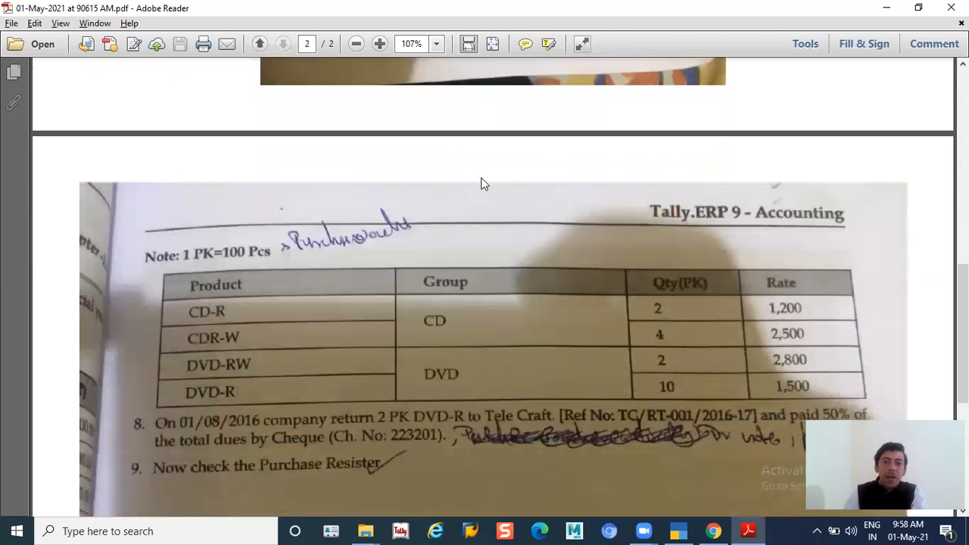
key(alt+Tab)
text(1,200)
key(Return)
key(Return)
key(Return)
key(Return)
key(Return)
Create the stock item CDR-W under the CD group, keeping category Not Applicable and units of 100 PCS = 1 PK
key(alt+Tab)
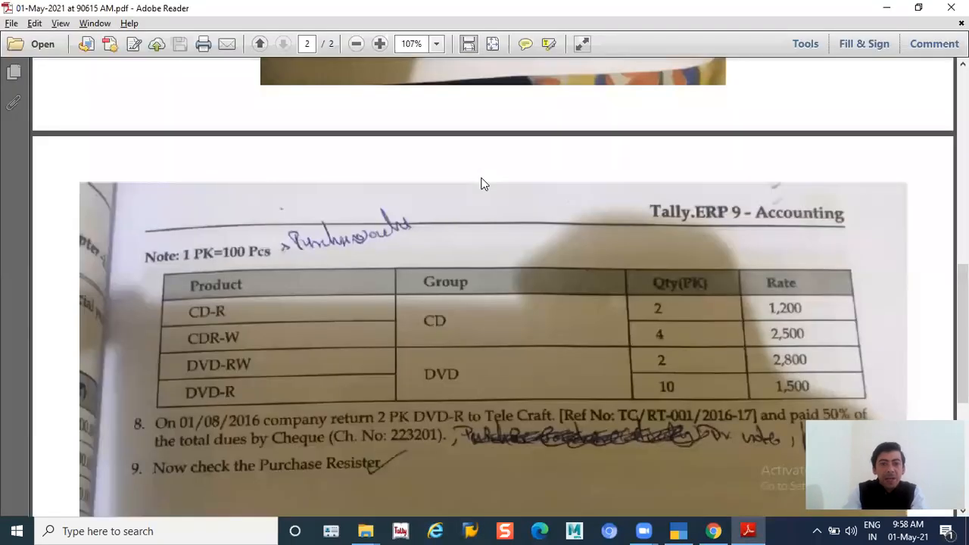
key(alt+Tab)
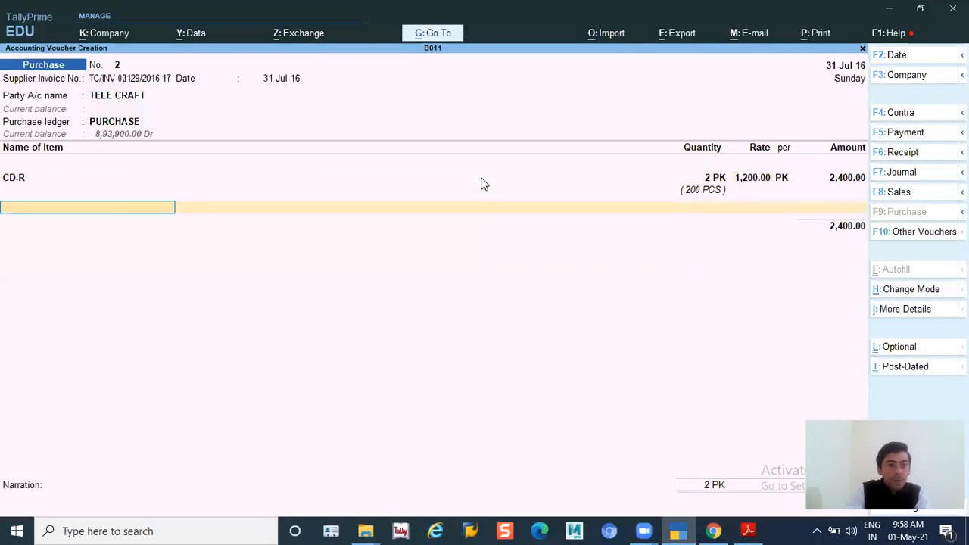
key(alt+c)
text(CDR-W)
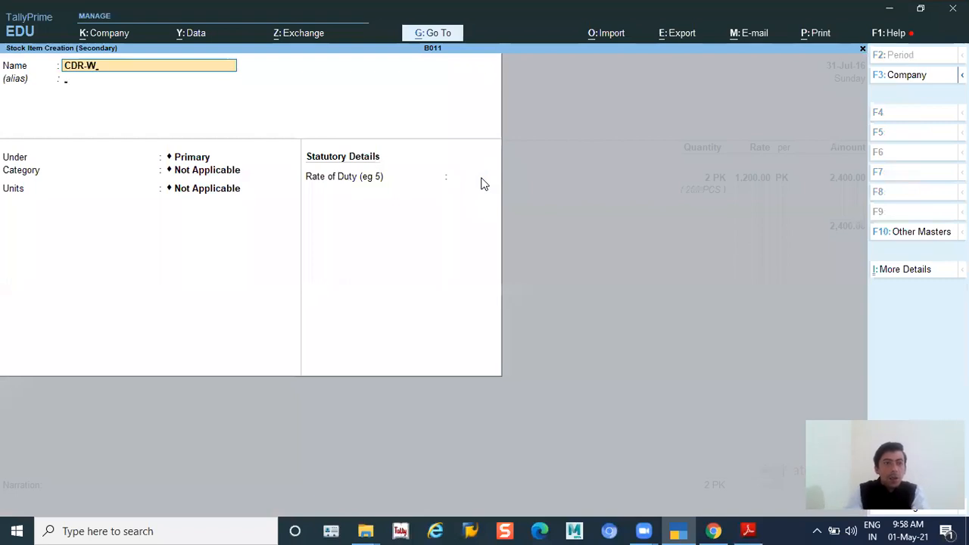
key(Return)
key(Return)
key(Down)
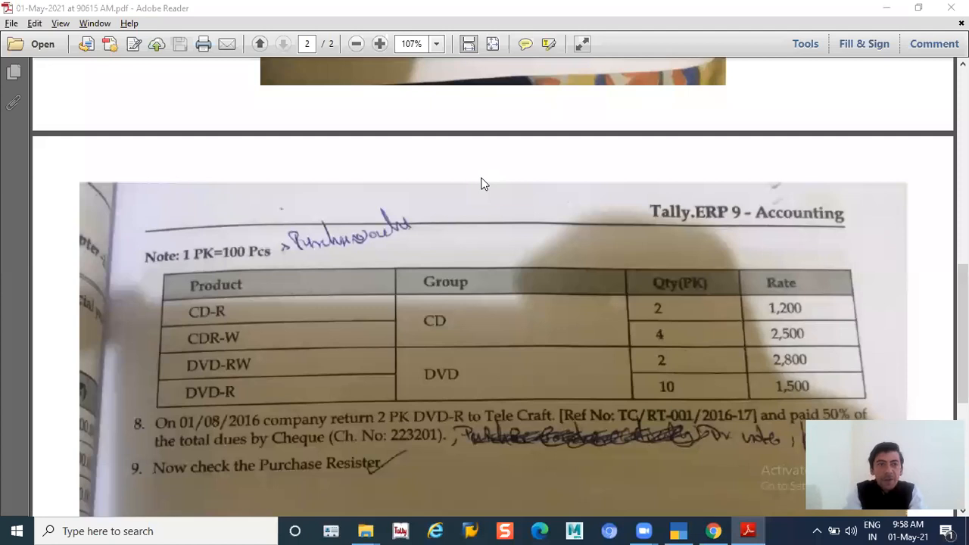
key(alt+Tab)
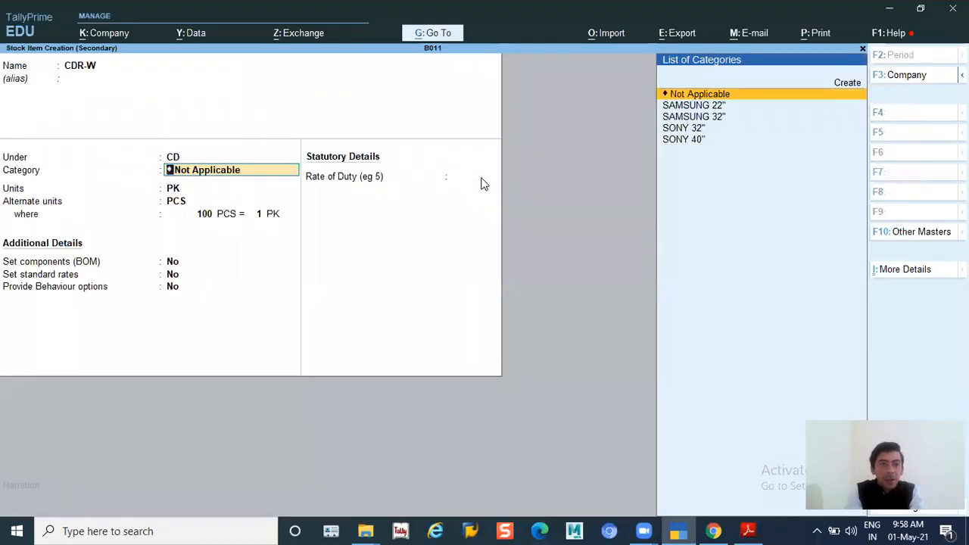
key(Return)
key(Return)
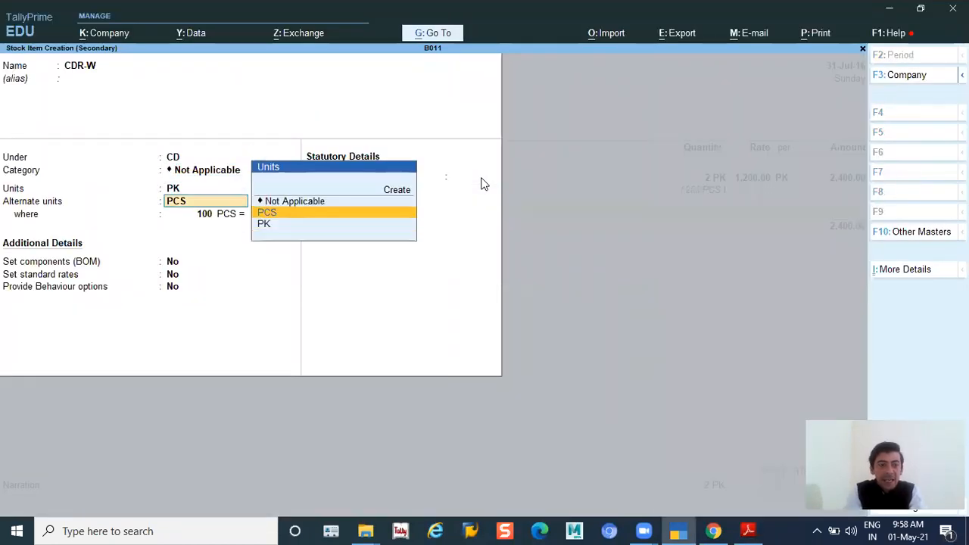
key(ctrl+a)
Allocate CDR-W with tracking and order numbers Not Applicable, godown PARK STREET and a quantity of 4 PK
key(Return)
key(Return)
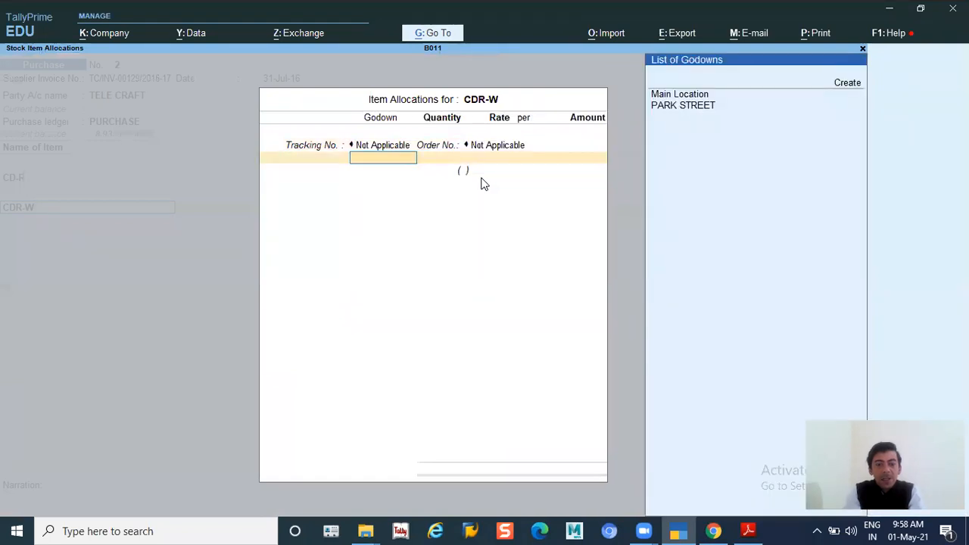
key(Down)
key(Return)
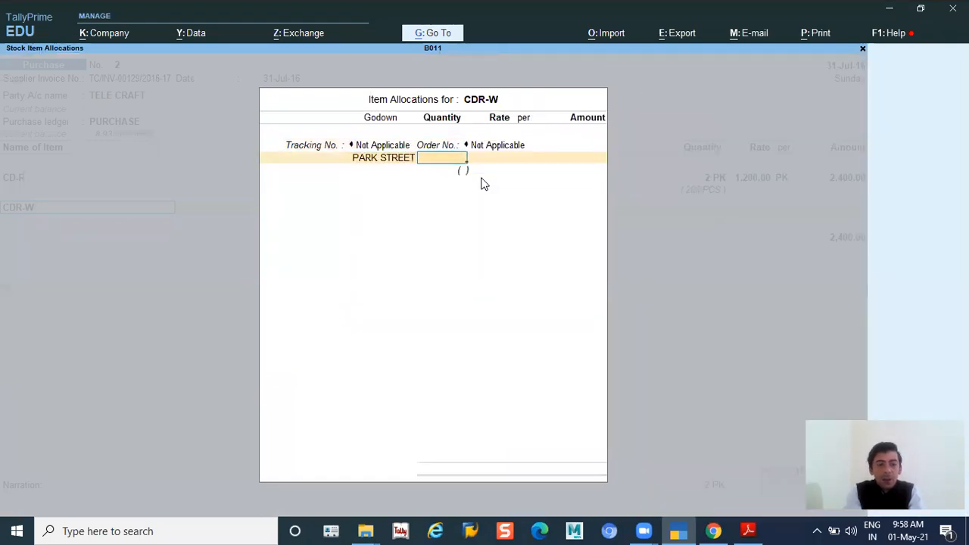
key(alt+Tab)
key(alt+Tab)
text(4)
key(Return)
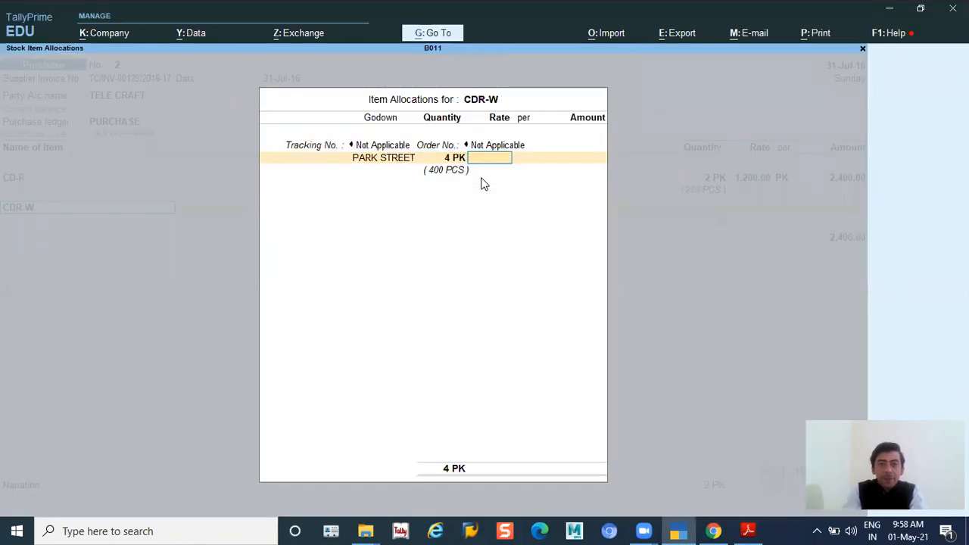
Check the rate in the exercise PDF, set CDR-W's rate to 2,500 per PK and accept the allocation
key(alt+Tab)
key(alt+Tab)
text(2500)
key(Return)
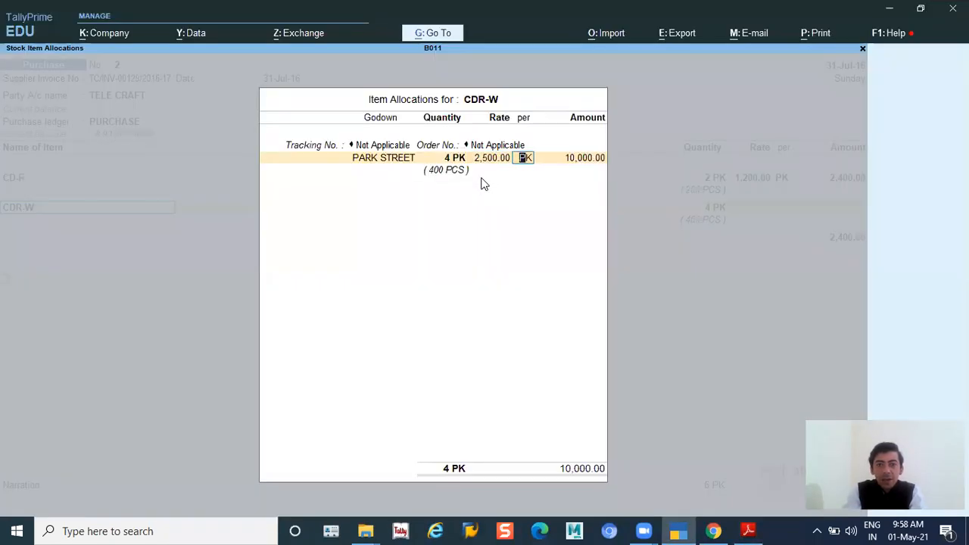
key(Return)
key(Return)
key(Return)
key(Return)
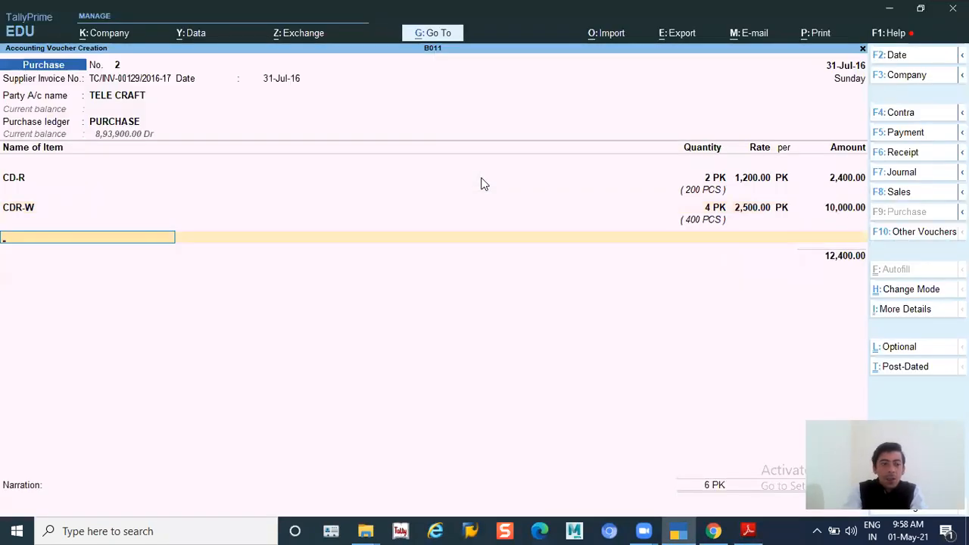
Start a new stock item from the purchase voucher, check the exercise PDF and name the item DVD-RW without an alias
key(alt+c)
key(alt+Tab)
key(alt+Tab)
text(DVD-RW)
key(Return)
key(Return)
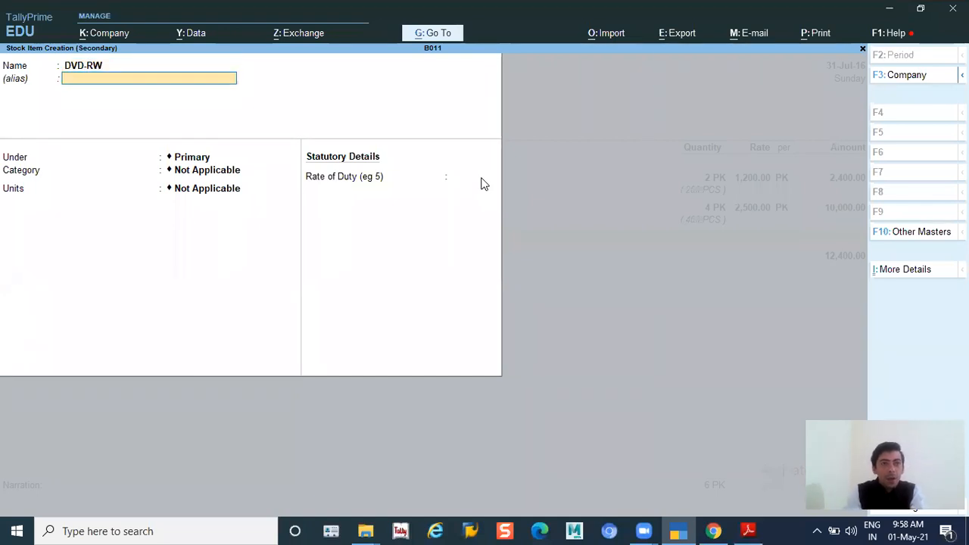
Check DVD-RW's group in the exercise PDF, create the stock group DVD under Primary and place the item in it
key(Down)
key(alt+Tab)
key(alt+Tab)
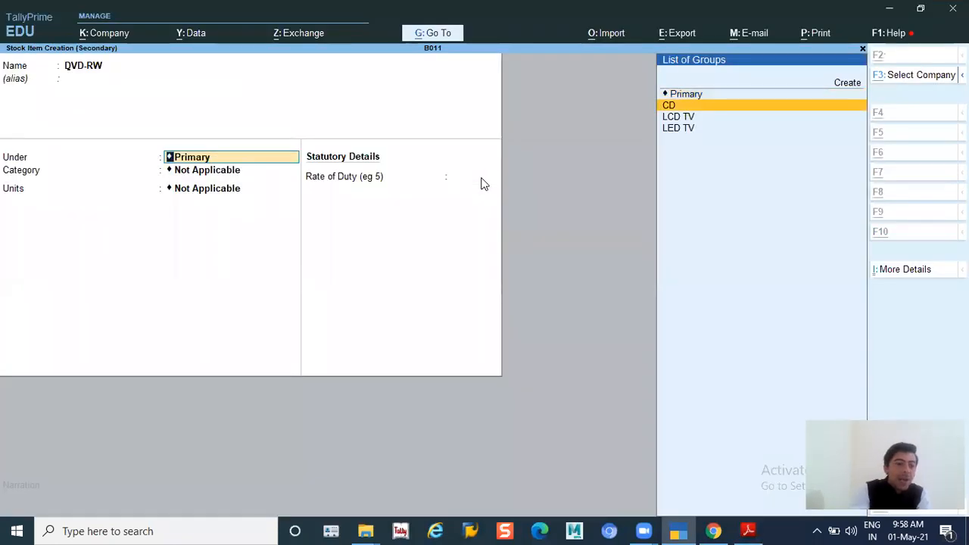
key(alt+c)
text(DVD)
key(Return)
key(Return)
key(Return)
key(Return)
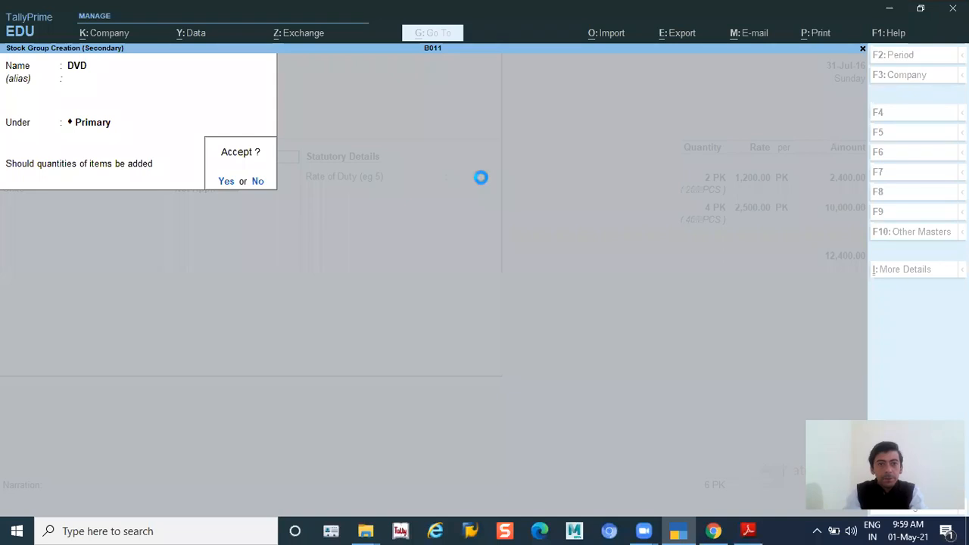
key(Return)
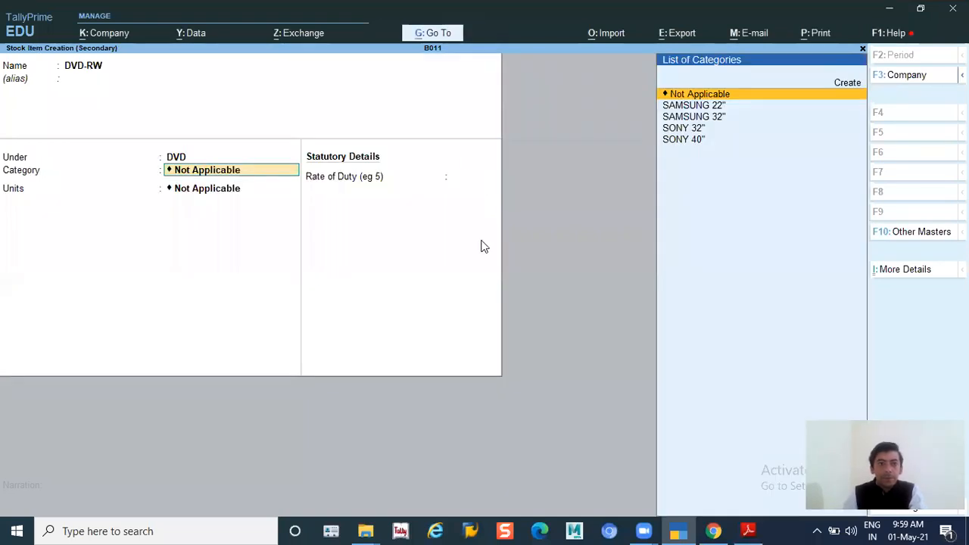
Keep DVD-RW's category Not Applicable, set units PK with alternate units PCS at 100 PCS = 1 PK, and save the item
key(Return)
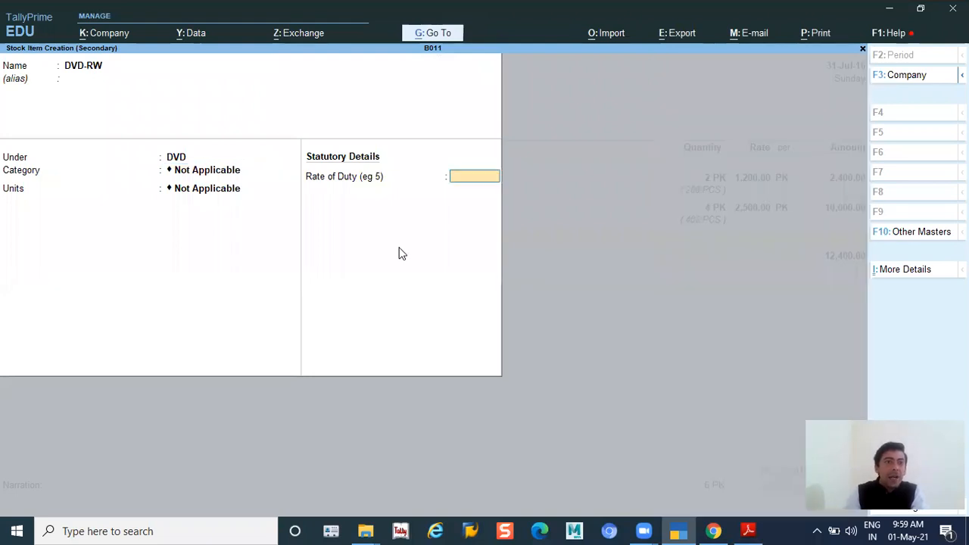
key(Return)
key(Down)
key(Down)
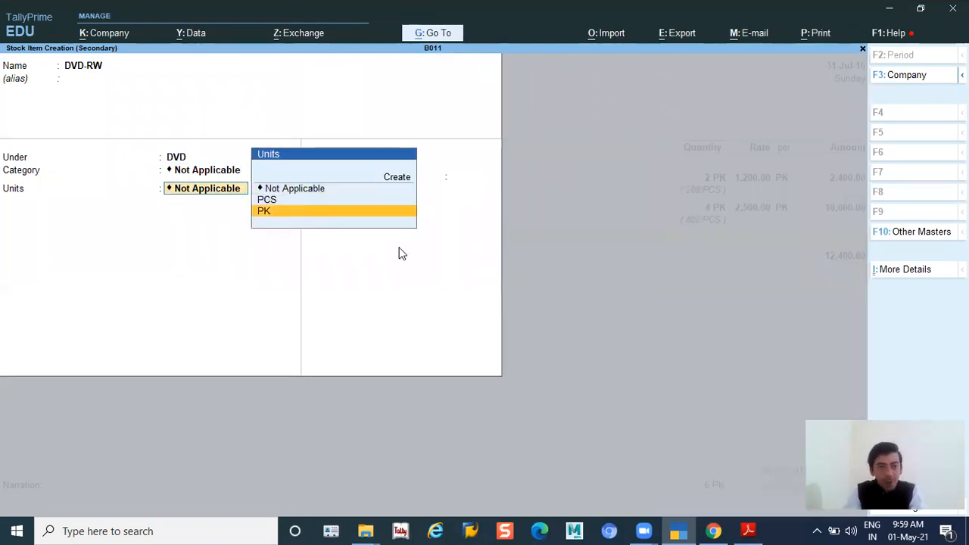
key(Return)
key(Down)
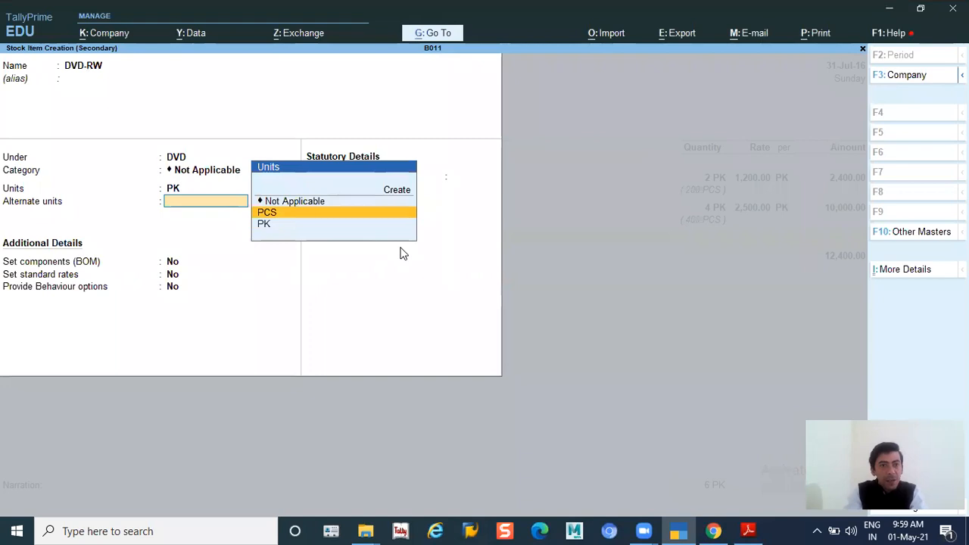
key(Return)
text(100)
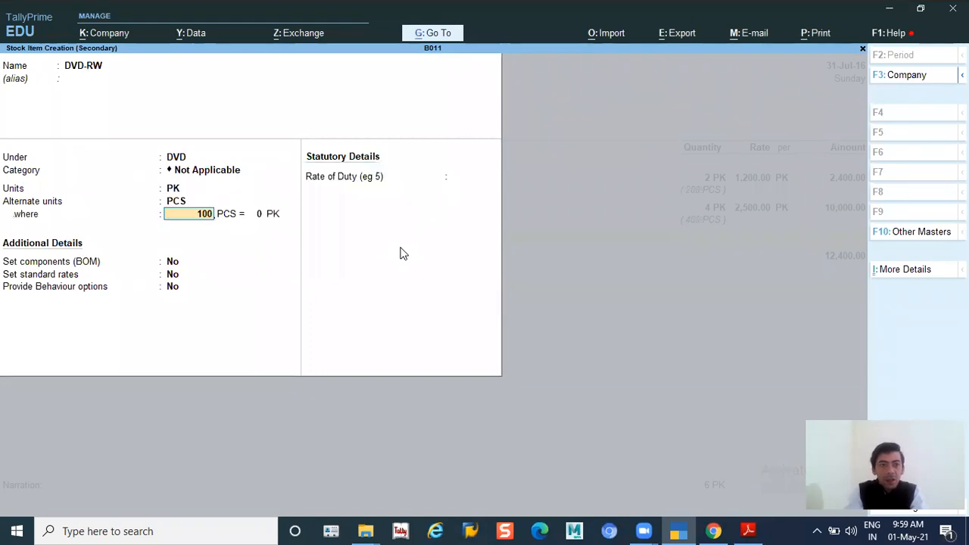
key(Return)
text(1)
key(Return)
key(Return)
key(Return)
key(Return)
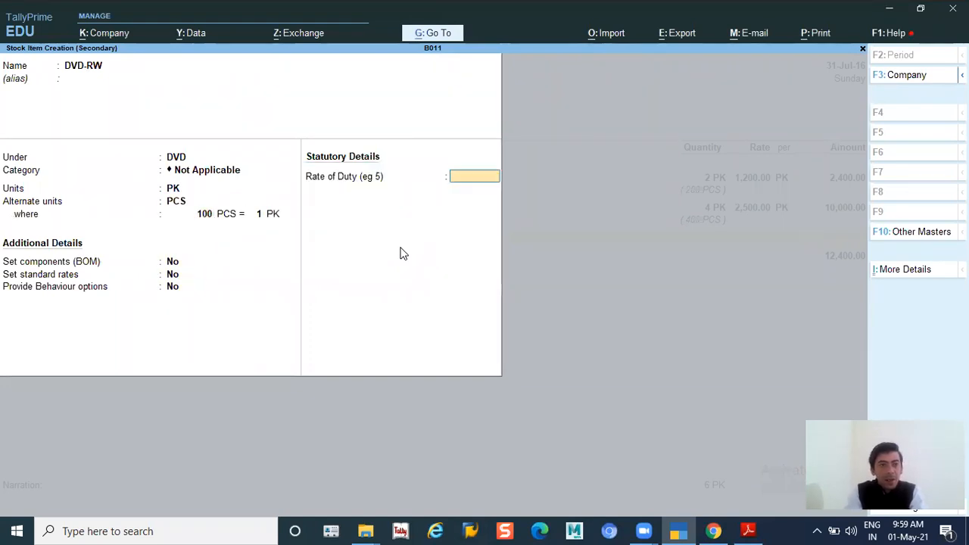
key(ctrl+a)
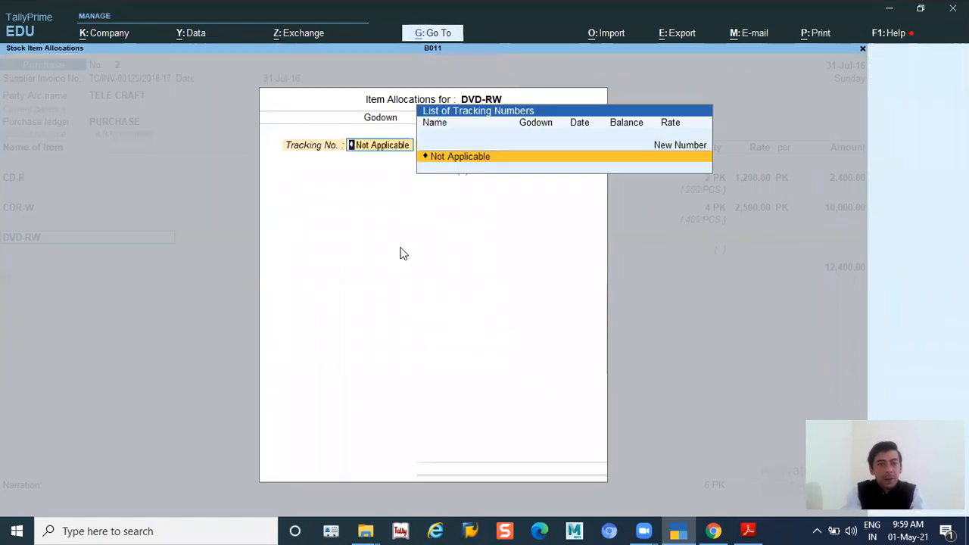
Allocate DVD-RW with tracking and order numbers Not Applicable, godown PARK STREET and a quantity of 2 PK
key(Return)
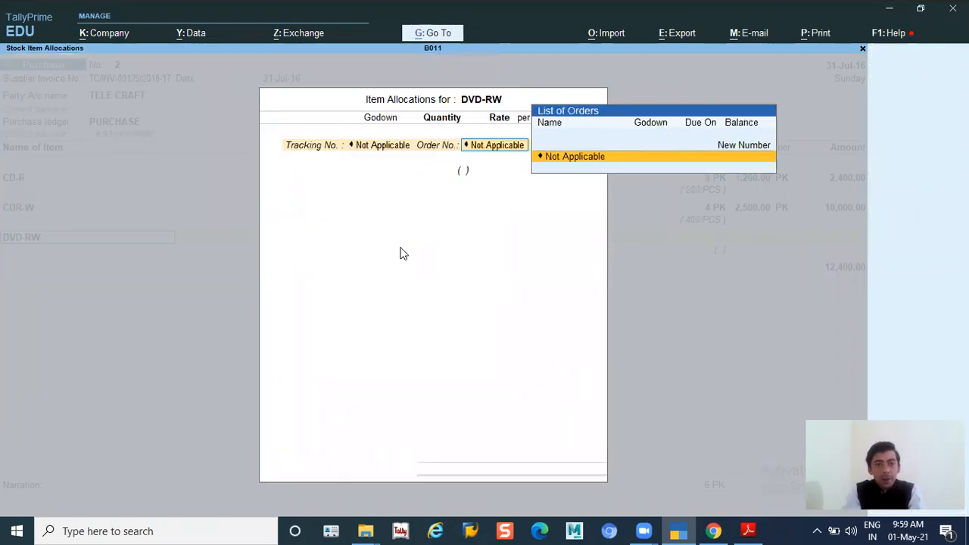
key(Return)
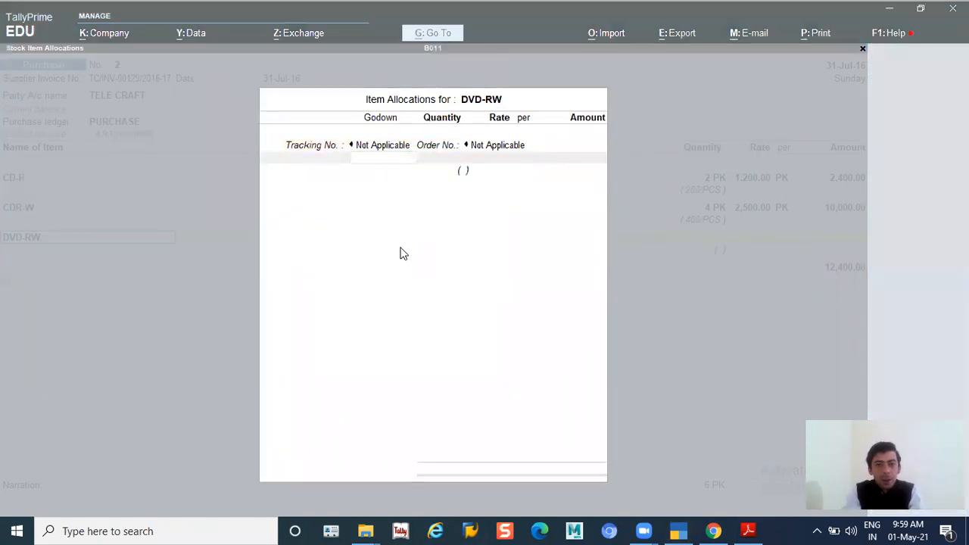
key(alt+Tab)
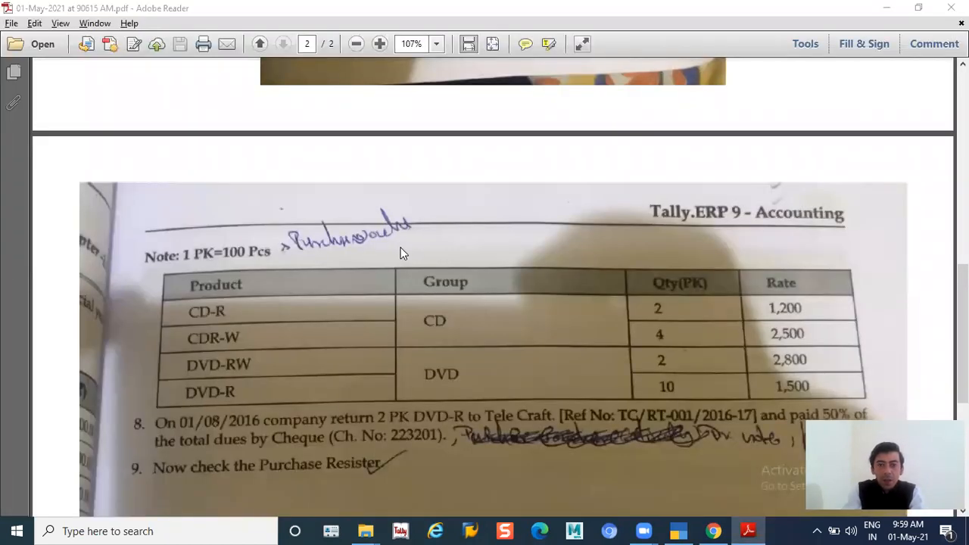
key(alt+Tab)
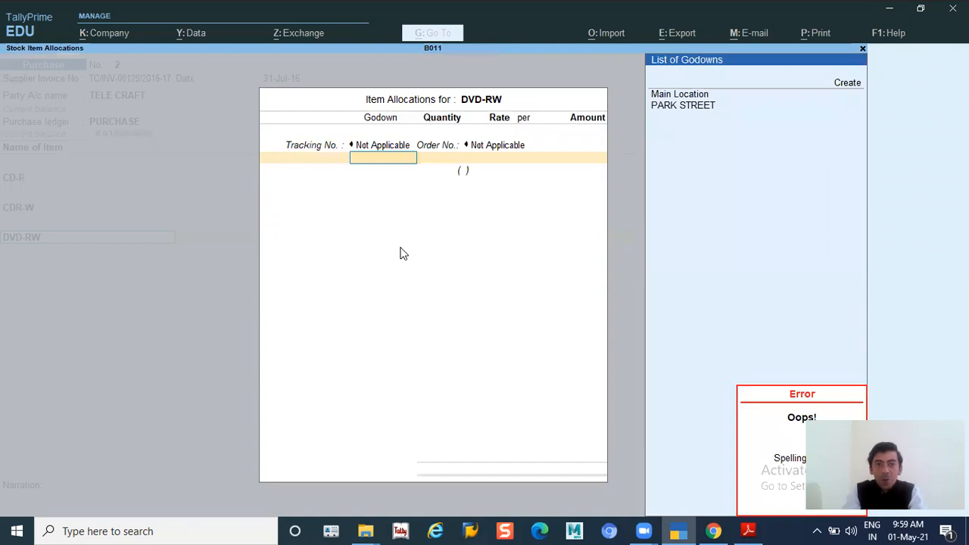
key(Return)
text(2 PK)
key(Return)
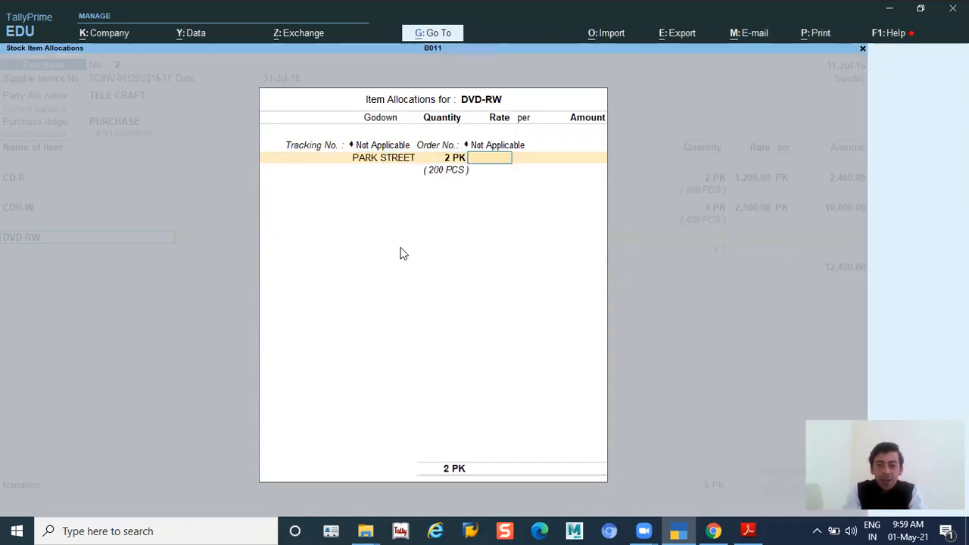
Check the rate in the exercise PDF, set DVD-RW's rate to 2,800 per PK and accept the allocation
key(alt+Tab)
key(alt+Tab)
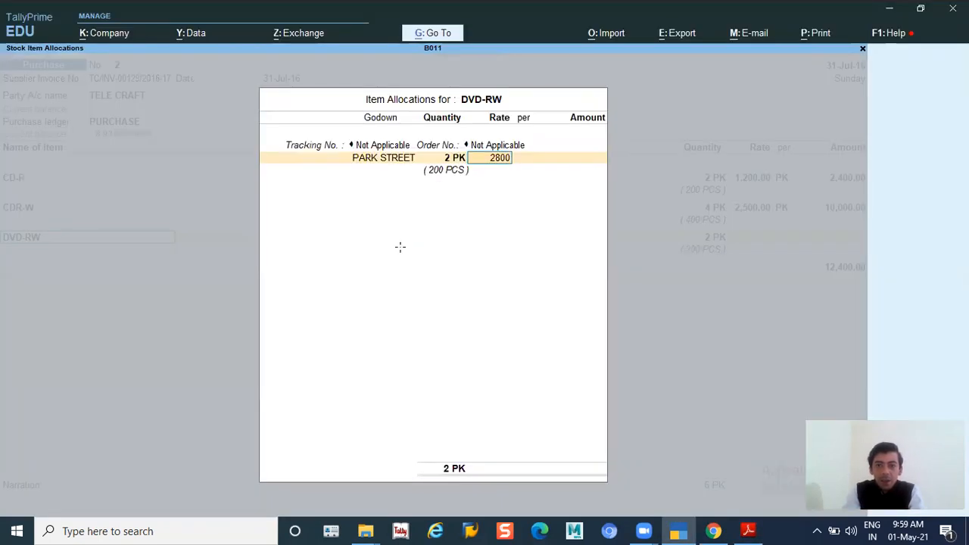
key(Return)
key(alt+Tab)
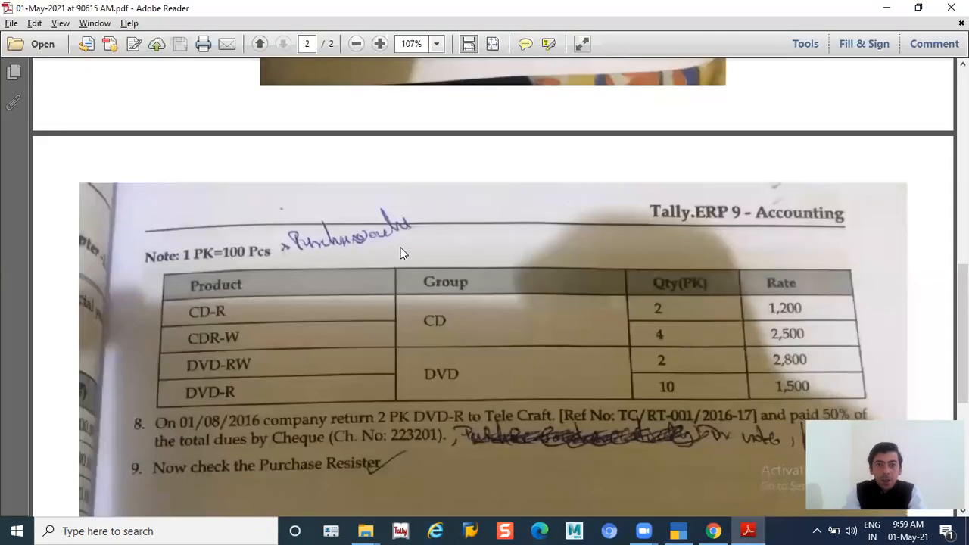
key(alt+Tab)
key(Return)
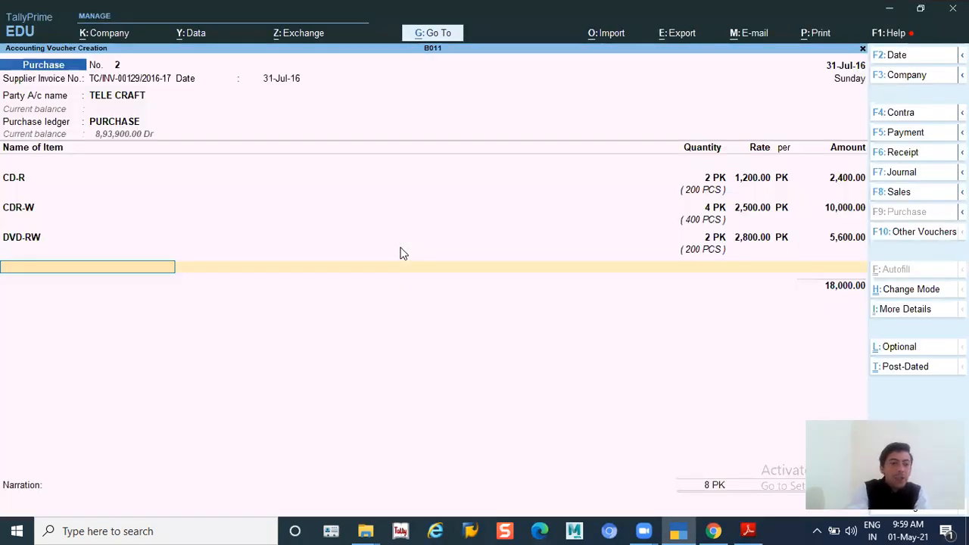
Create the stock item DVD-R under the DVD group, keeping category Not Applicable and units of 100 PCS = 1 PK
key(alt+c)
key(alt+Tab)
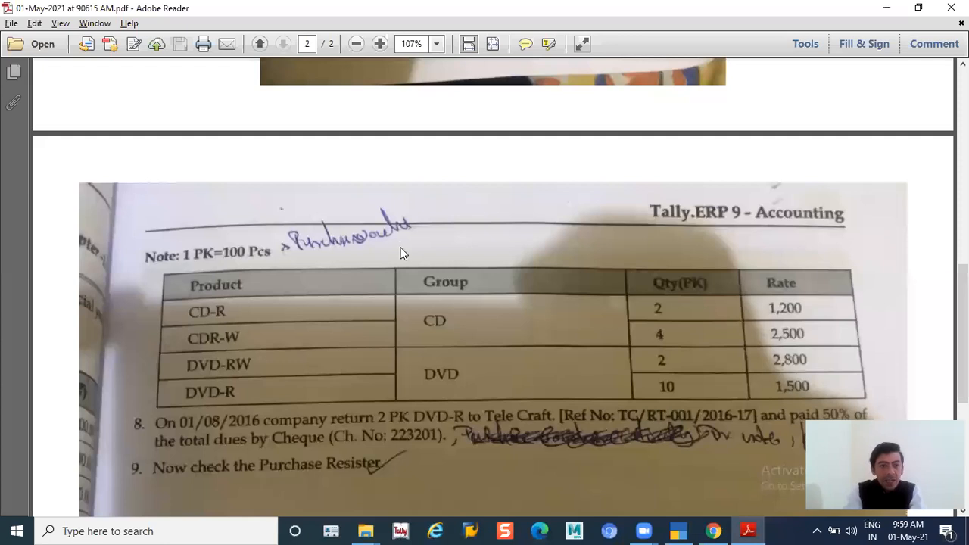
key(alt+Tab)
text(DVD-R)
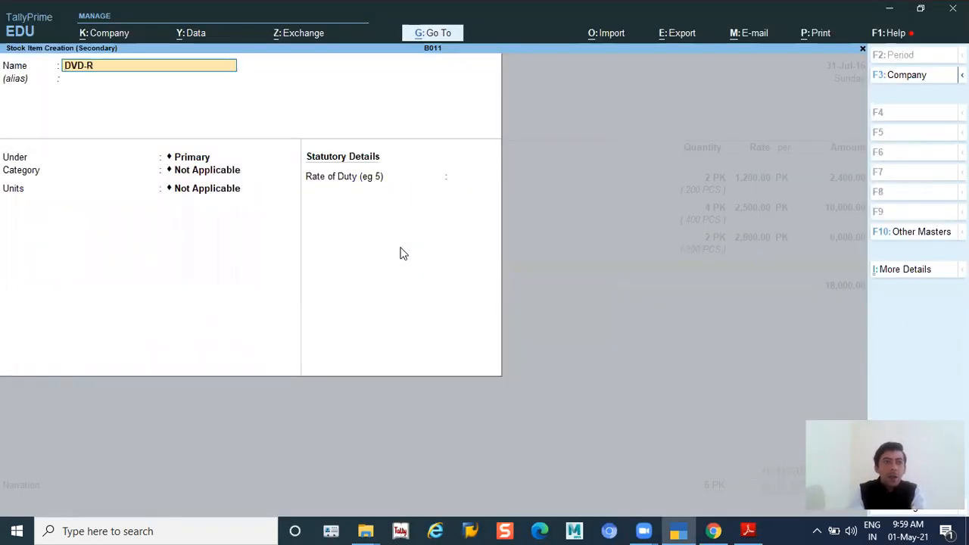
key(Return)
key(Return)
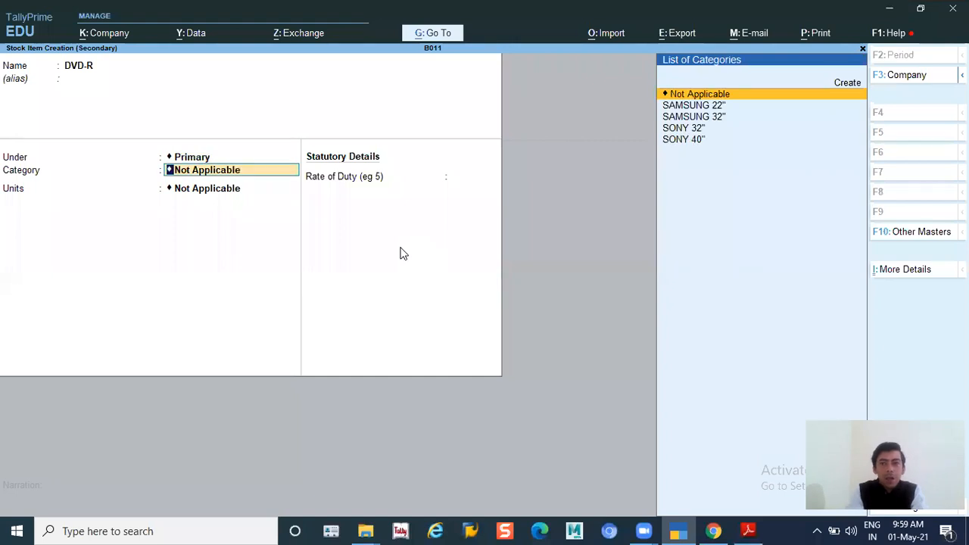
key(BackSpace)
key(Return)
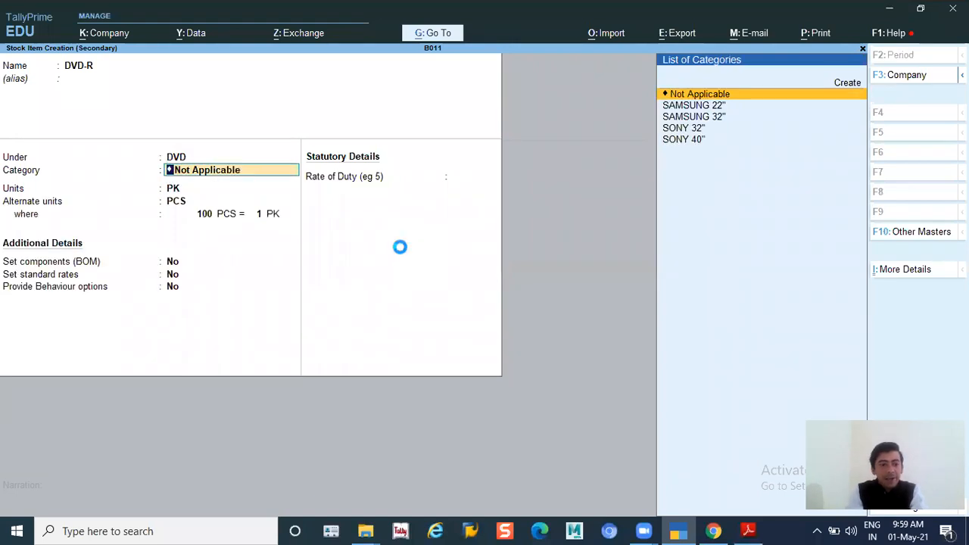
key(Return)
key(ctrl+a)
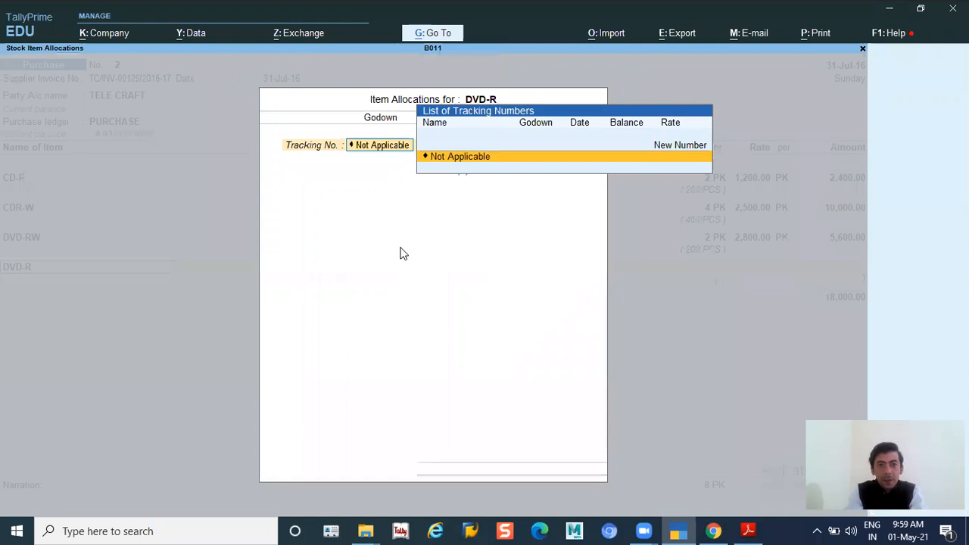
Allocate DVD-R with tracking and order numbers Not Applicable, godown PARK STREET and a quantity of 10 PK, checking the exercise PDF
key(Return)
key(alt+Tab)
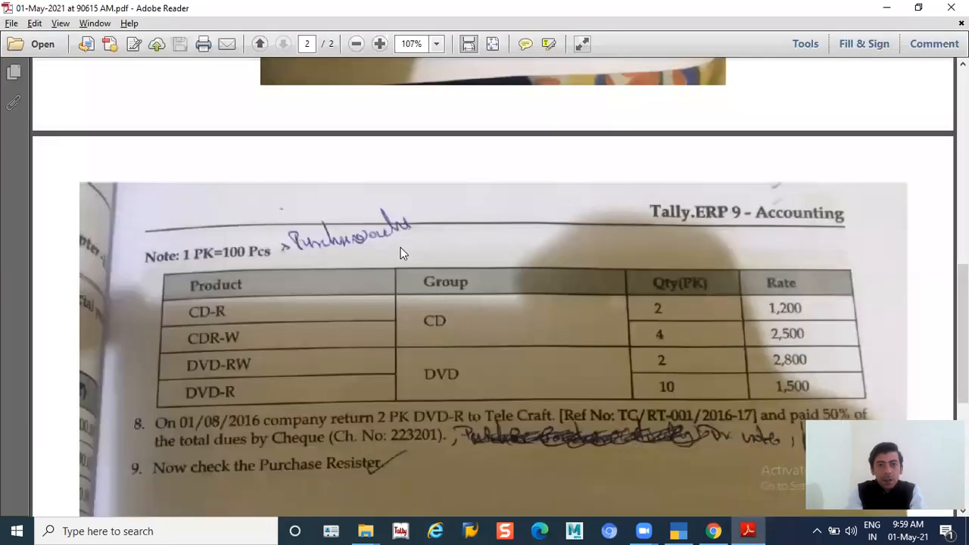
key(alt+Tab)
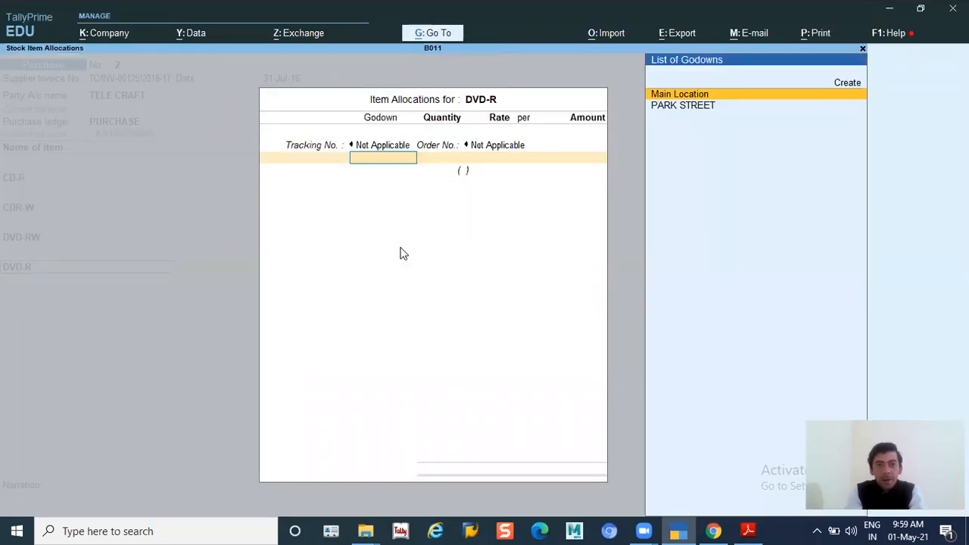
key(Down)
key(Return)
key(alt+Tab)
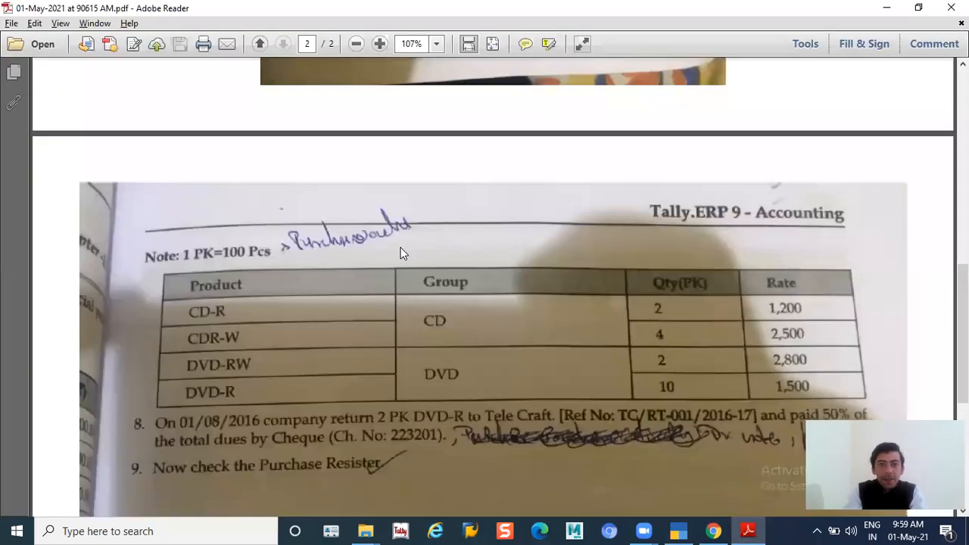
key(alt+Tab)
Set DVD-R's rate to 1,500 per PK and accept the allocation
text(1)
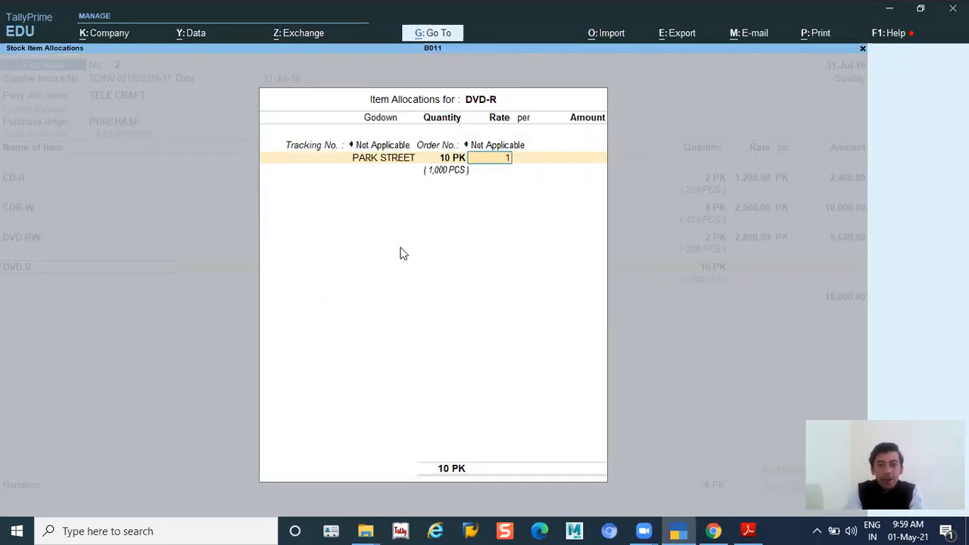
text(,500)
key(Return)
key(Return)
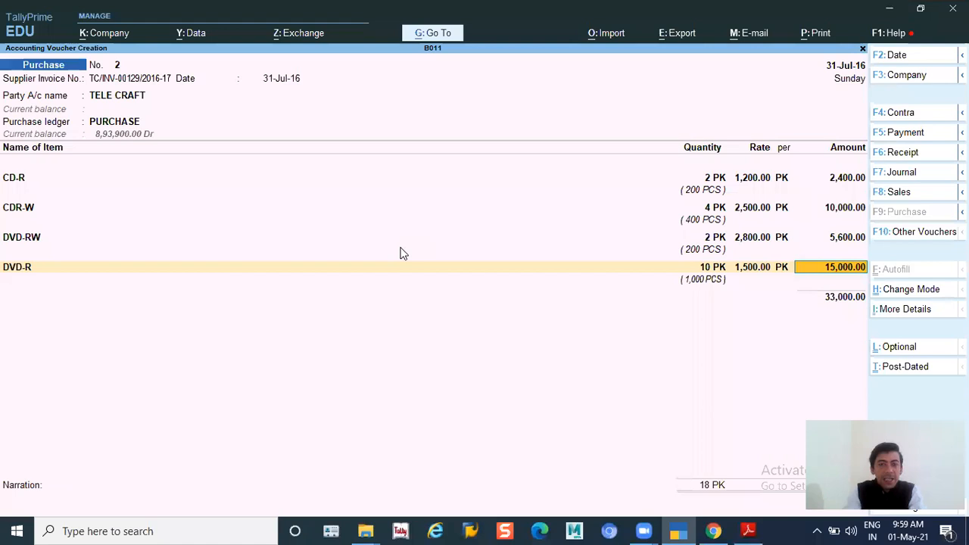
key(Return)
End the item list and record TELE CRAFT's bill as a New Ref for 33,000.00 Cr, leaving the narration blank
key(alt+Tab)
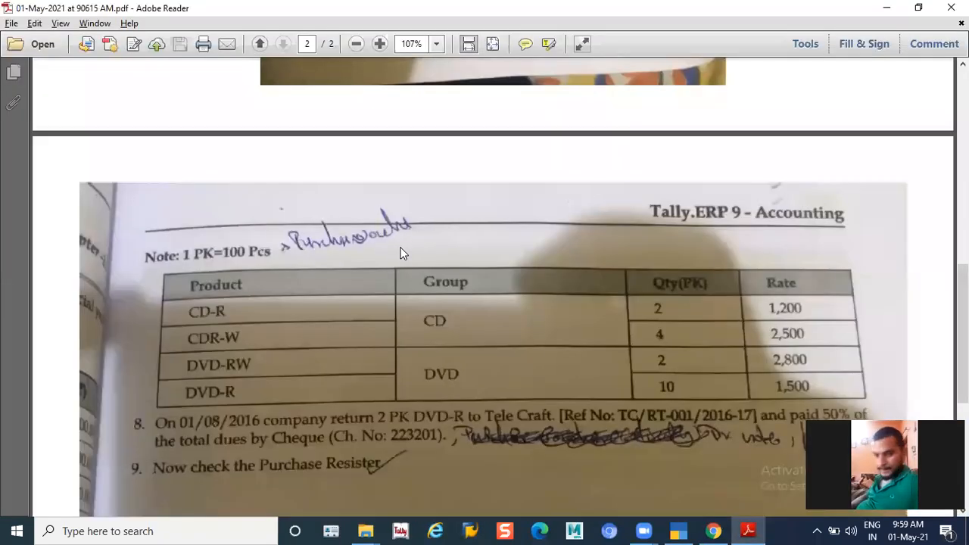
key(alt+Tab)
key(Return)
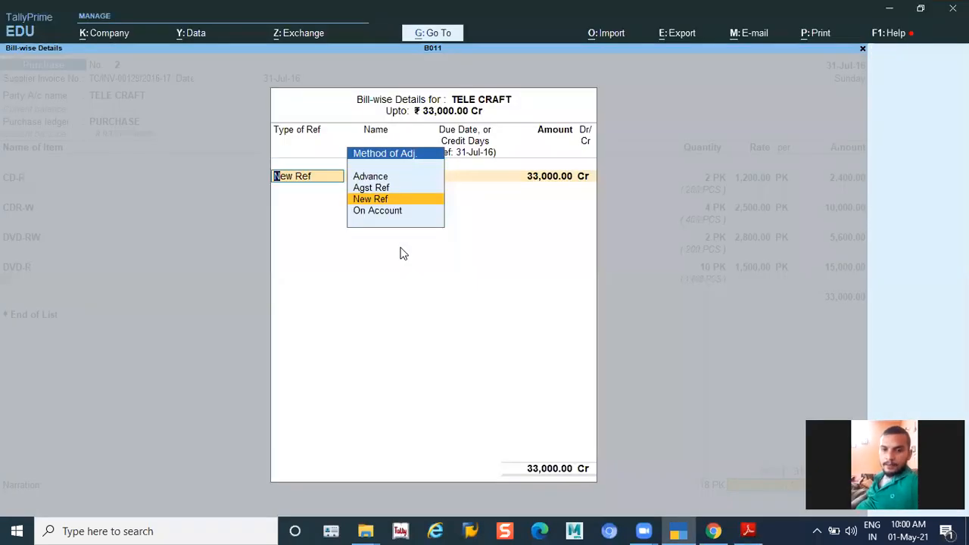
key(Return)
key(Return)
key(Return)
key(Return)
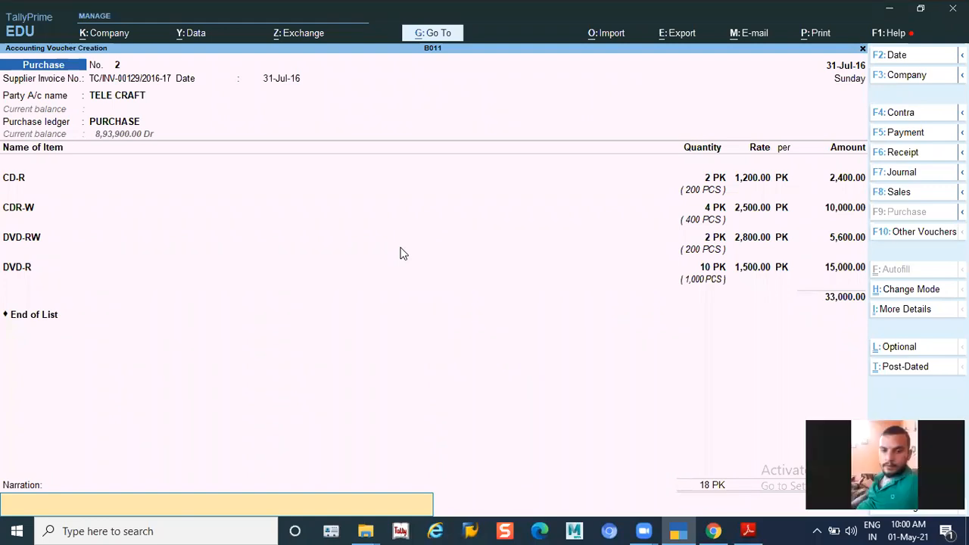
key(alt+Tab)
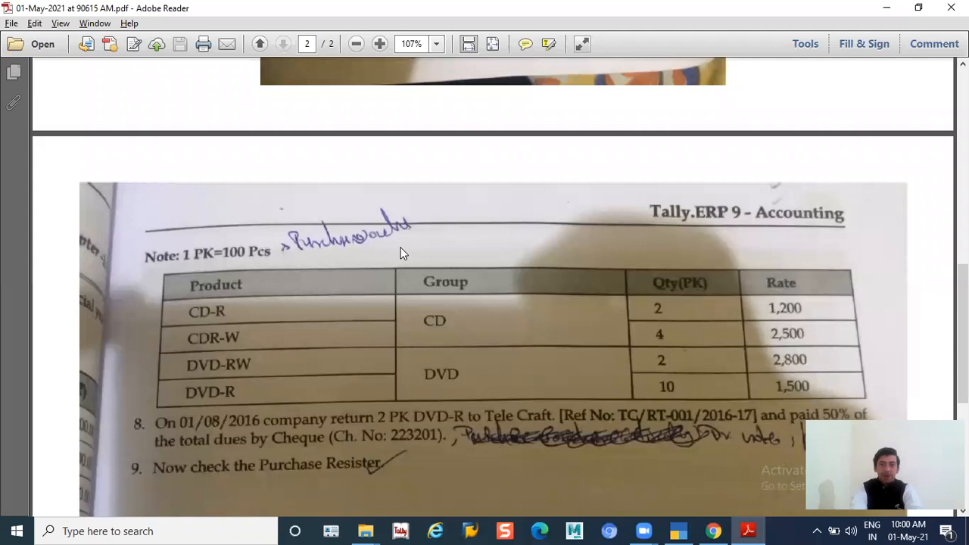
key(alt+Tab)
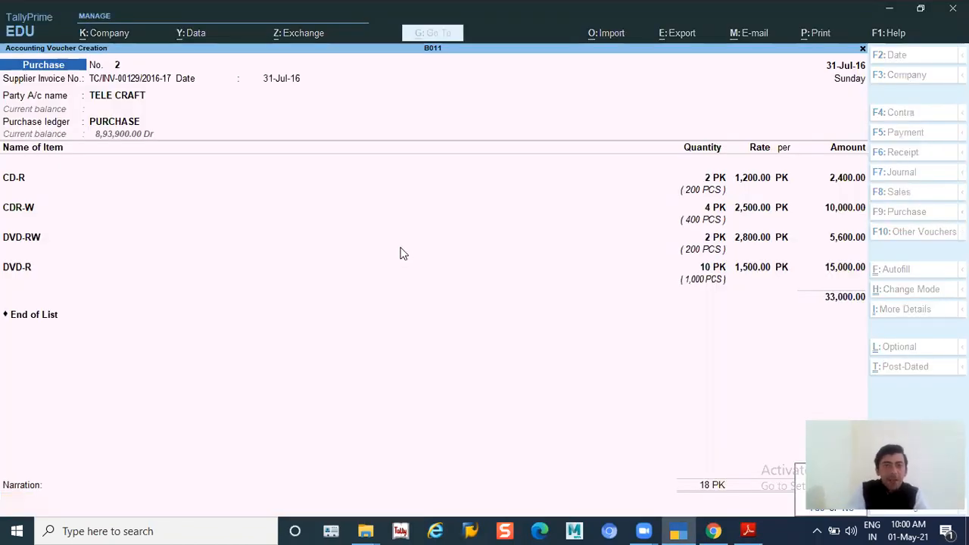
Save the TELE CRAFT purchase voucher and read the DVD-R return transaction in the exercise PDF
key(ctrl+a)
key(alt+Tab)
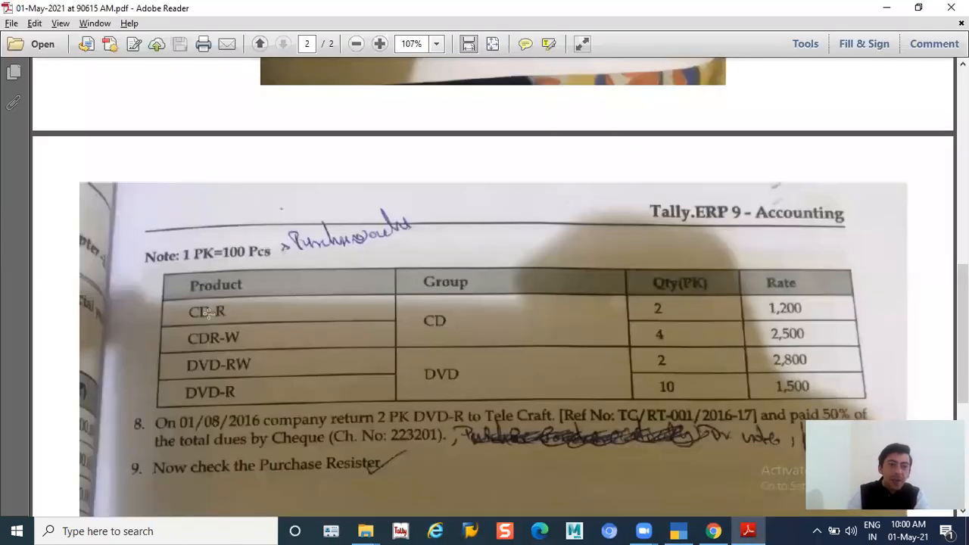
scroll(214, 289, down, 3)
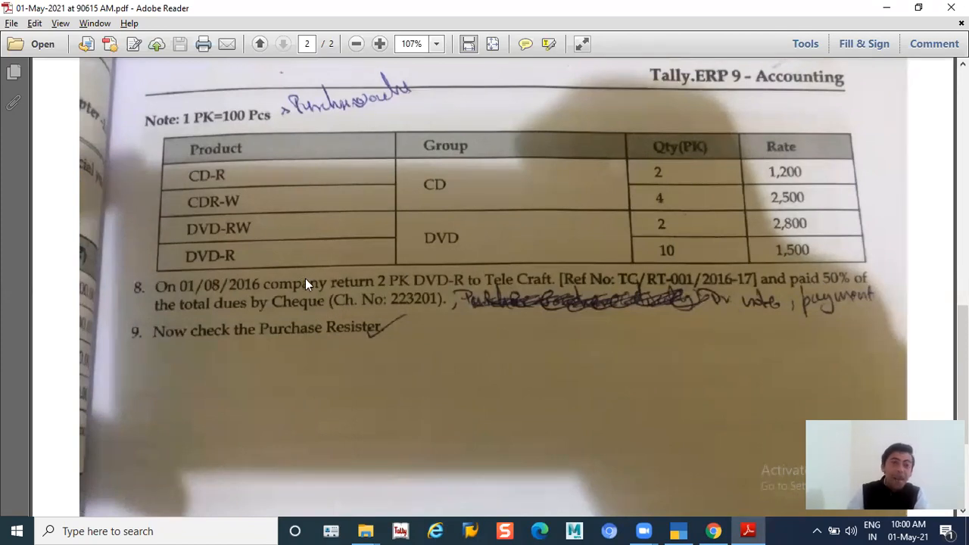
key(alt+Tab)
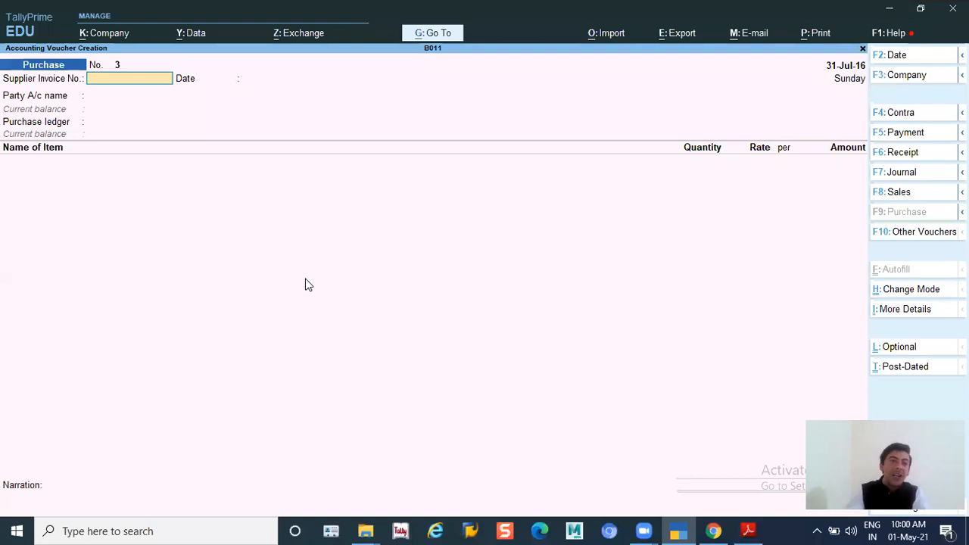
Change the voucher type from Purchase to Debit Note
click(922, 235)
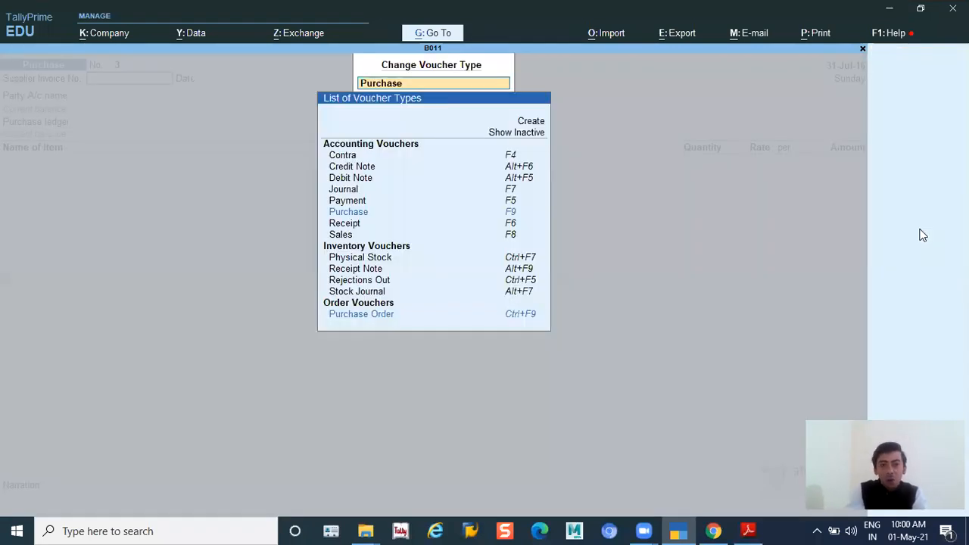
key(Down)
key(Down)
key(Down)
key(Down)
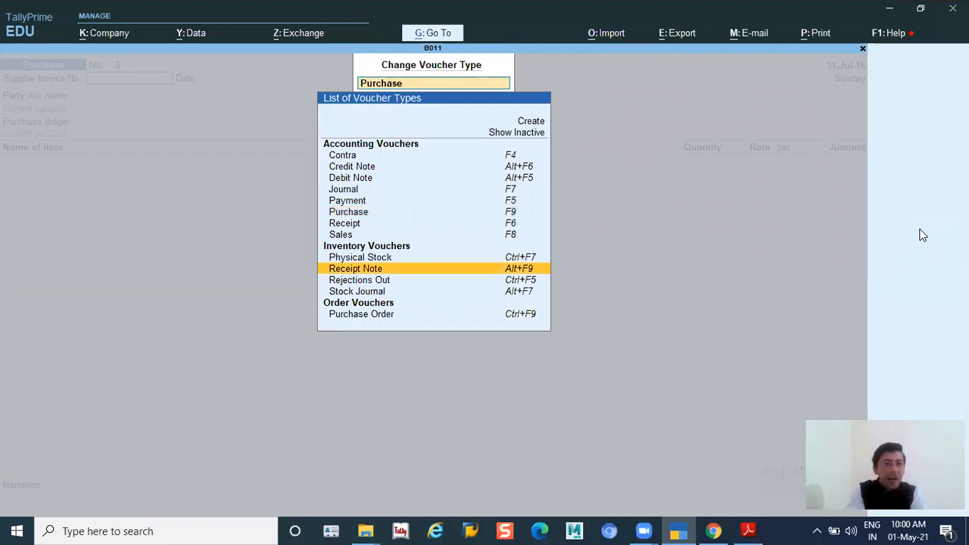
key(Up)
key(Up)
key(Up)
key(Up)
key(Up)
key(Up)
key(Up)
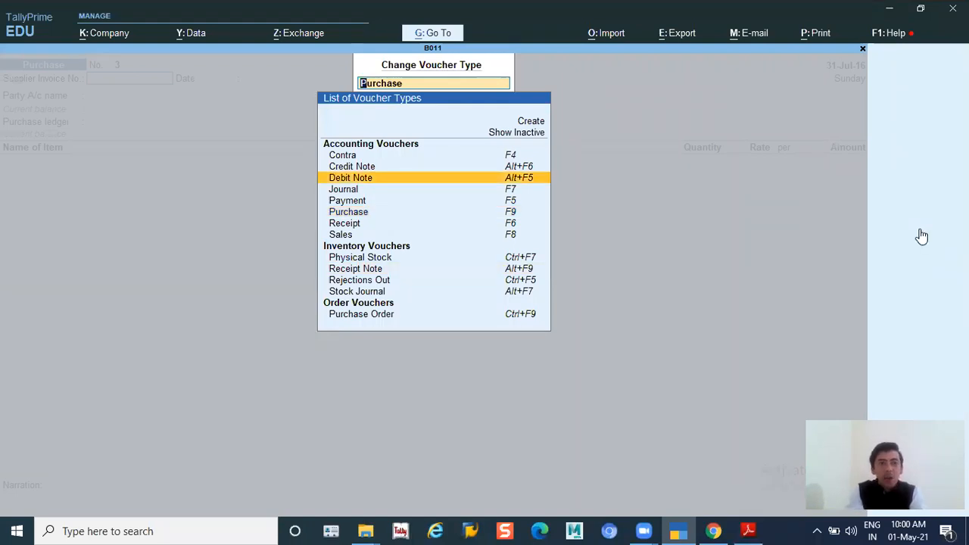
key(Return)
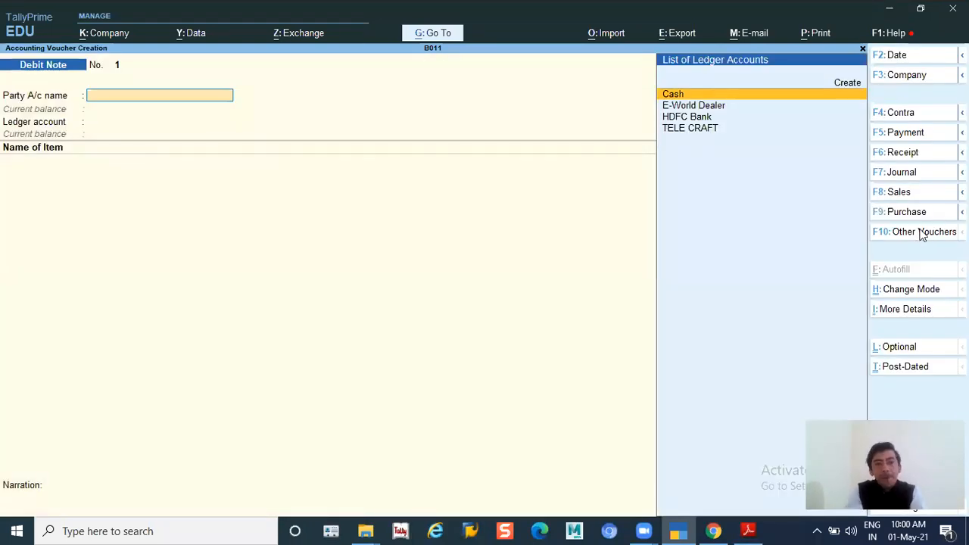
Check the return date in the exercise PDF and set the debit note's voucher date to 1-8-2016
key(alt)
key(alt+Tab)
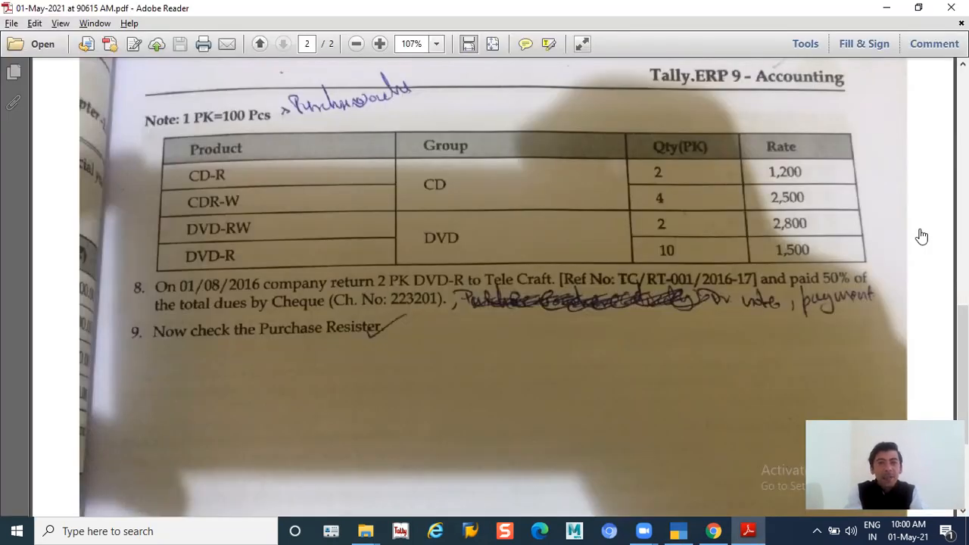
key(alt+Tab)
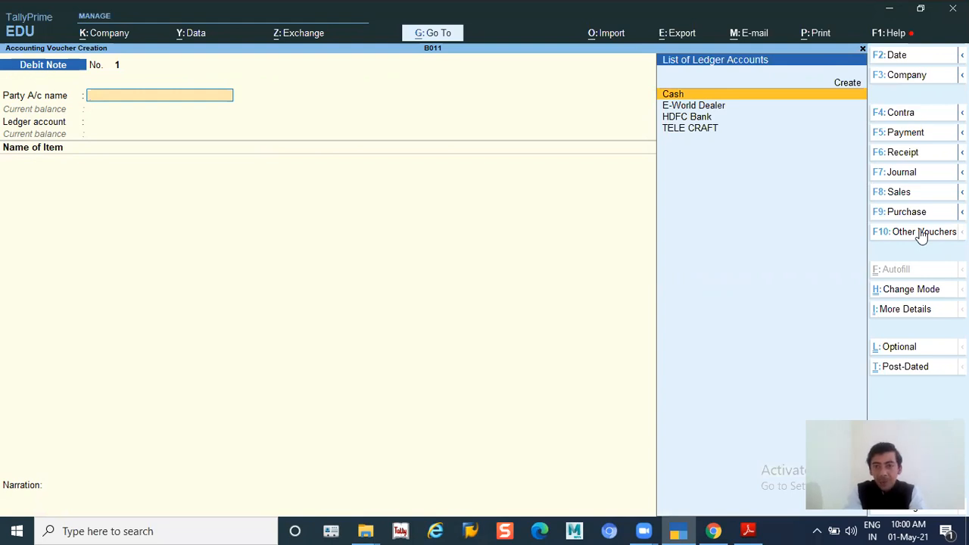
key(Down)
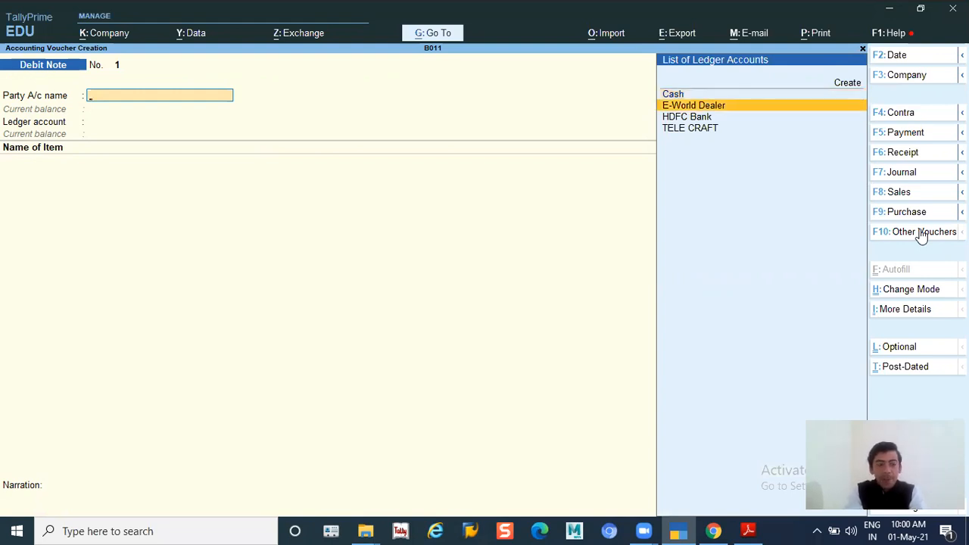
key(F2)
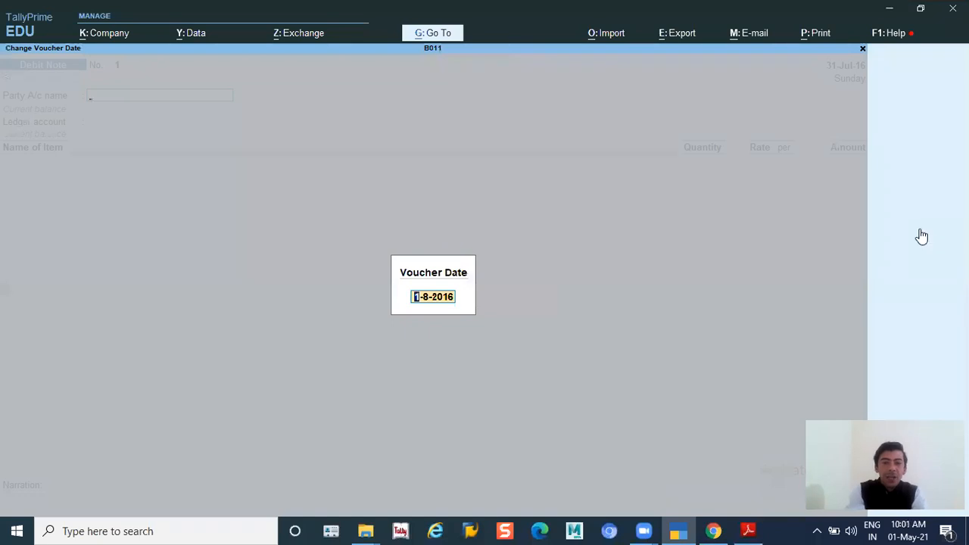
key(Return)
Select TELE CRAFT as the debit note's party and accept its dispatch and party details without entering anything
key(alt+Tab)
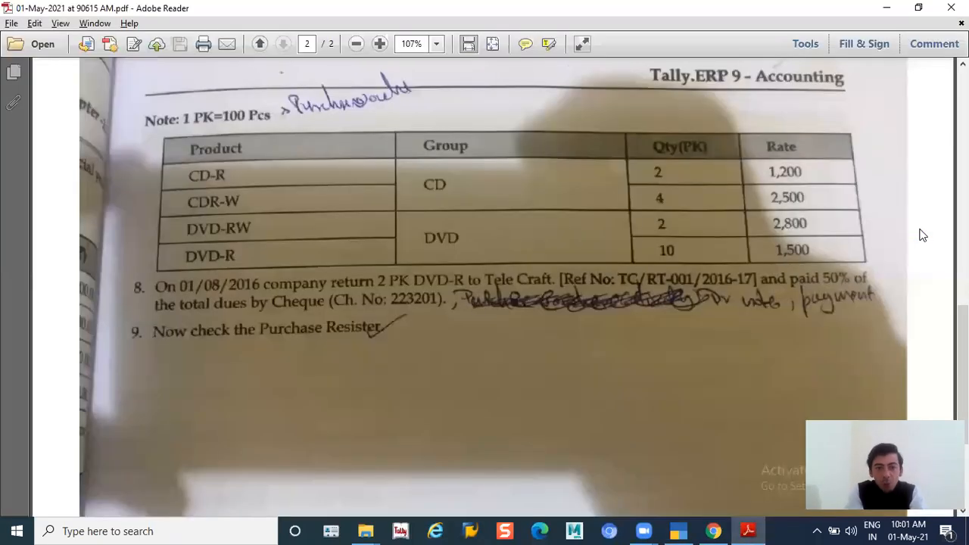
key(alt+Tab)
key(Down)
key(Down)
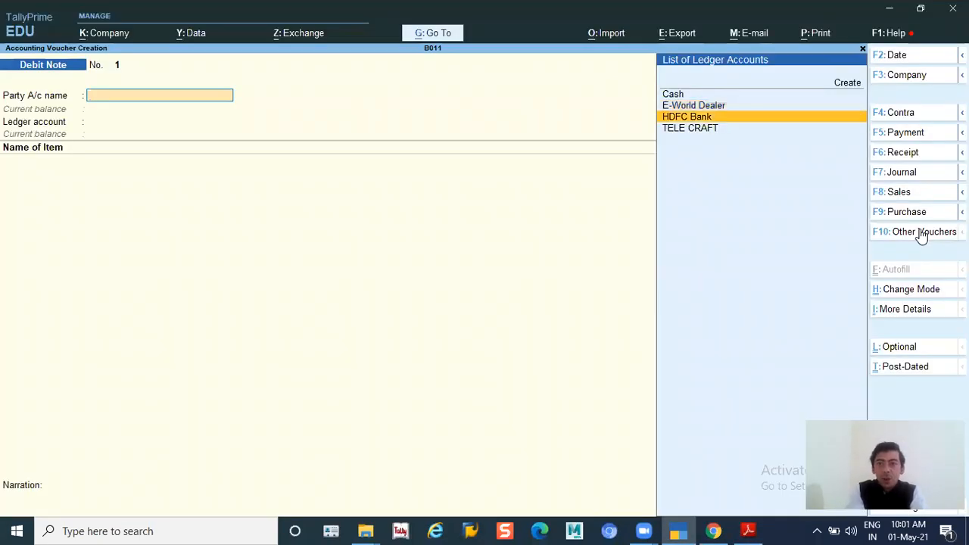
key(Return)
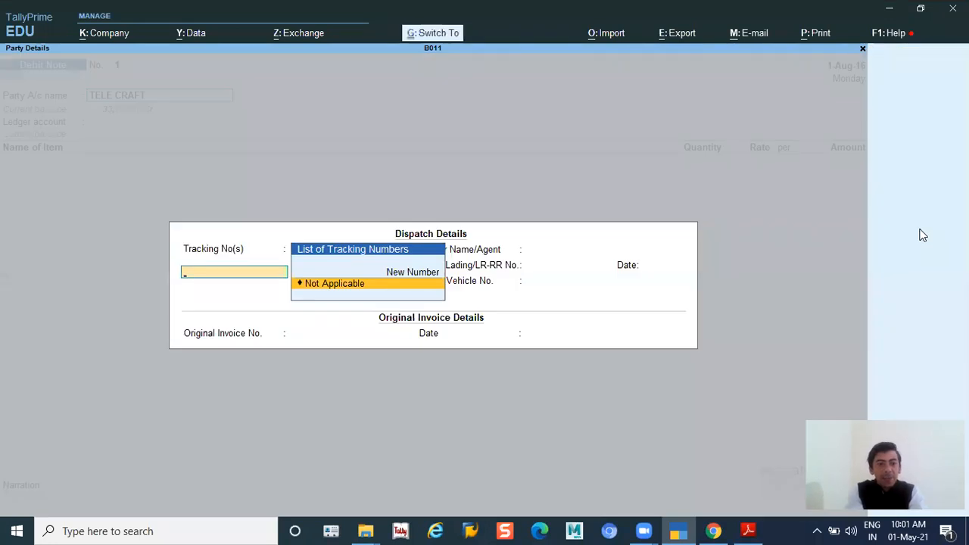
key(ctrl+a)
key(ctrl+a)
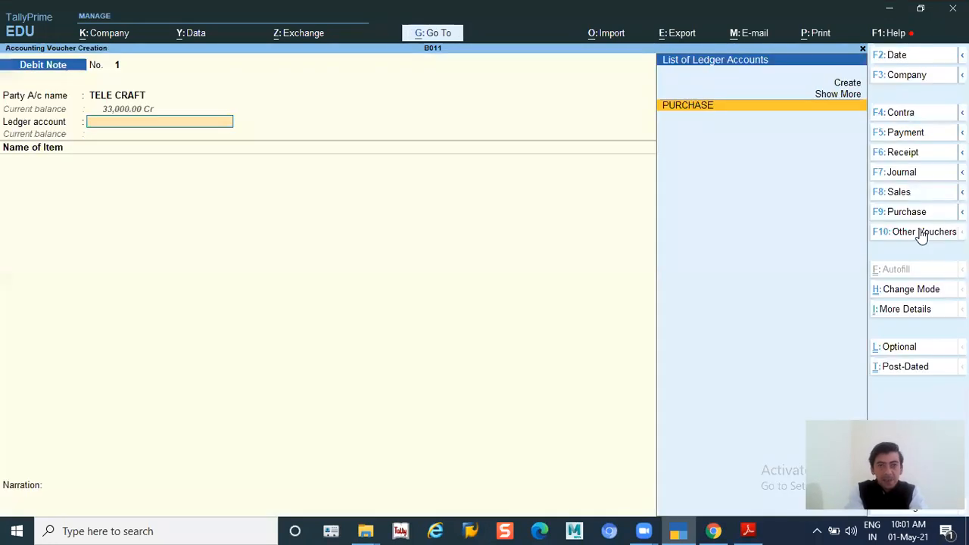
Use PURCHASE as the ledger account and add DVD-R as the returned item, checking the exercise PDF
key(Return)
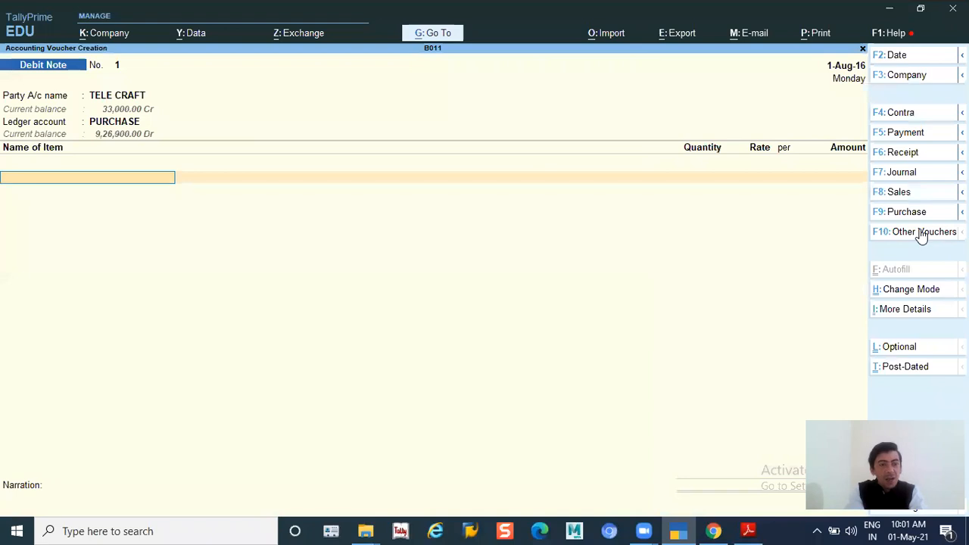
click(921, 233)
key(alt+Tab)
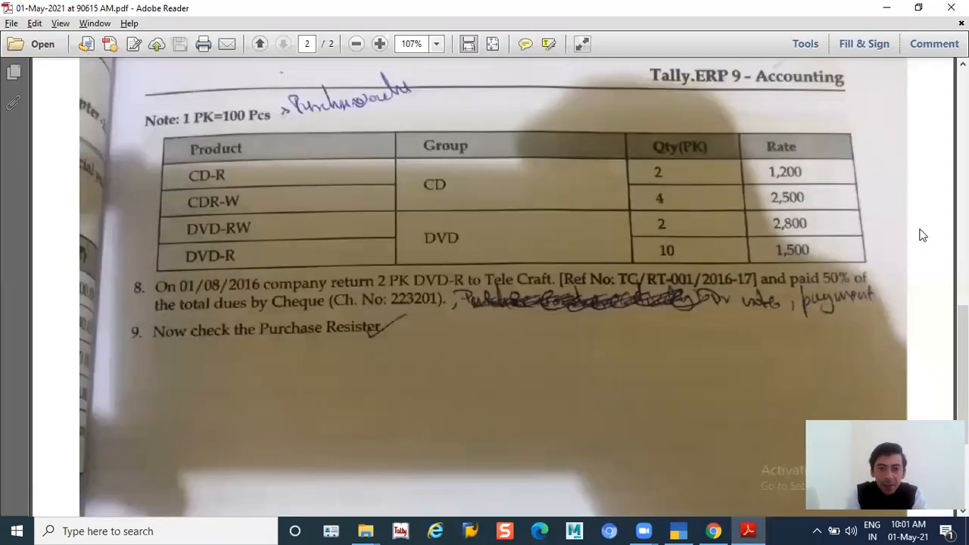
key(alt+Tab)
text(DVD)
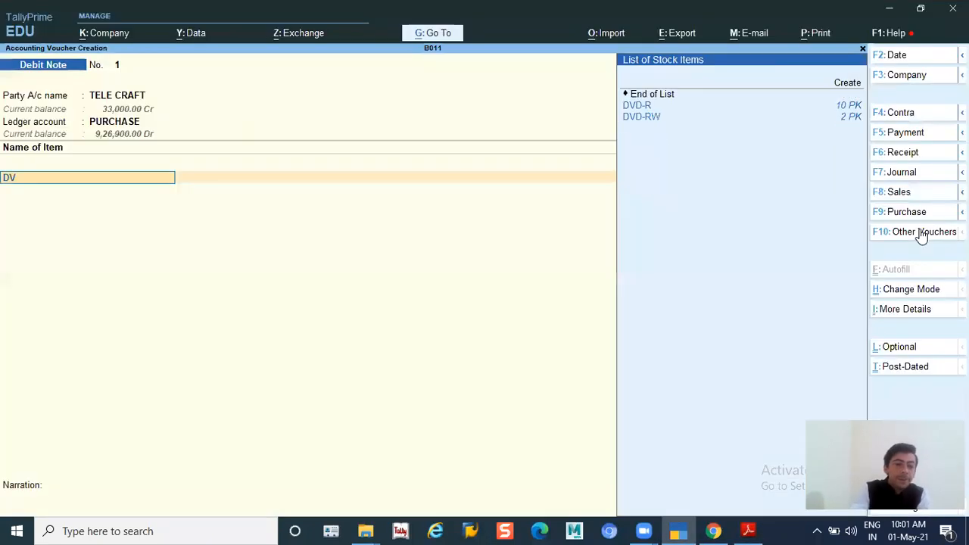
key(Return)
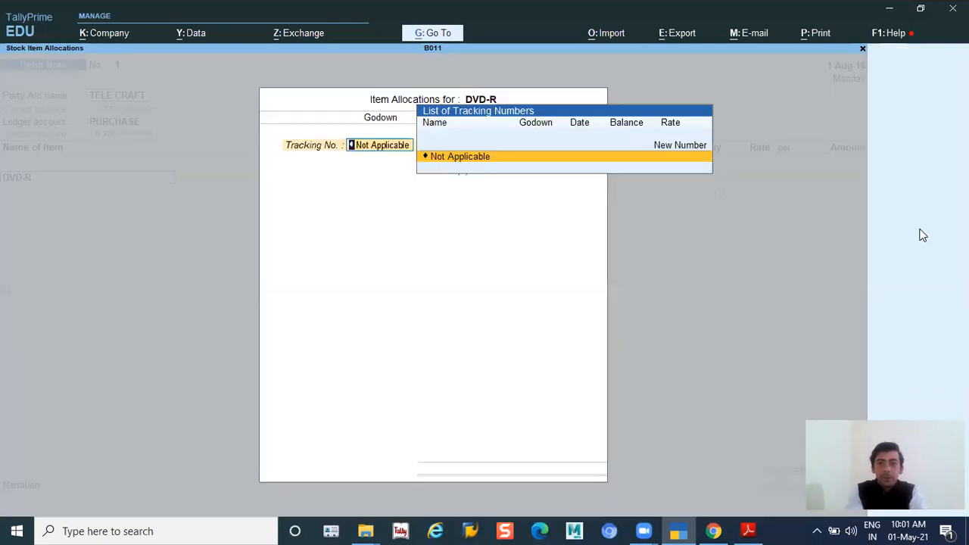
Allocate DVD-R with tracking and order numbers Not Applicable, godown PARK STREET, 2 PK at 1,500.00 per PK
key(Return)
key(Return)
key(alt+Tab)
key(alt+Tab)
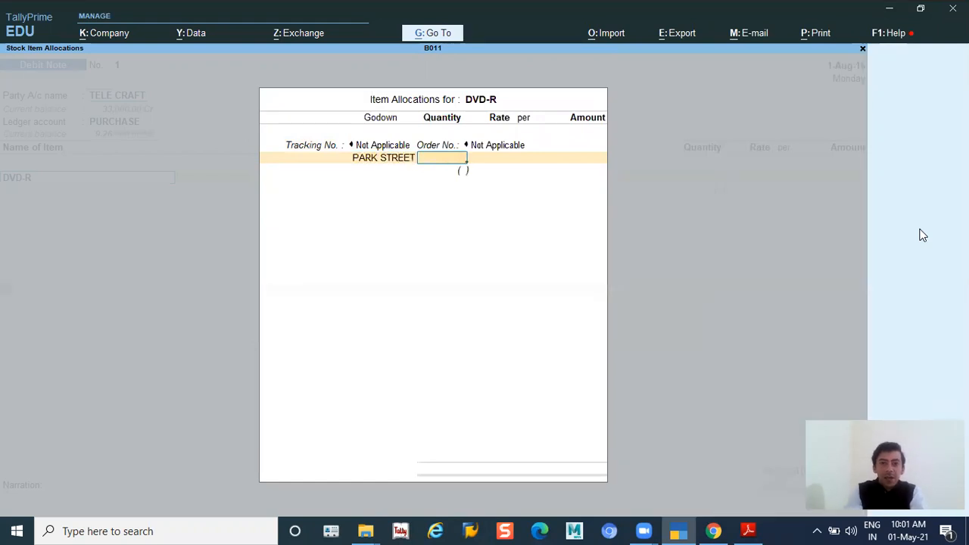
text(2)
key(Return)
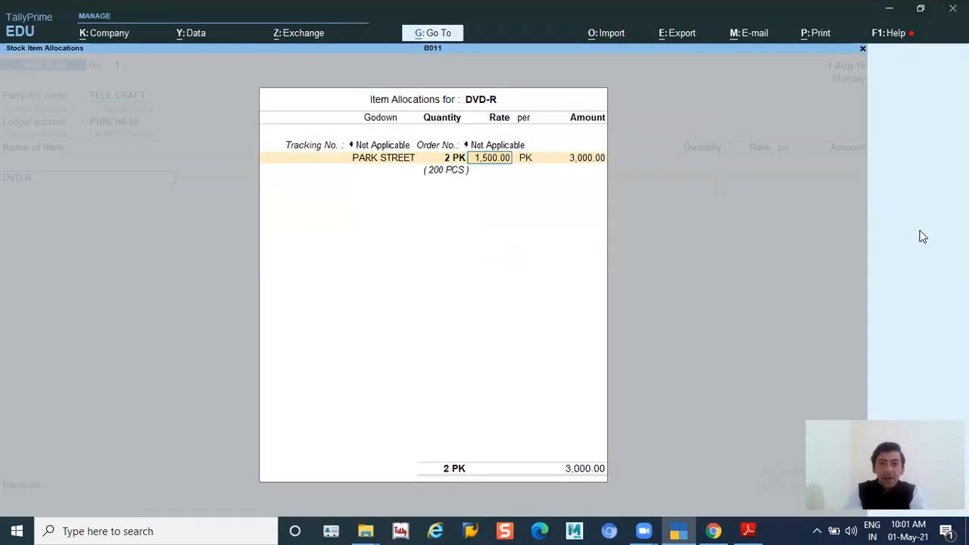
key(Return)
key(Return)
key(Return)
End the item list, adjust TELE CRAFT's 3,000.00 as Agst Ref to the pending 31-Jul-16 bill, and save the debit note
key(Return)
key(Return)
key(Return)
key(Return)
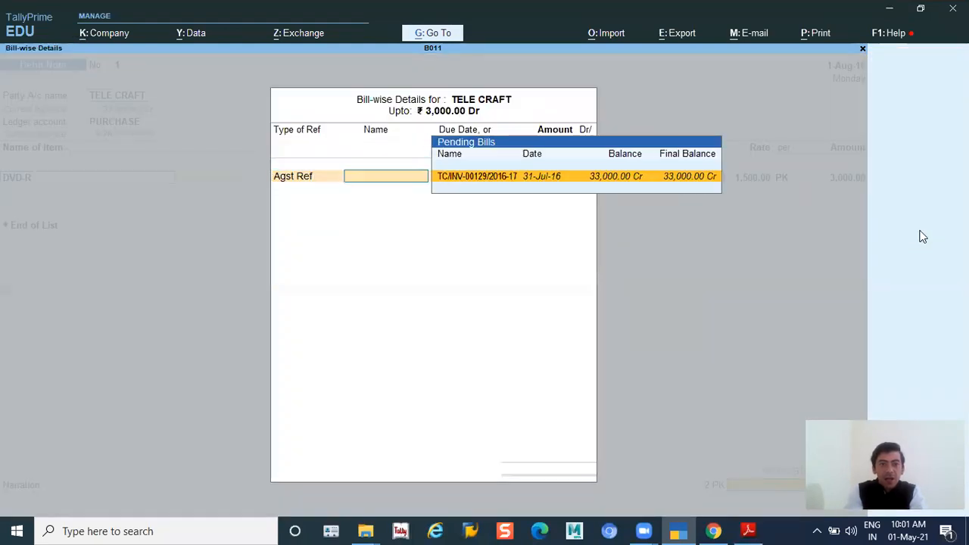
key(Return)
key(Return)
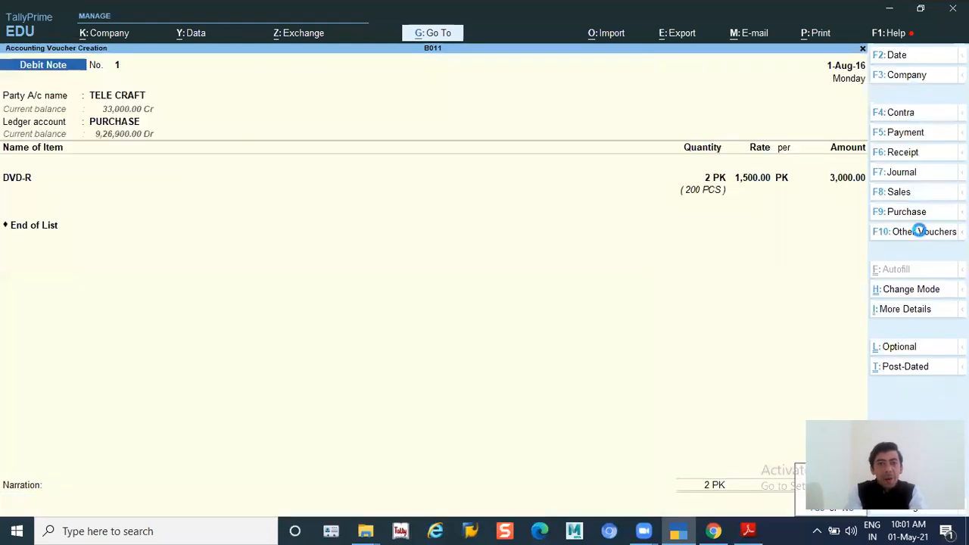
key(Return)
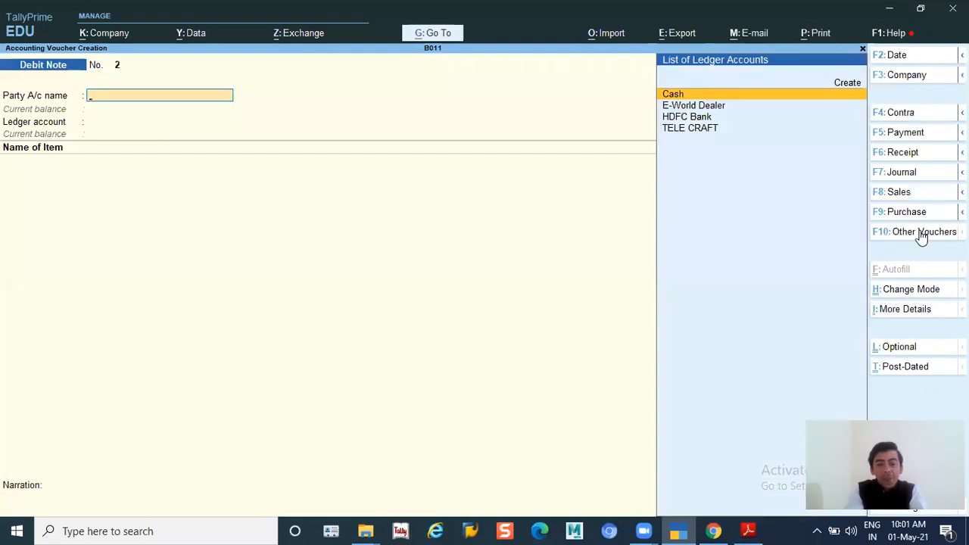
Leave voucher entry and open the Account Books under Display More Reports
key(Escape)
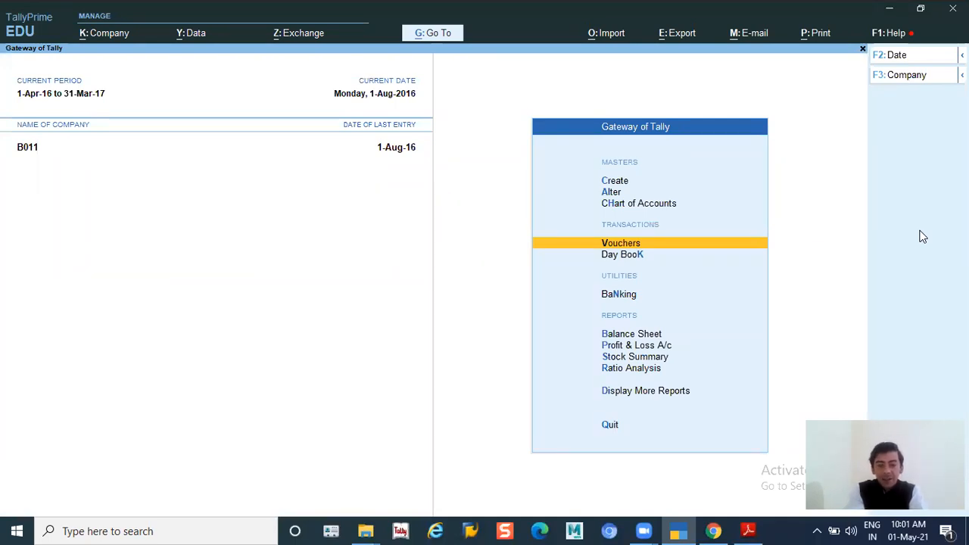
key(Down)
key(Down)
key(Down)
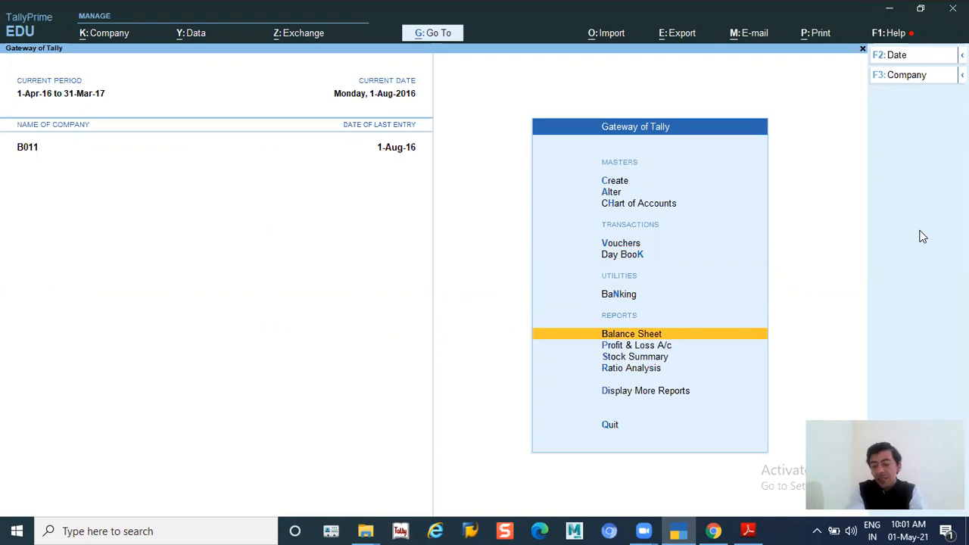
key(Down)
key(Down)
key(Down)
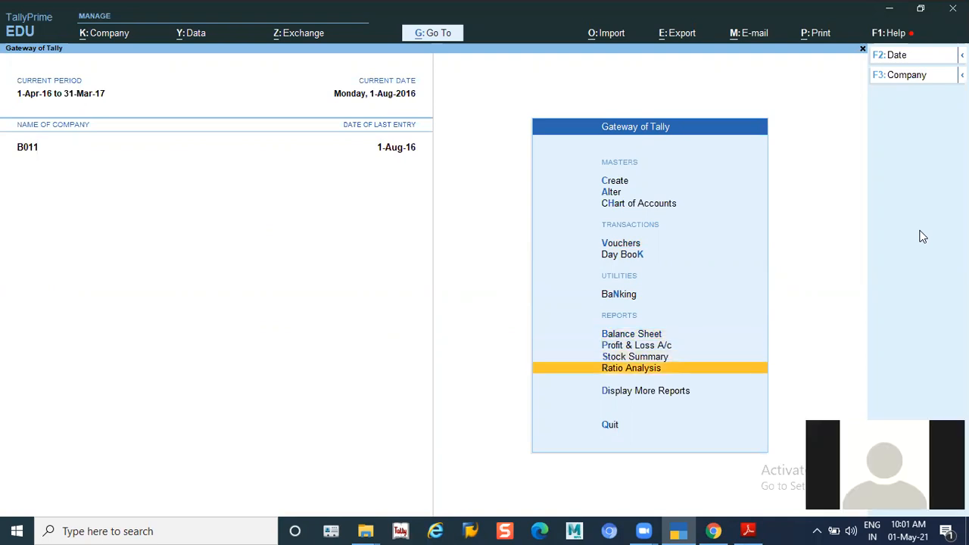
key(Down)
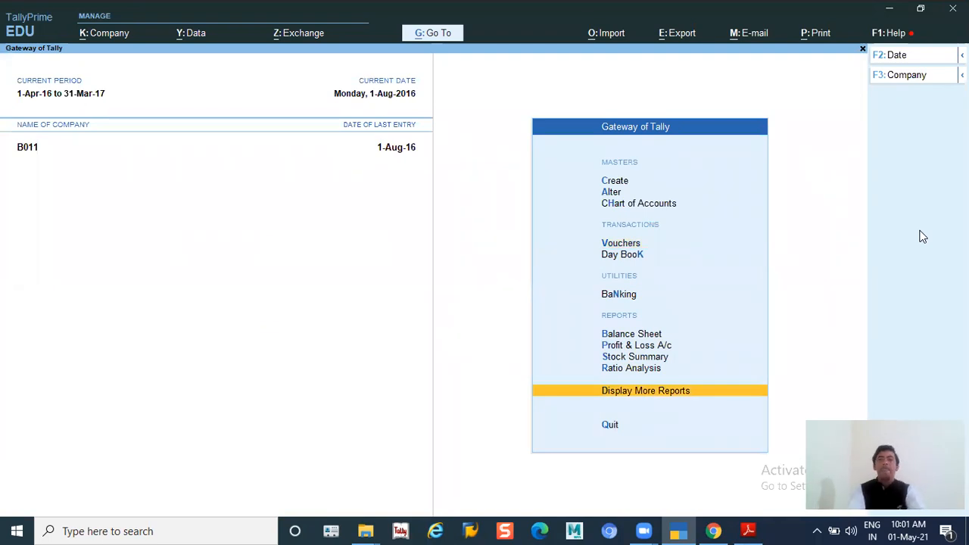
key(Return)
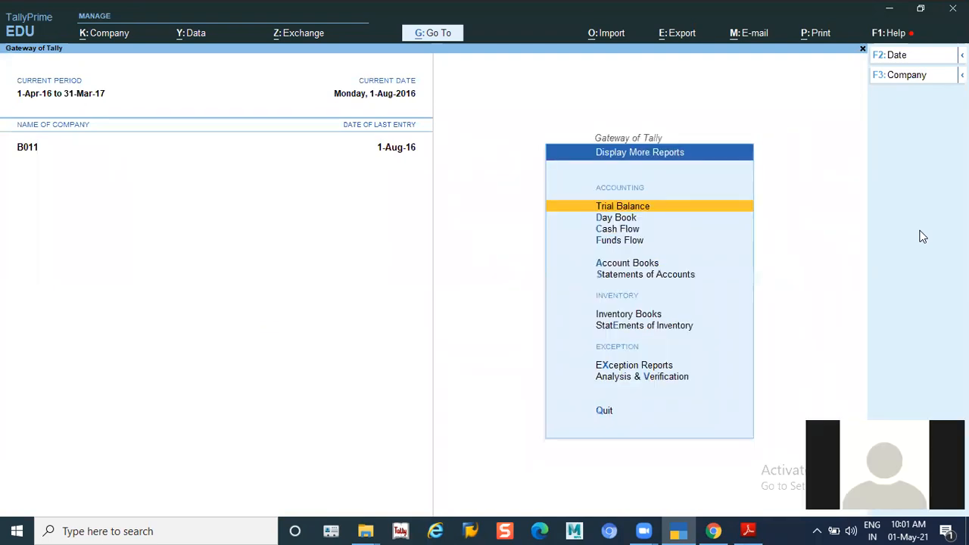
key(Down)
key(Down)
key(Down)
key(Down)
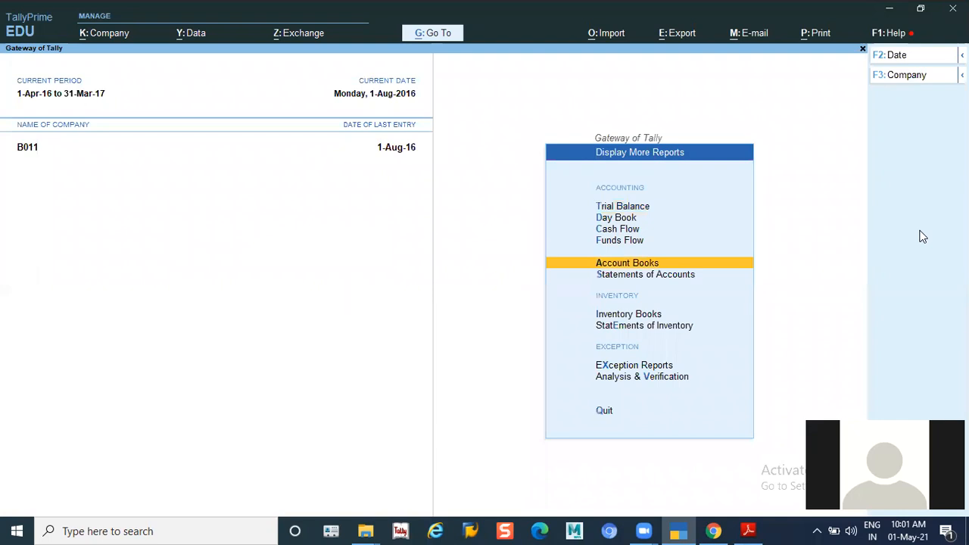
key(Return)
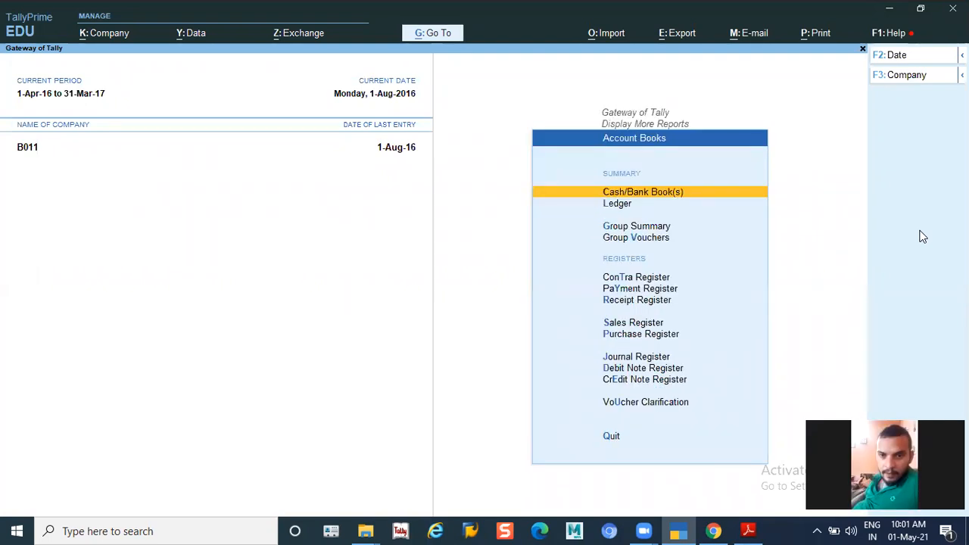
Open the ledger vouchers report for TELE CRAFT
key(Down)
key(Return)
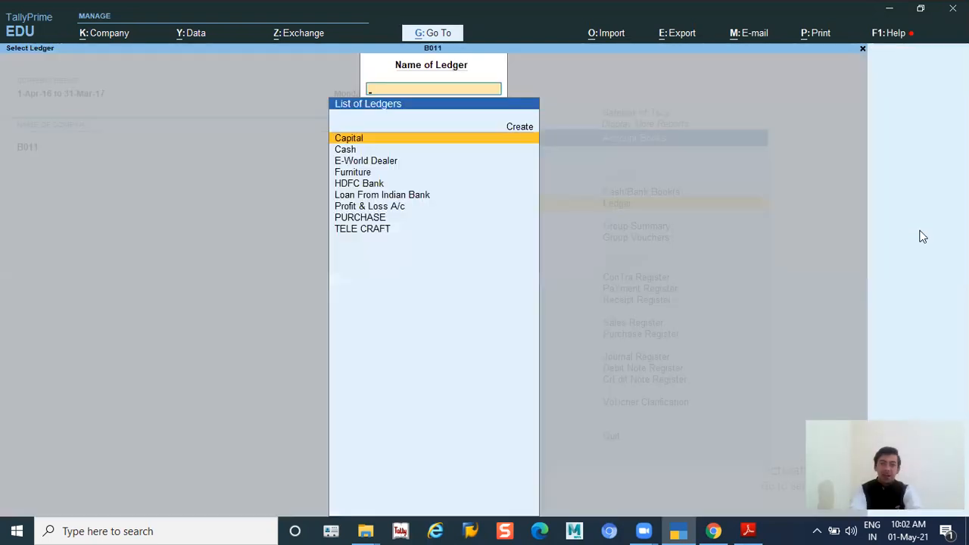
key(Down)
key(Down)
key(Down)
key(Down)
key(Down)
key(Down)
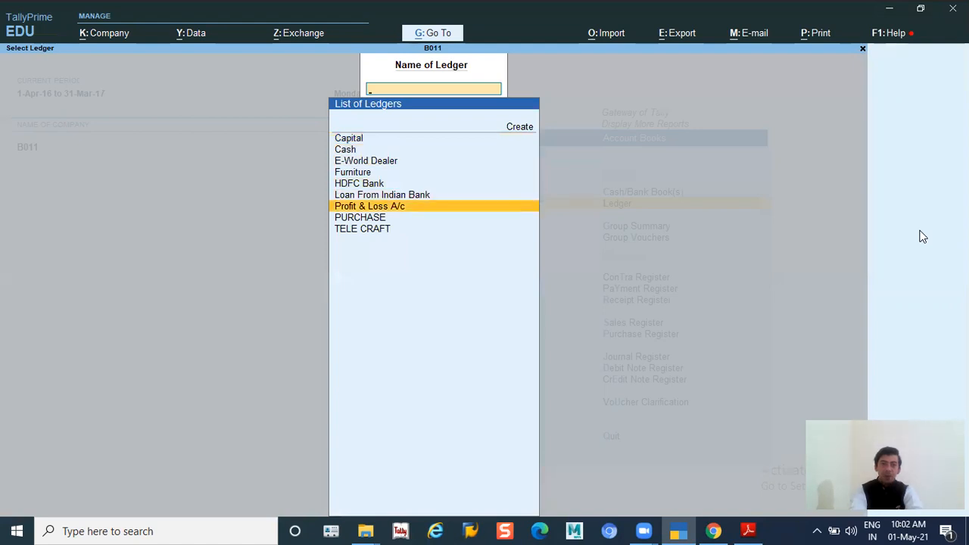
key(Down)
key(Down)
key(Return)
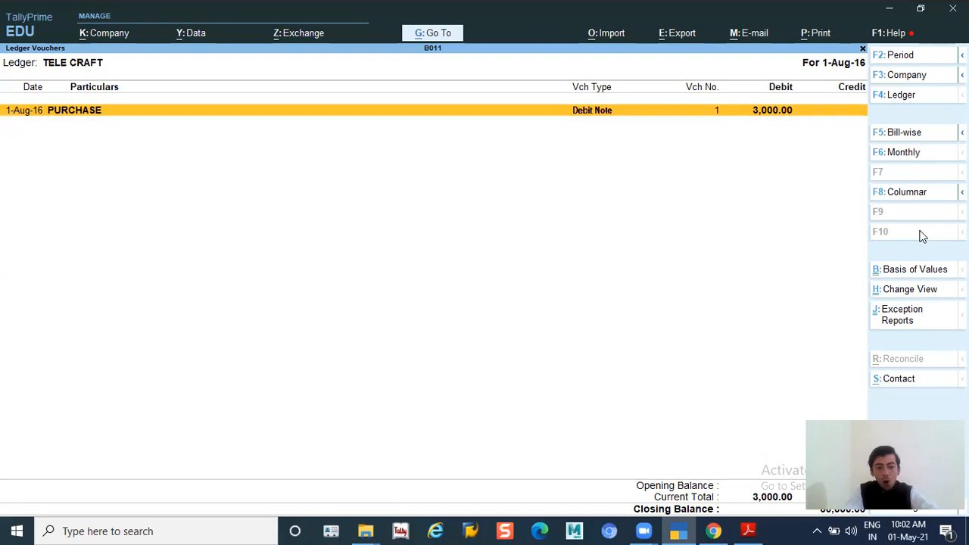
Set the TELE CRAFT ledger report's period to 1-Apr-16 to 1-Aug-16
key(alt+F2)
key(BackSpace)
text(1-4)
key(Return)
key(Return)
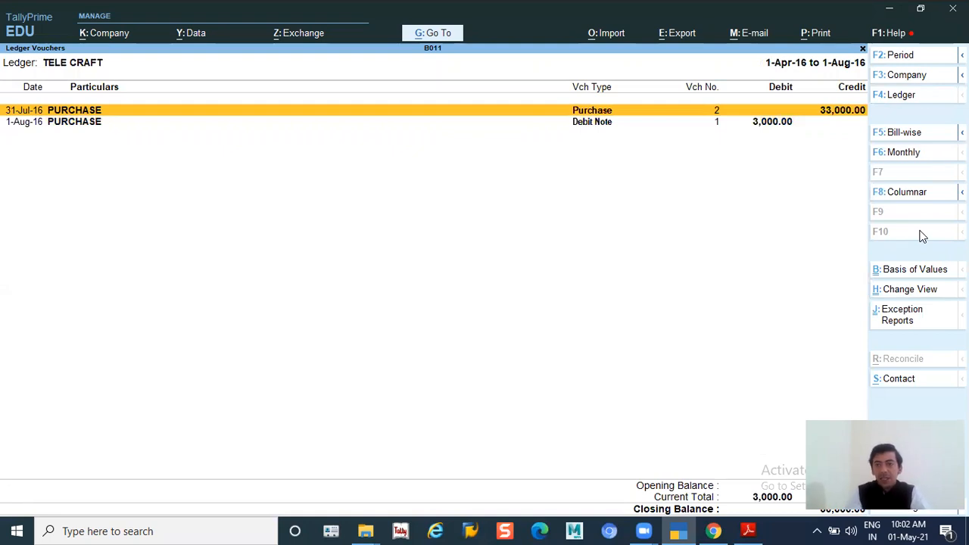
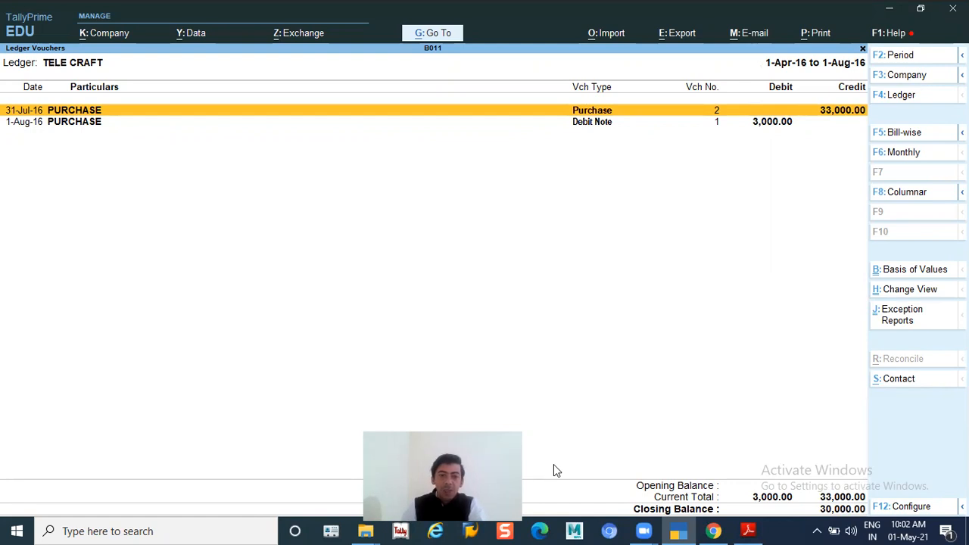
Leave the TELE CRAFT ledger report and start a new Payment voucher
key(Escape)
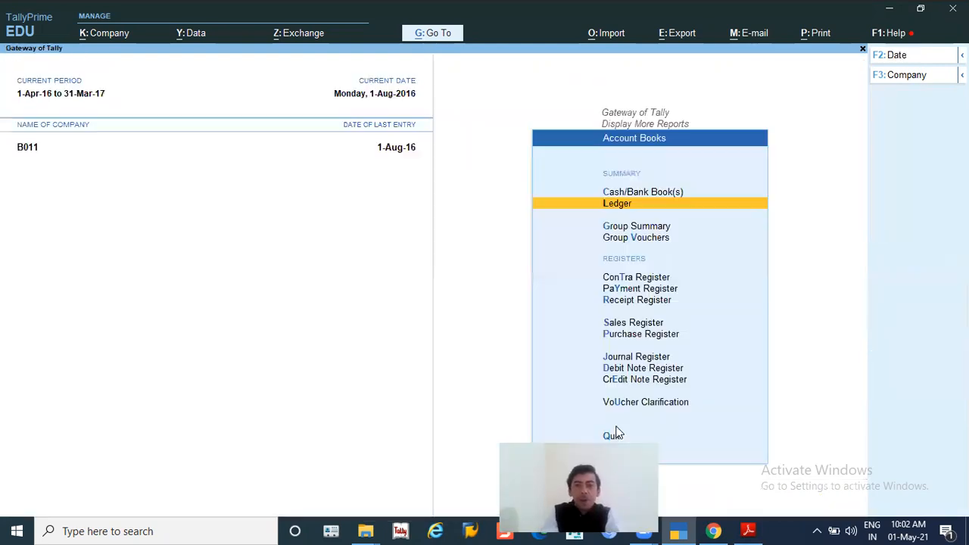
key(Escape)
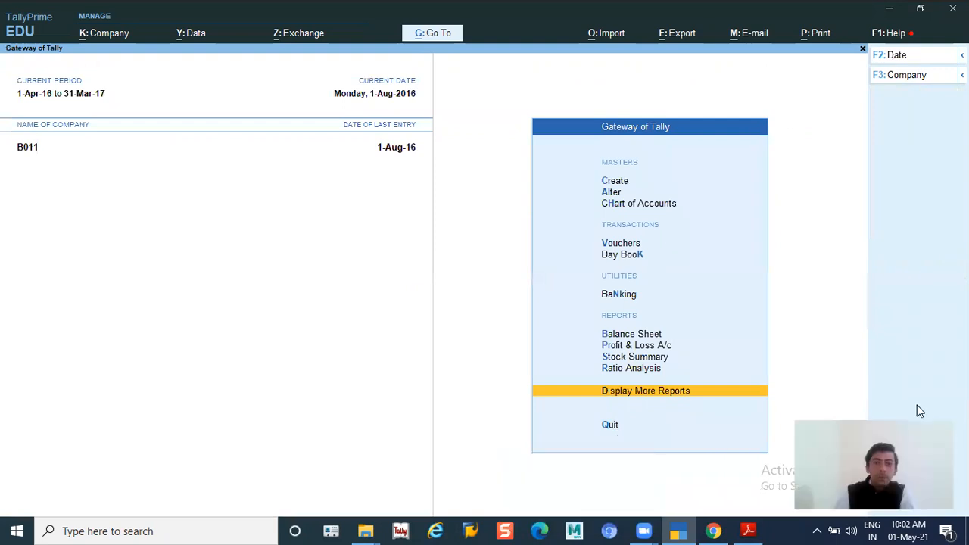
key(Escape)
key(n)
key(Down)
key(Down)
key(Down)
key(Down)
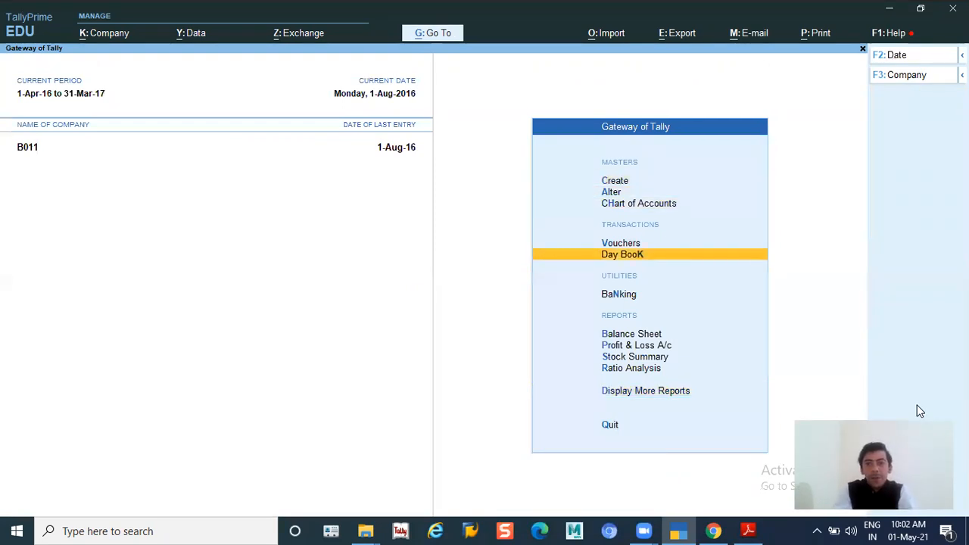
key(Up)
key(Return)
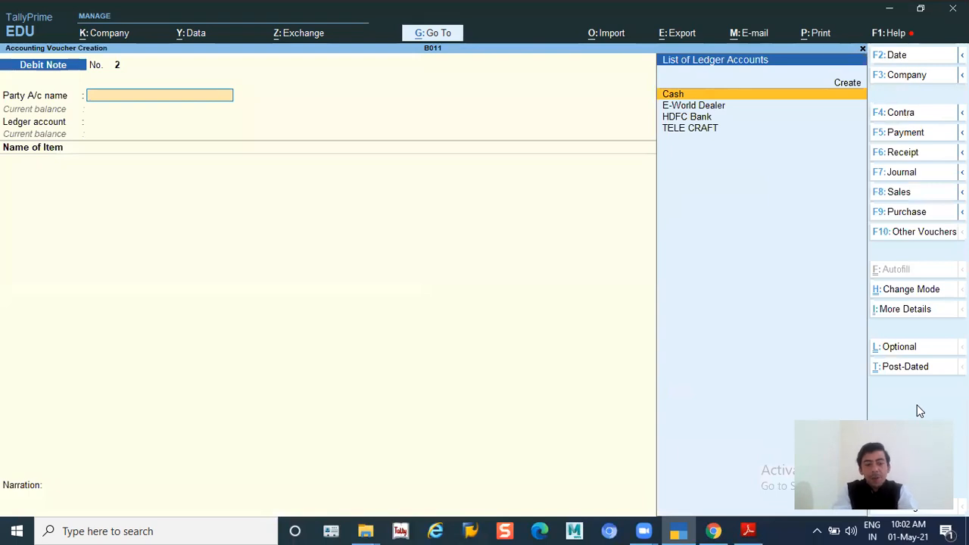
key(F5)
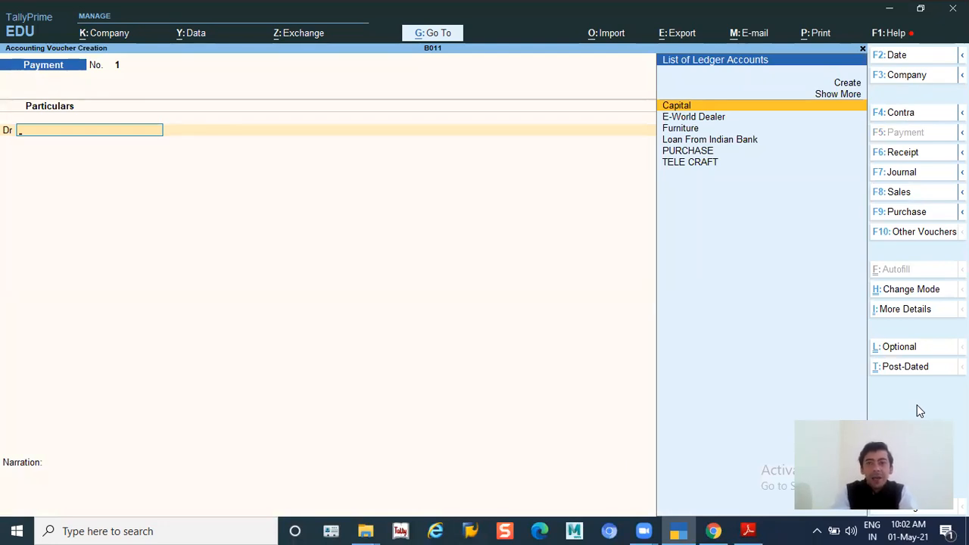
Debit TELE CRAFT with 15,000 in the payment voucher
key(Down)
key(Down)
key(Down)
key(Down)
key(Down)
key(Return)
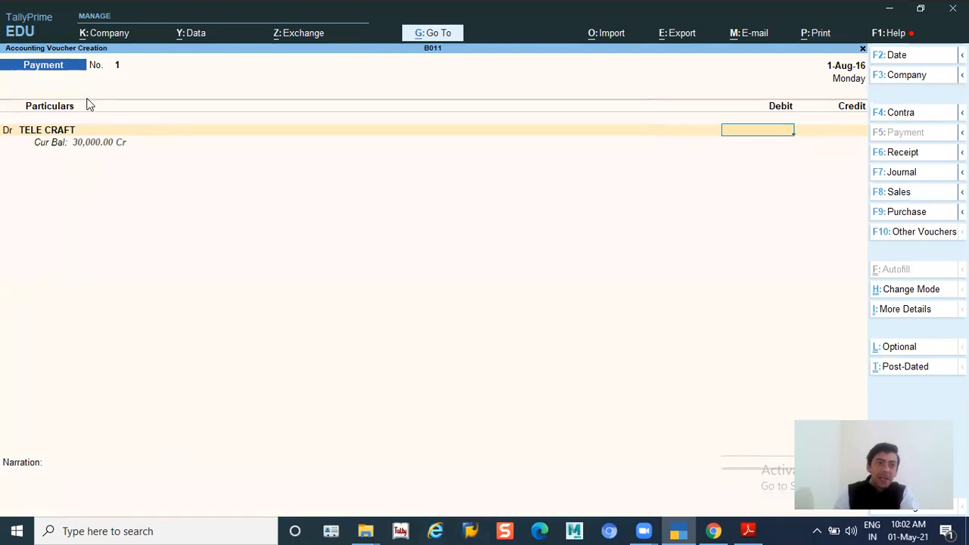
text(15,000)
key(Return)
Allocate TELE CRAFT's full payment amount as Agst Ref to the pending bill TC/INV-00129/2016-17
key(Return)
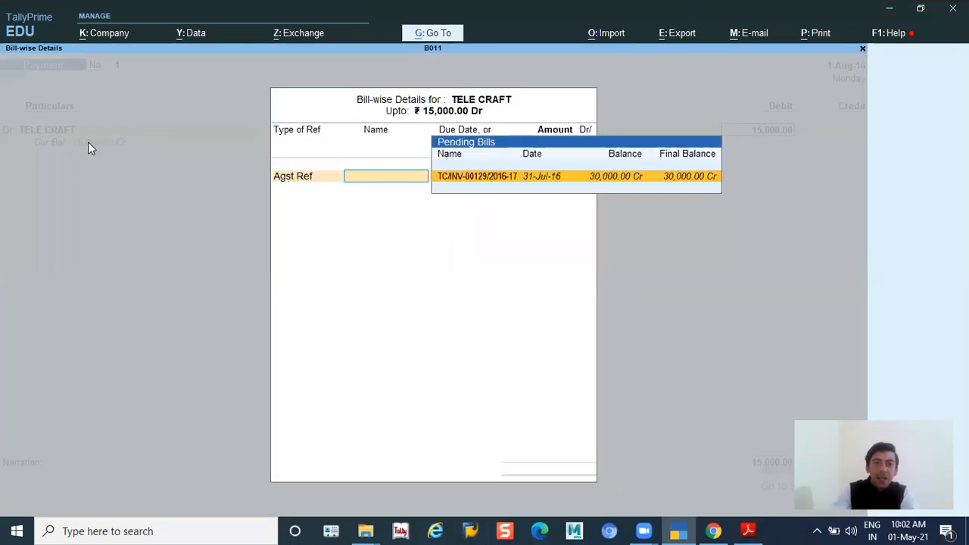
key(Return)
key(Return)
key(Return)
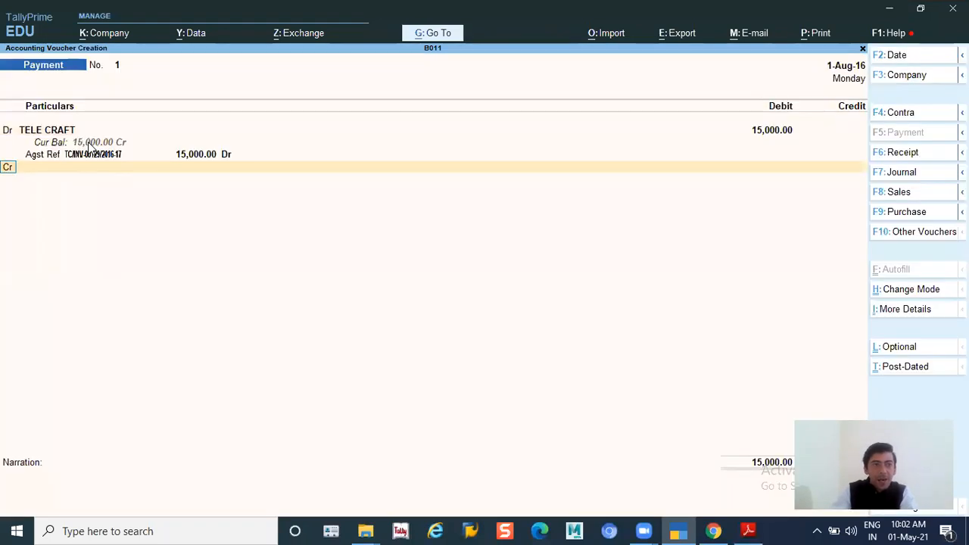
Check the payment method in the exercise PDF and credit HDFC Bank with 15,000.00 in the payment voucher
key(alt+Tab)
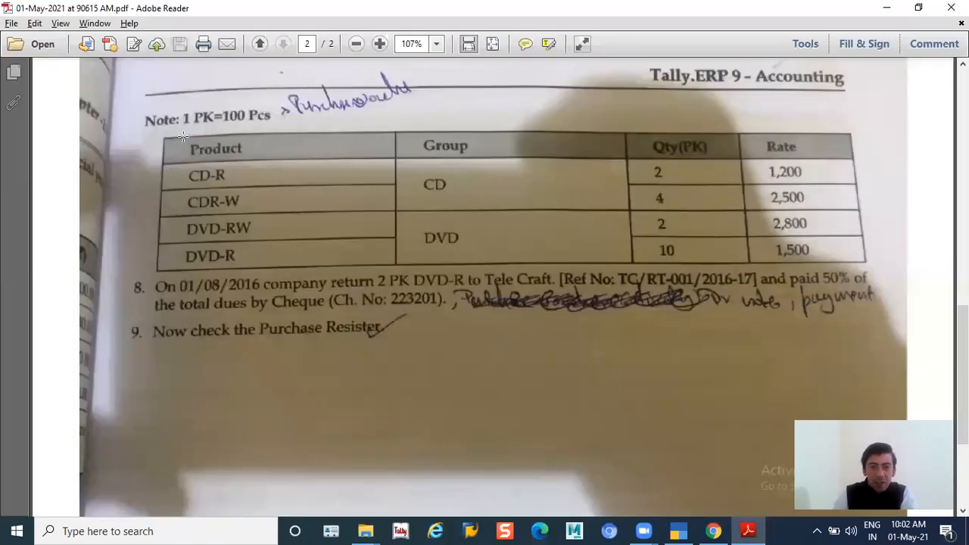
key(alt+Tab)
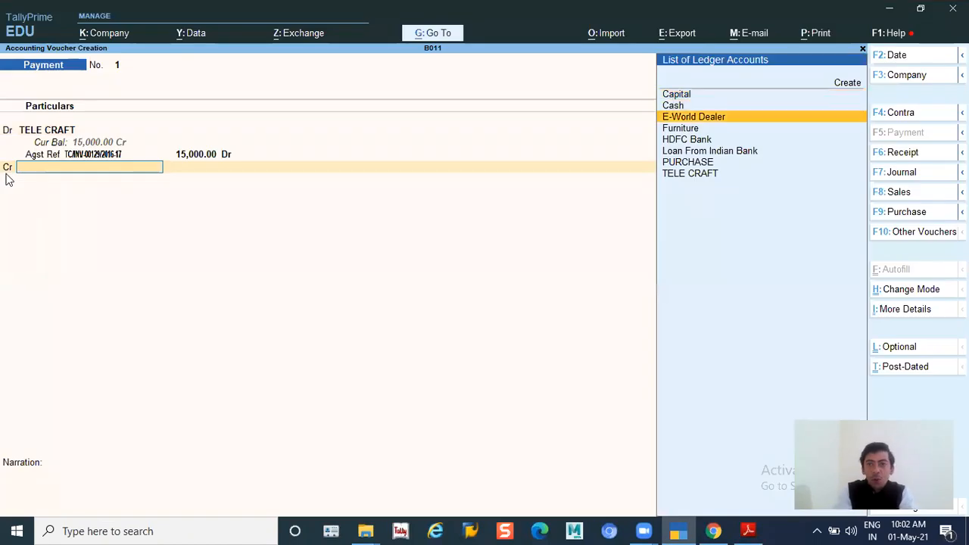
key(Down)
key(Down)
key(Return)
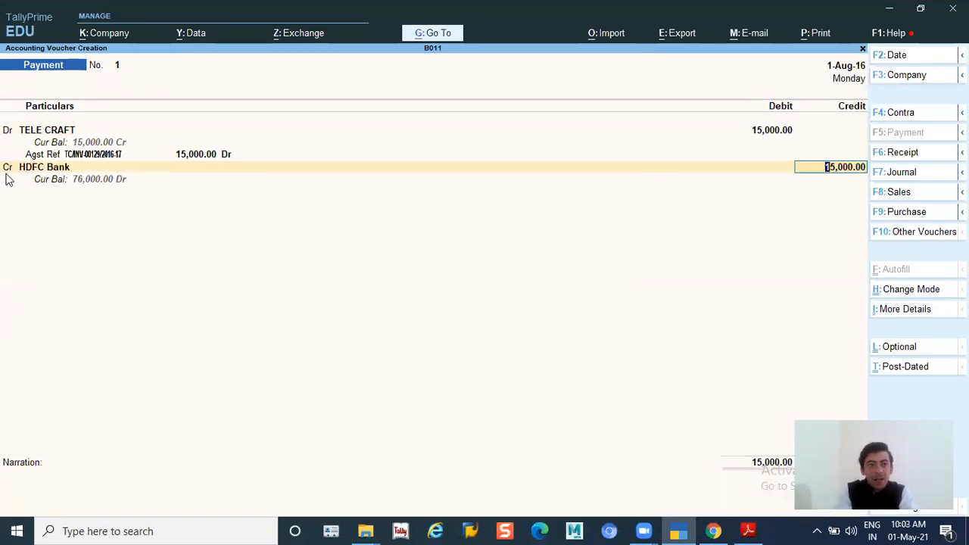
key(Return)
Allocate the HDFC Bank amount to a cheque with instrument number 223201 from the exercise, and save the payment voucher
key(Return)
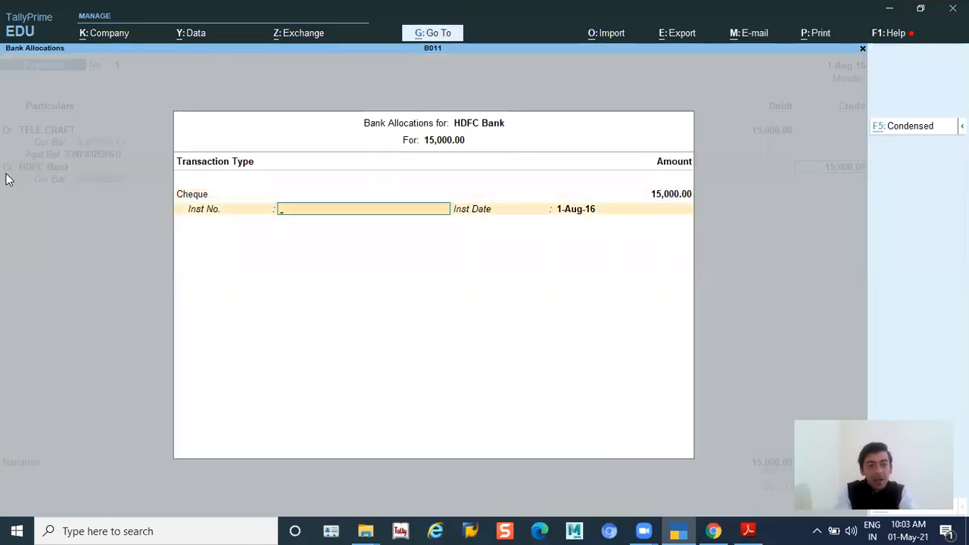
key(alt+Tab)
key(alt+Tab)
text(223)
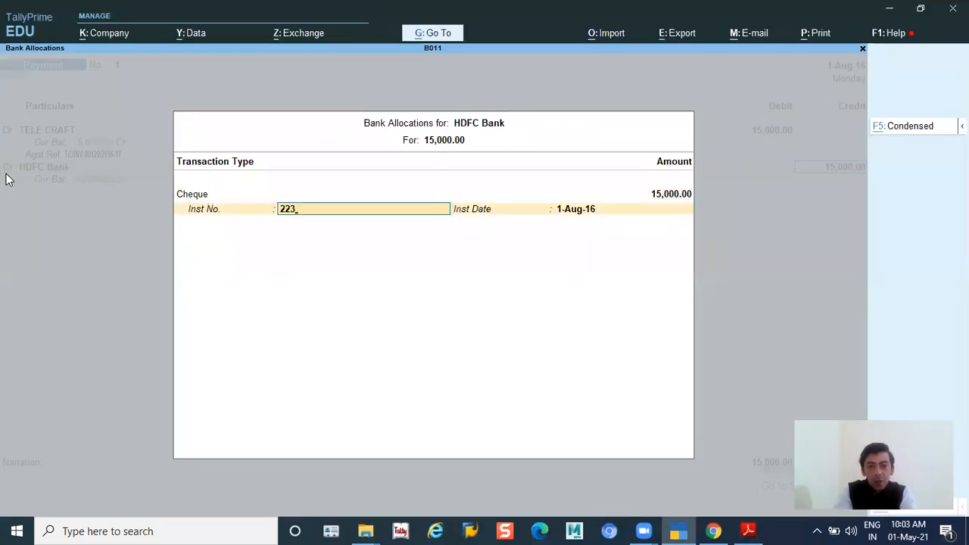
key(alt+Tab)
key(alt+Tab)
text(201)
key(Return)
key(Return)
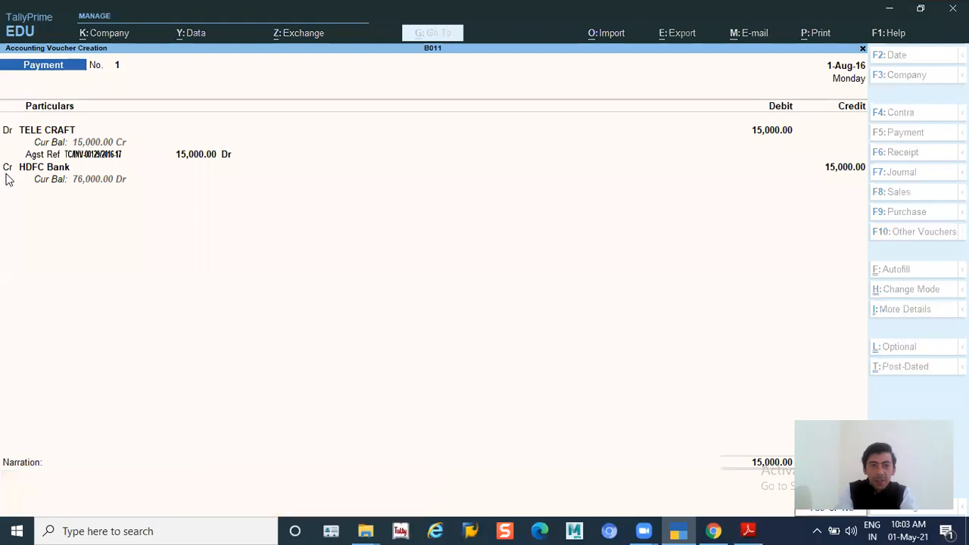
key(Return)
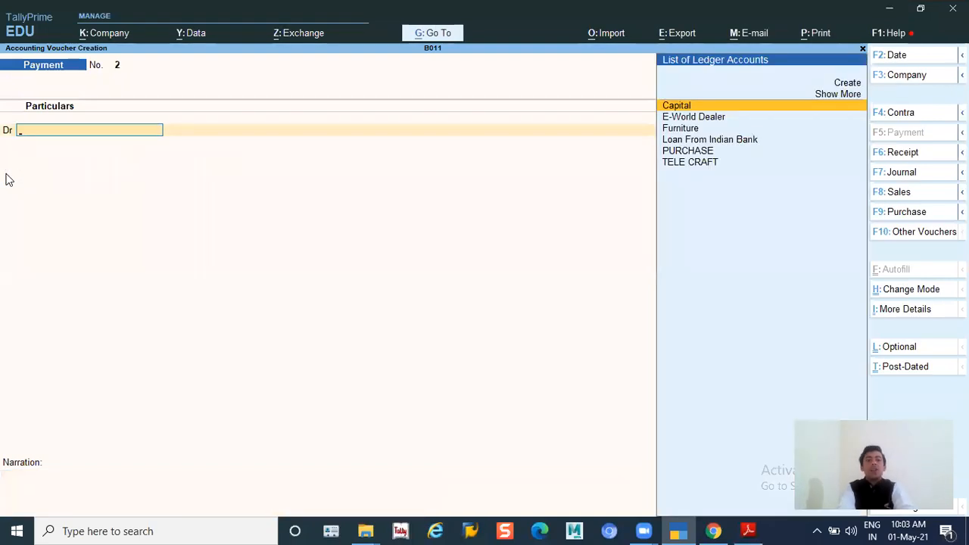
Check the next task in the exercise PDF and leave payment voucher entry
key(alt+Tab)
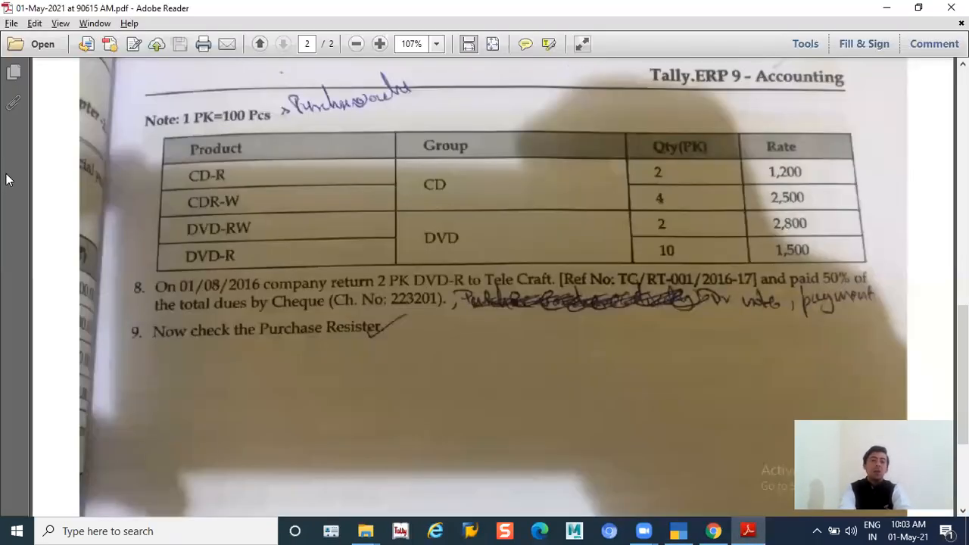
key(alt+Tab)
key(Escape)
Open the Account Books under Display More Reports
key(Down)
key(Down)
key(Down)
key(Down)
key(Down)
key(Down)
key(Down)
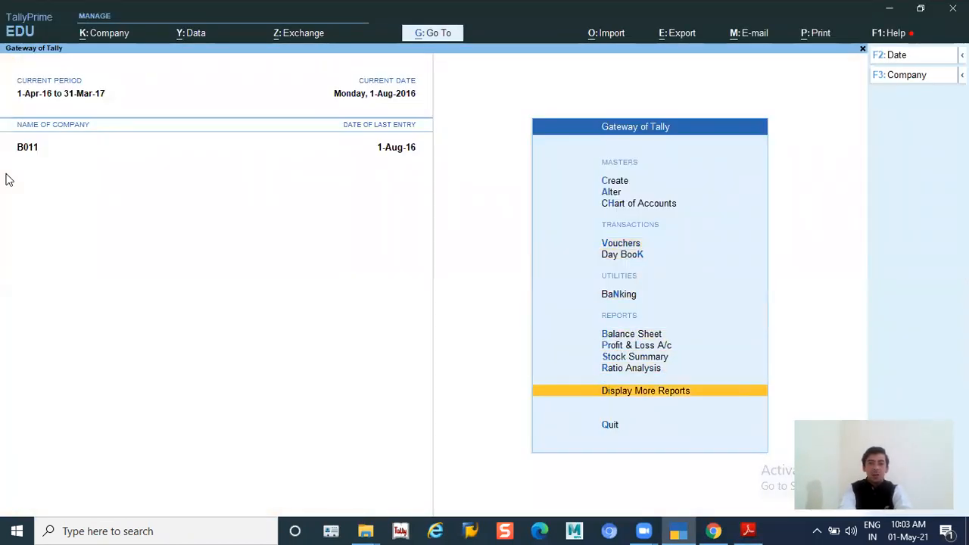
key(Return)
key(Down)
key(Down)
key(Down)
key(Down)
key(Down)
key(Up)
key(Return)
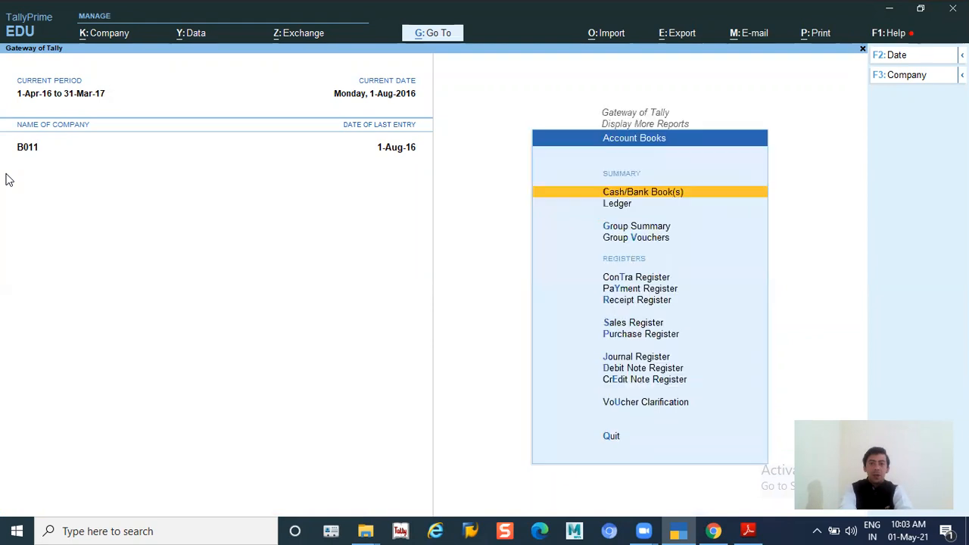
Open the Purchase Register and examine the list of purchase vouchers for July
key(Down)
key(Down)
key(Down)
key(Down)
key(Down)
key(Down)
key(Down)
key(Down)
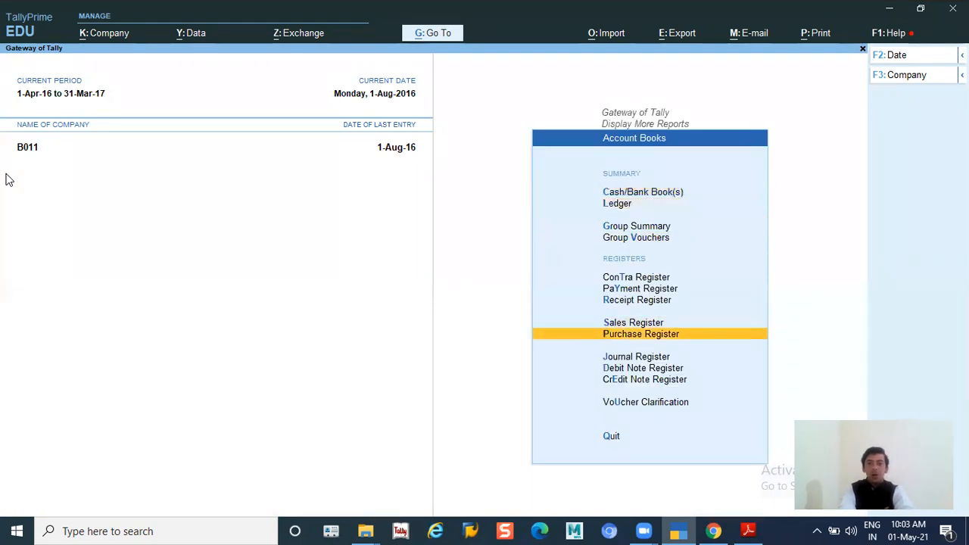
key(Return)
key(Up)
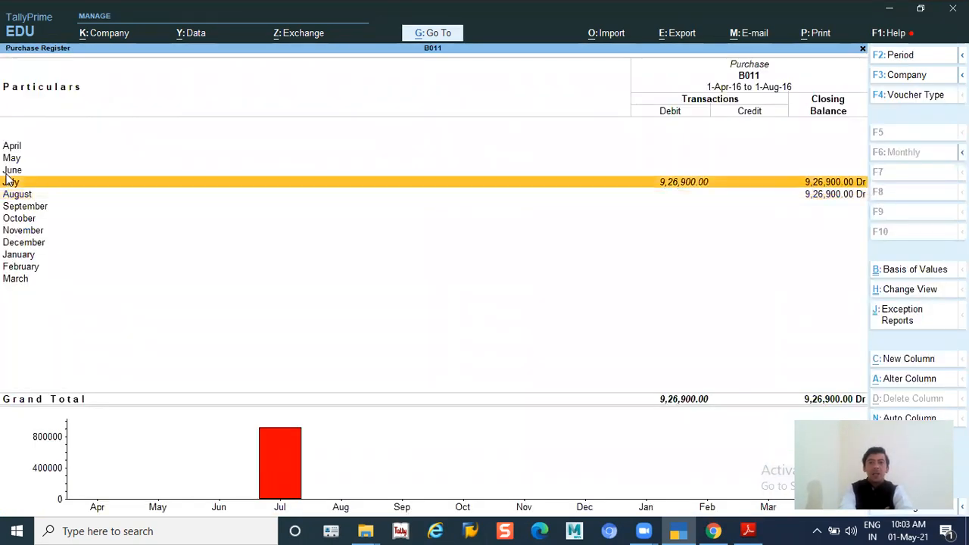
key(Return)
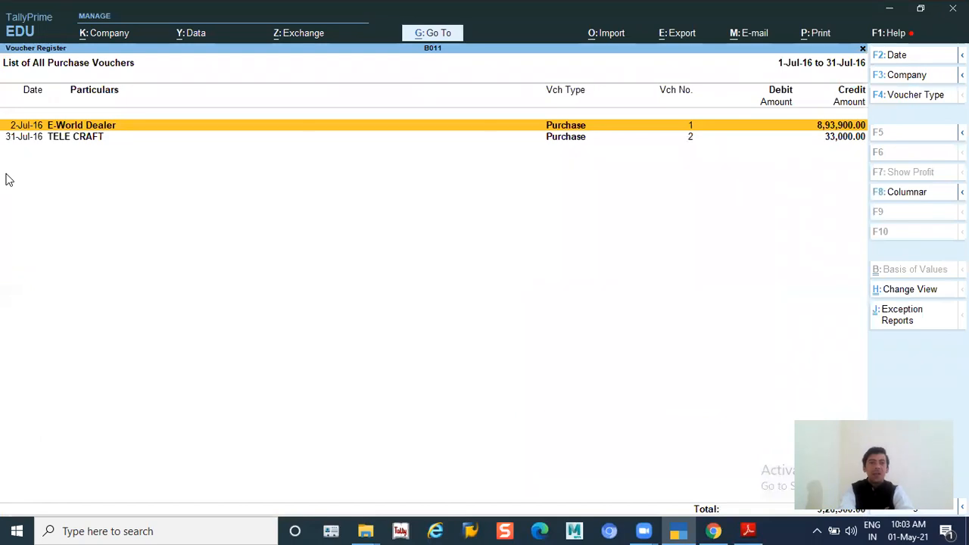
key(Down)
key(Up)
key(Down)
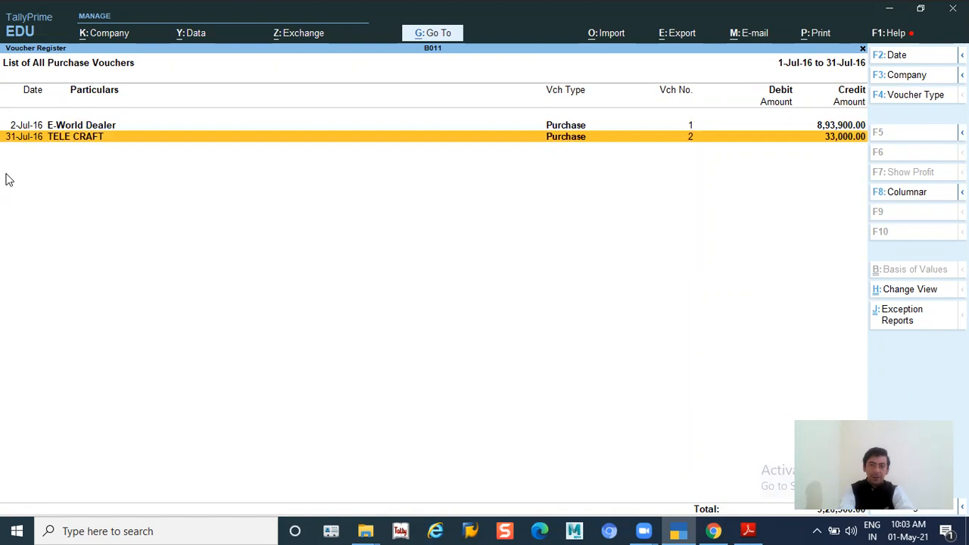
Leave the Purchase Register and return to the Gateway of Tally
key(Escape)
key(Escape)
key(Escape)
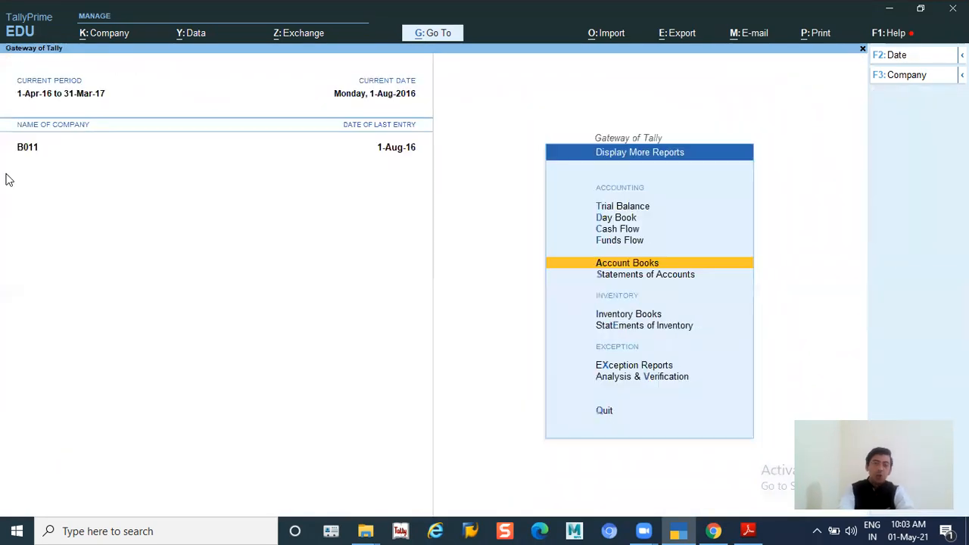
key(Escape)
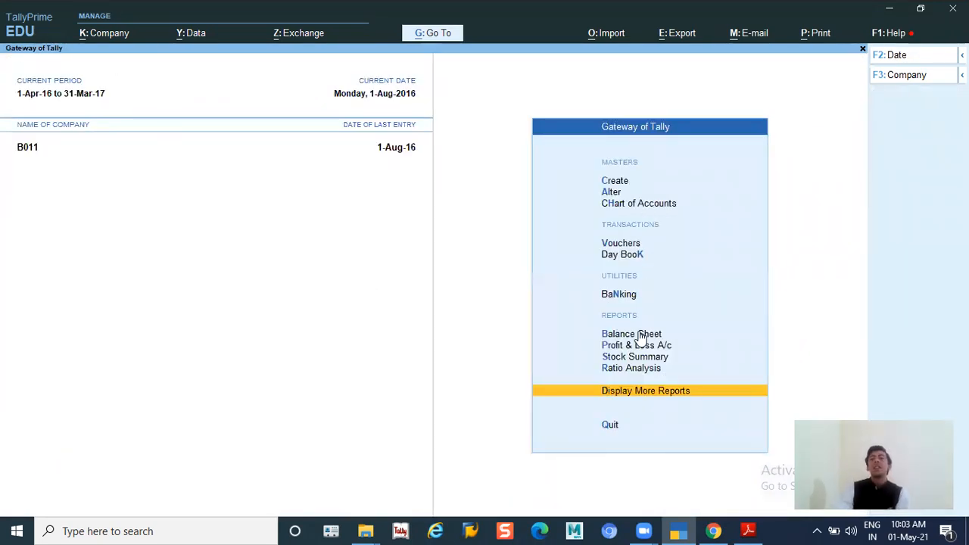
Switch to Adobe Reader and review the exercise tasks on page 1 of the PDF
click(747, 530)
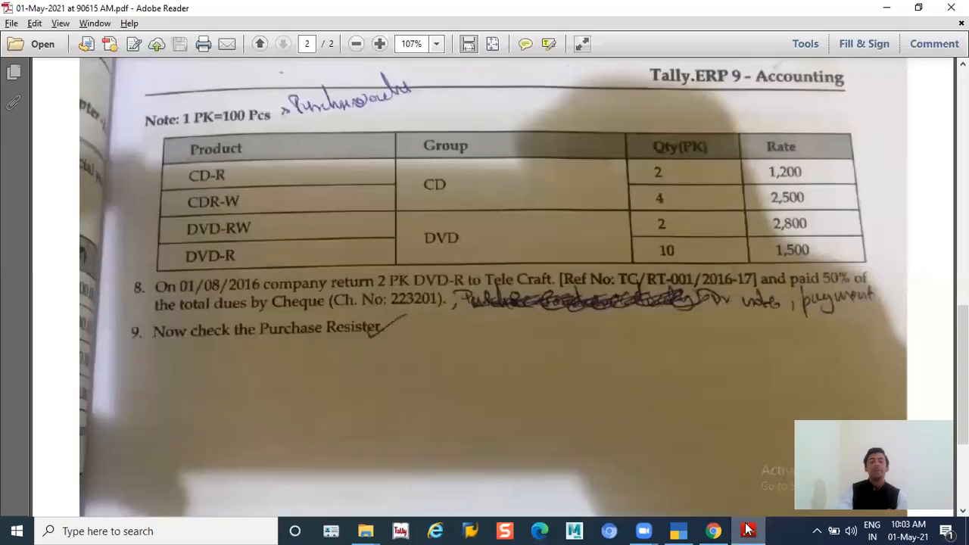
scroll(723, 449, up, 10)
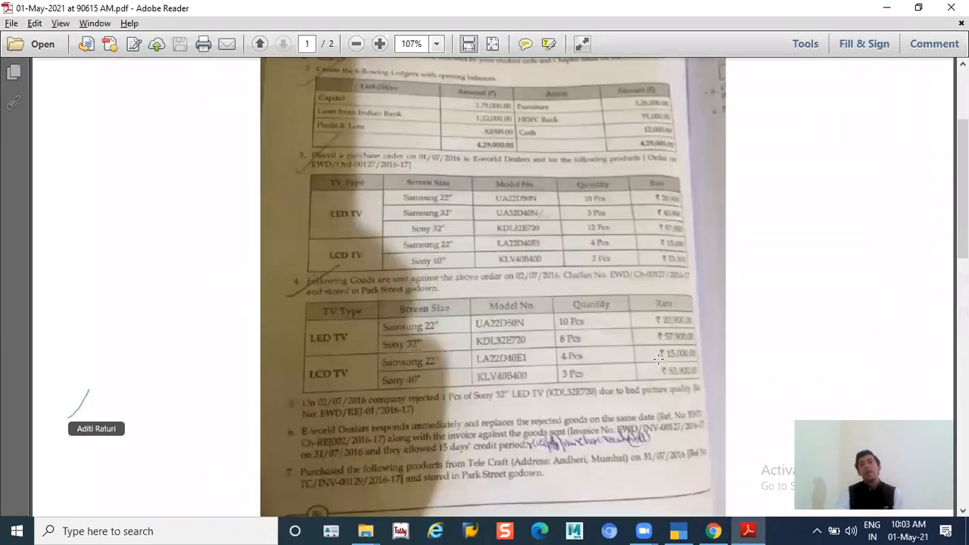
scroll(658, 358, down, 5)
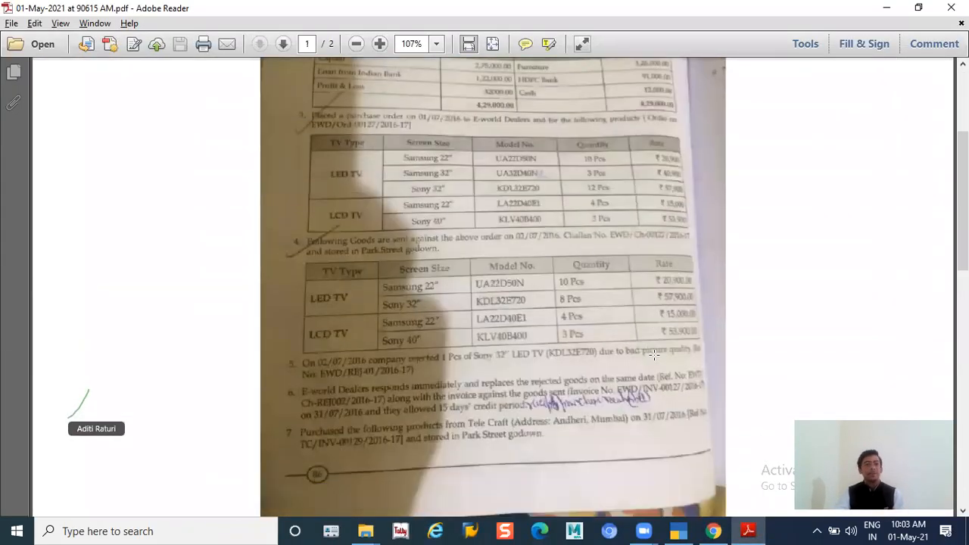